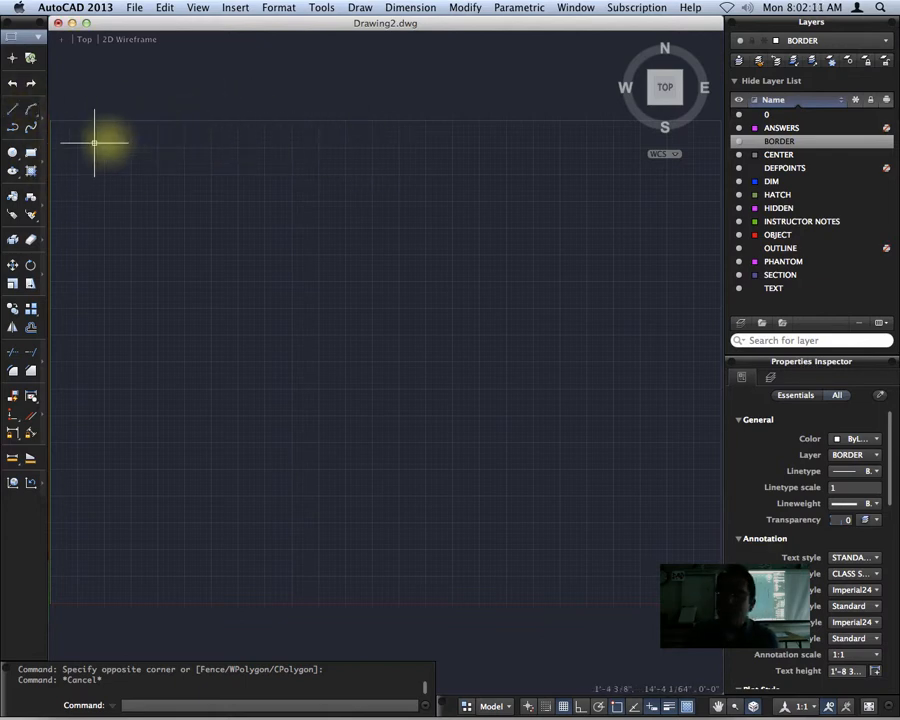
Draw a horizontal line about 8'-3" long in the upper part of the drawing area with Ortho turned on.
{"action": "left_click", "coordinate": [12, 109]}
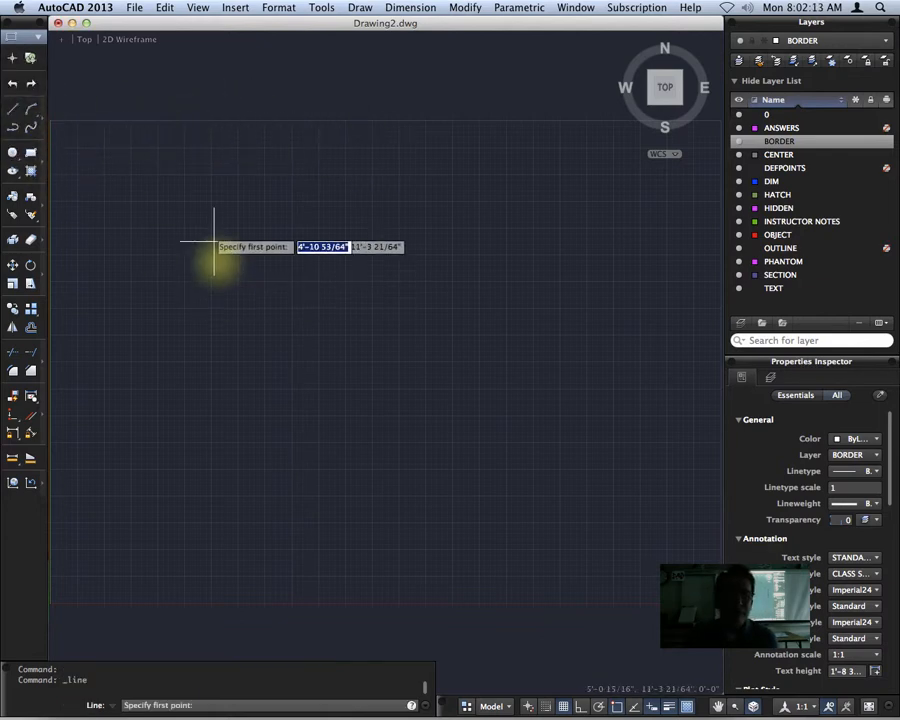
{"action": "left_click", "coordinate": [133, 196]}
{"action": "key", "text": "F8"}
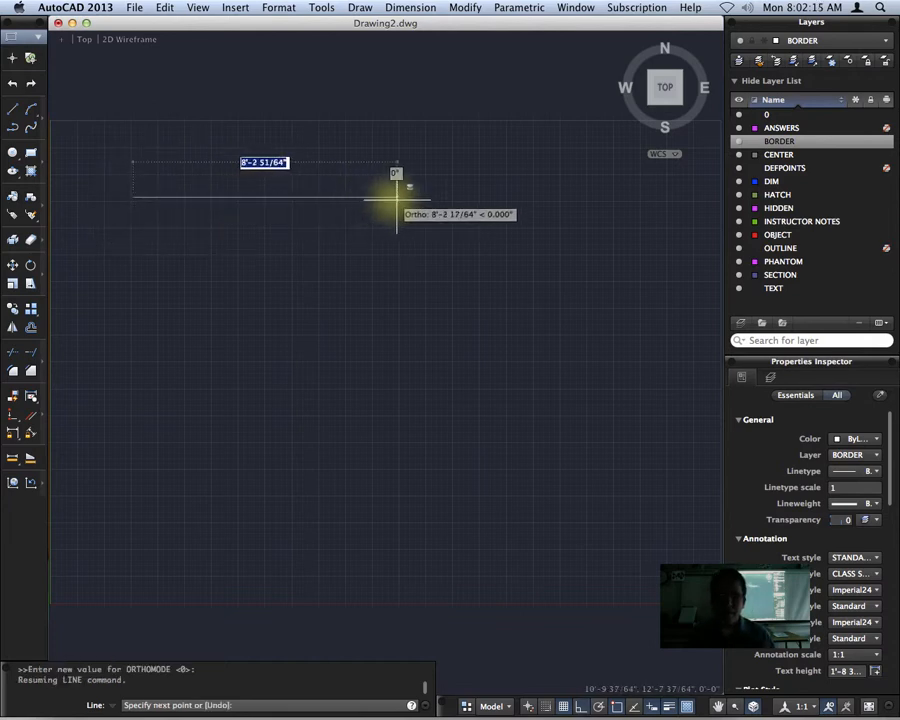
{"action": "left_click", "coordinate": [400, 198]}
{"action": "key", "text": "Return"}
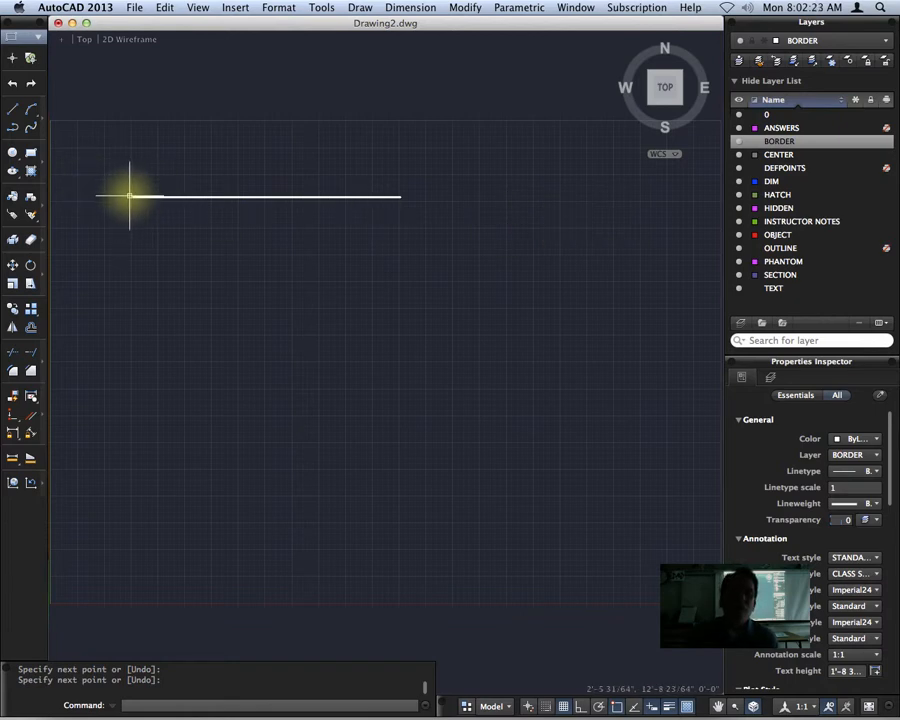
Review the available object snap modes in the drafting settings, leaving them as they are.
{"action": "right_click", "coordinate": [564, 704]}
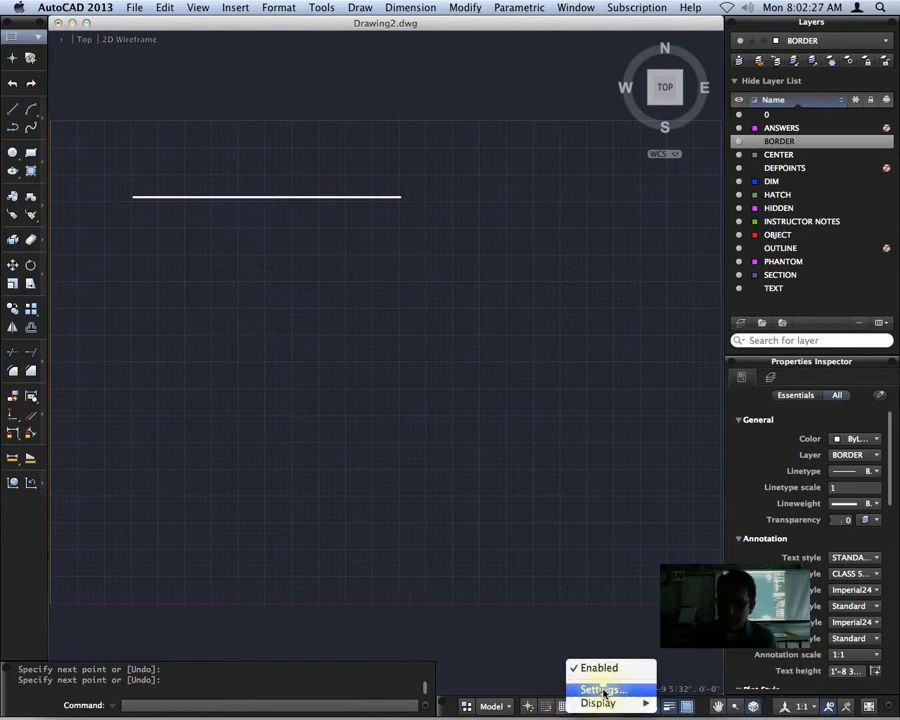
{"action": "left_click", "coordinate": [603, 690]}
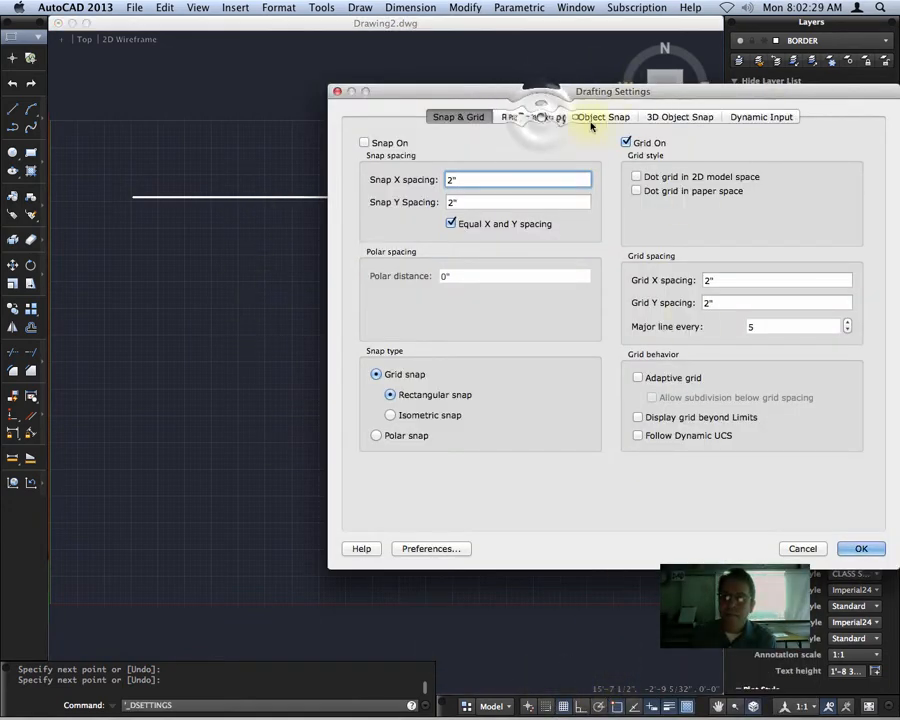
{"action": "left_click", "coordinate": [536, 116]}
{"action": "left_click", "coordinate": [605, 116]}
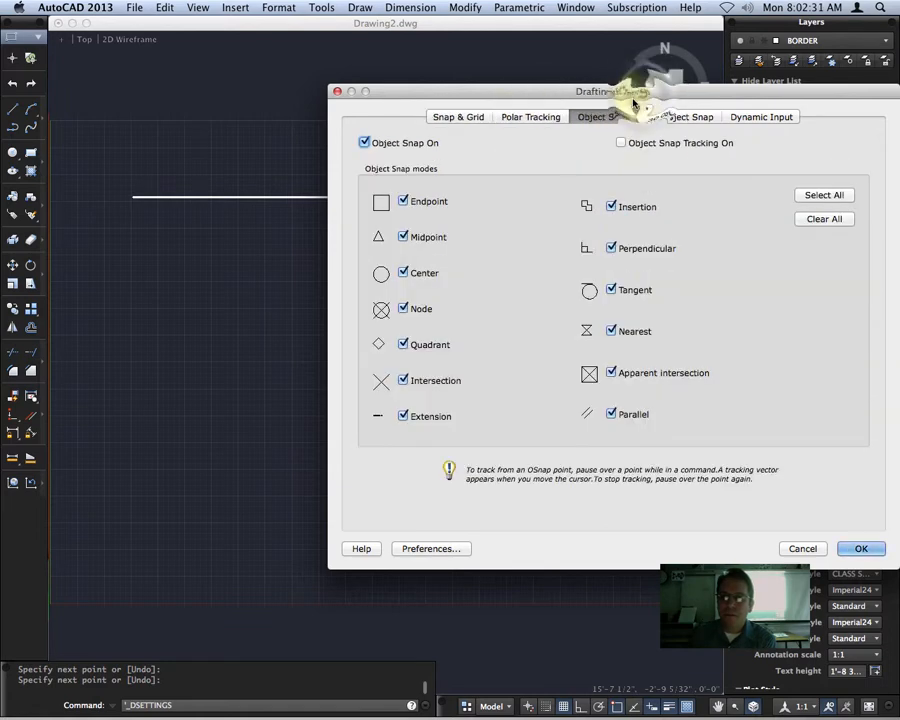
{"action": "left_click_drag", "start_coordinate": [633, 103], "coordinate": [512, 104]}
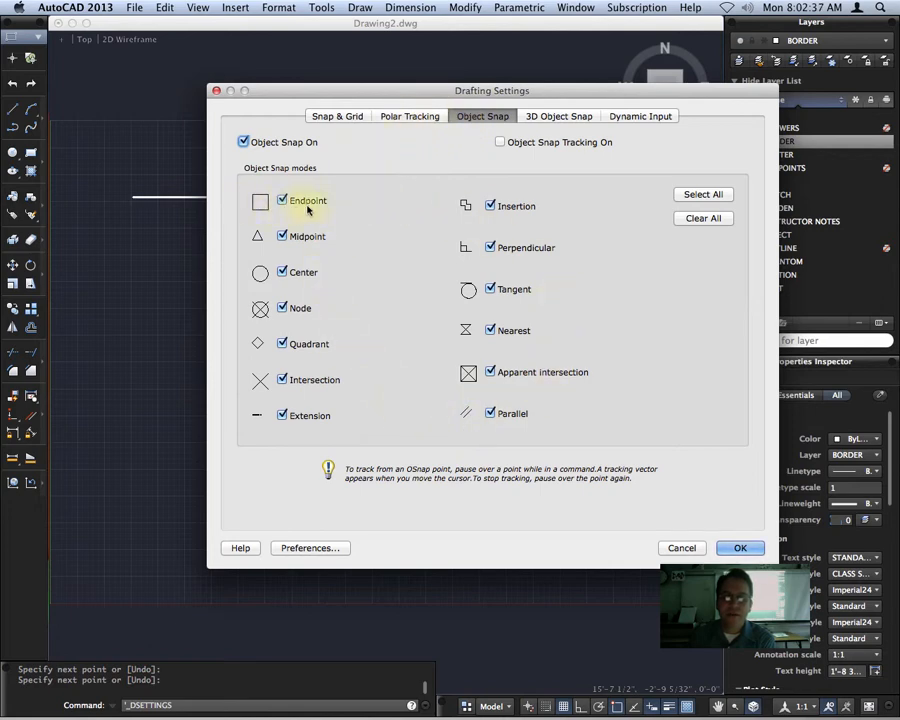
{"action": "left_click", "coordinate": [216, 91]}
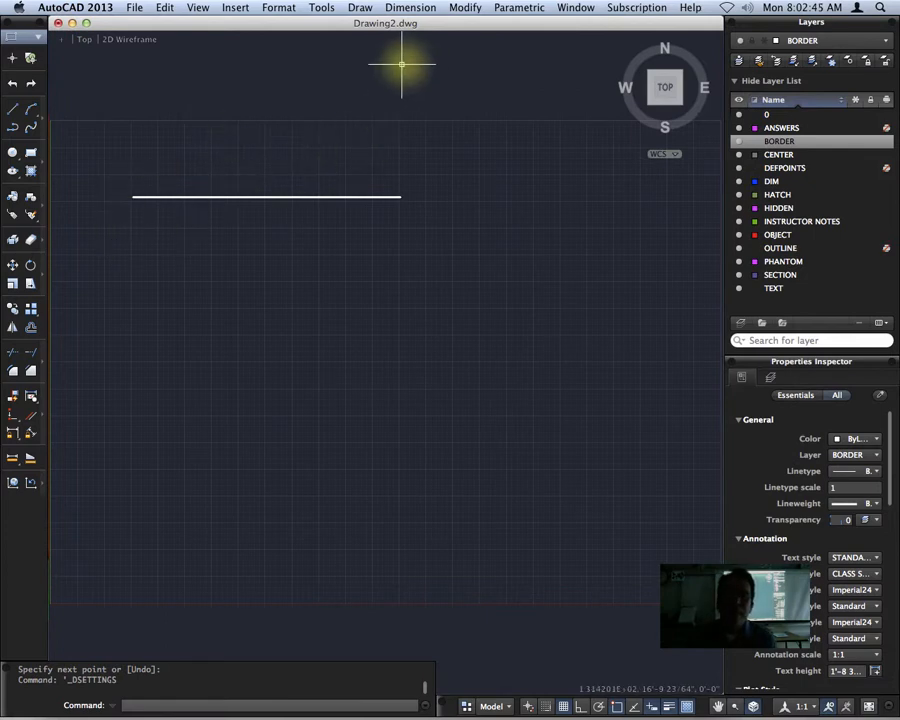
Add a multileader pointing to the line's left endpoint, with the text "Endpoint" placed above the line.
{"action": "left_click", "coordinate": [360, 8]}
{"action": "mouse_move", "coordinate": [367, 31]}
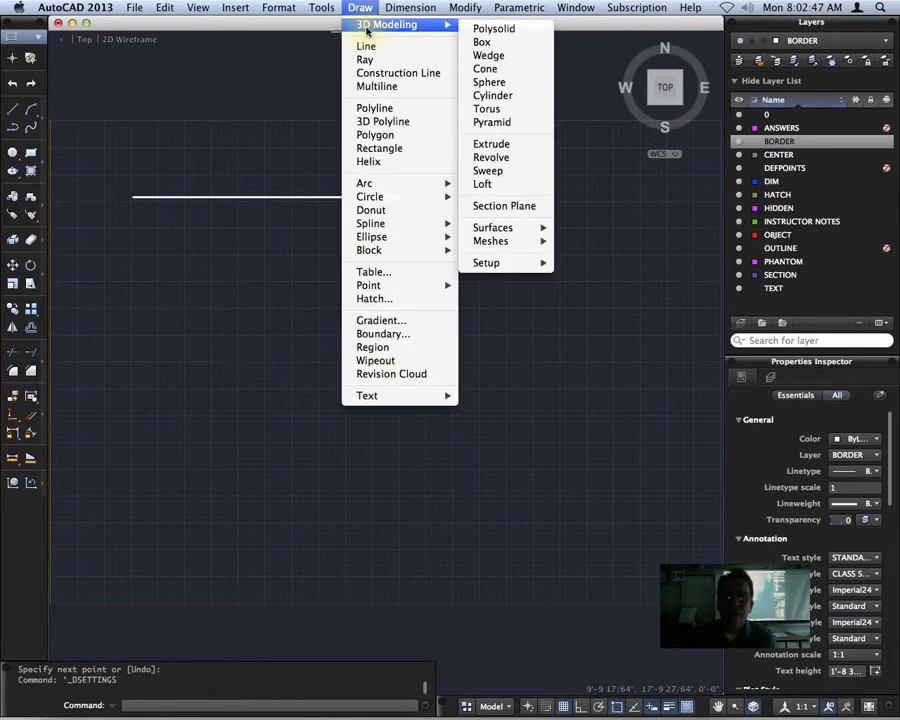
{"action": "mouse_move", "coordinate": [414, 6]}
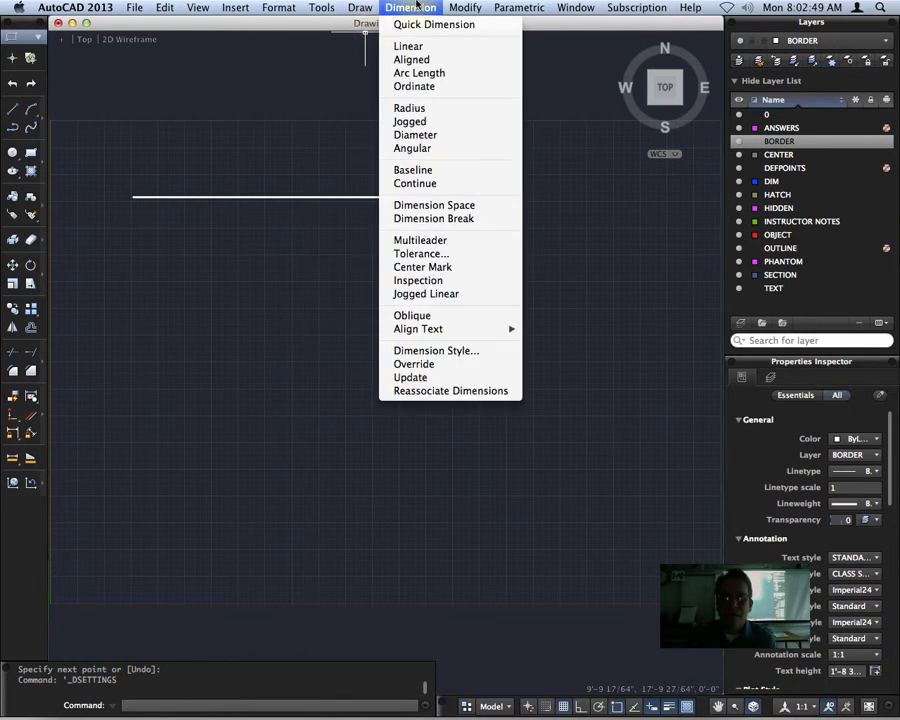
{"action": "left_click", "coordinate": [437, 242]}
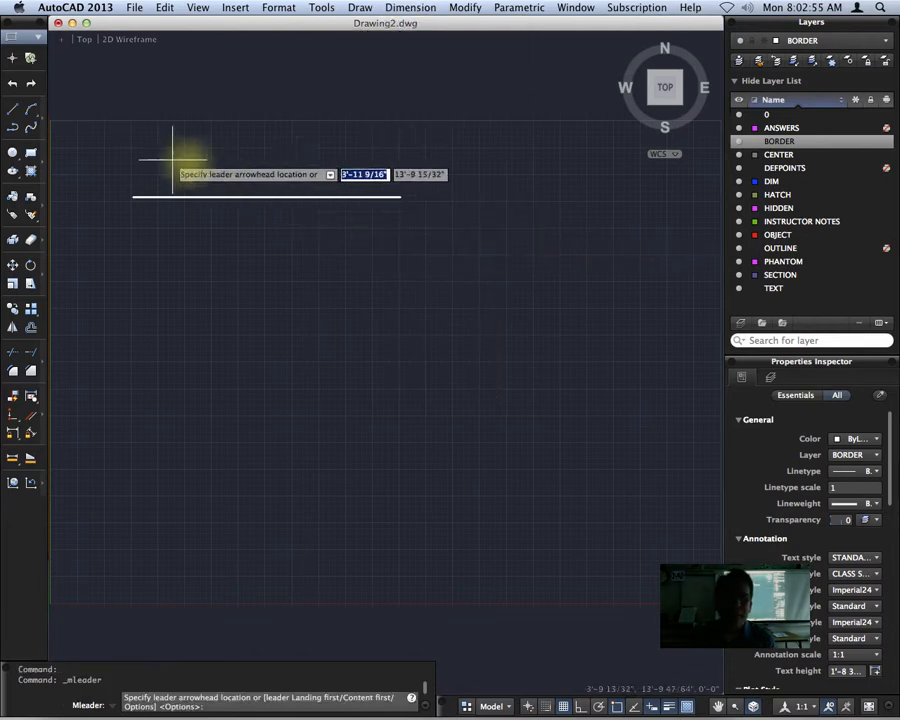
{"action": "left_click", "coordinate": [133, 197]}
{"action": "left_click", "coordinate": [173, 133]}
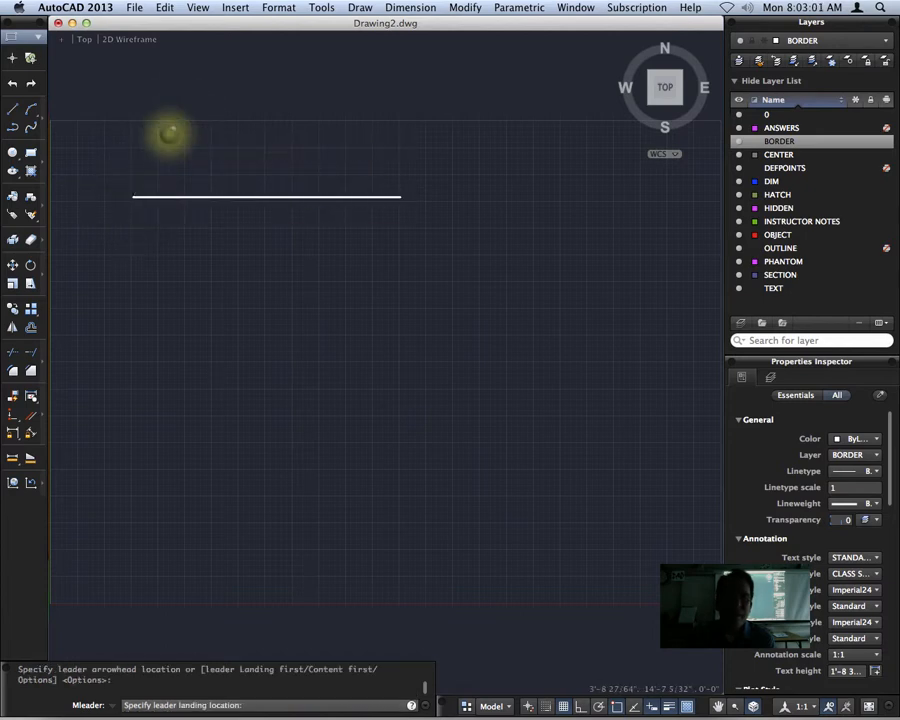
{"action": "type", "text": "Endpoint"}
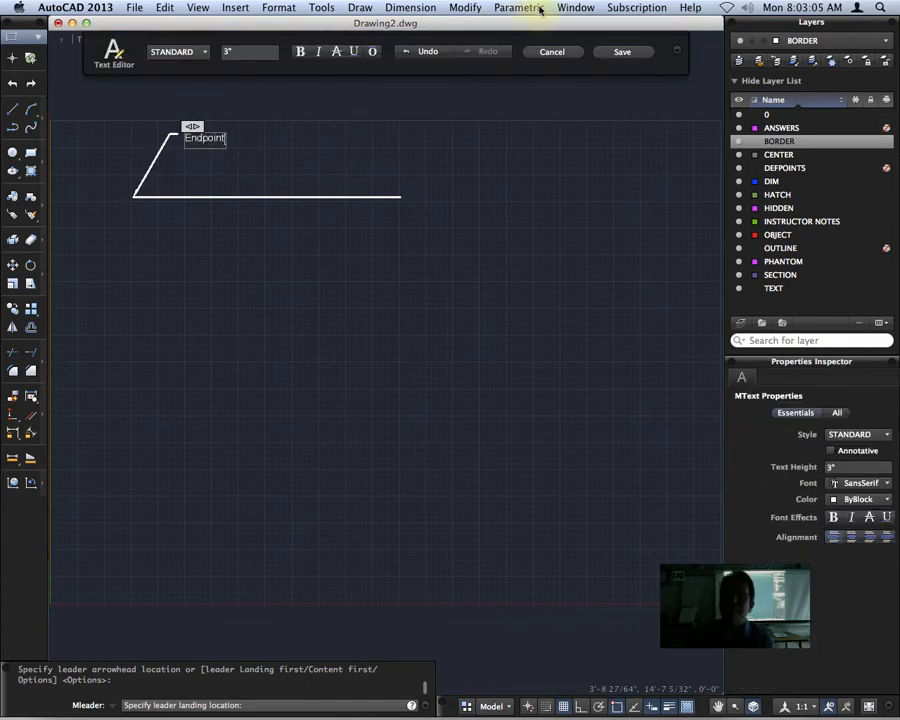
{"action": "left_click", "coordinate": [631, 54]}
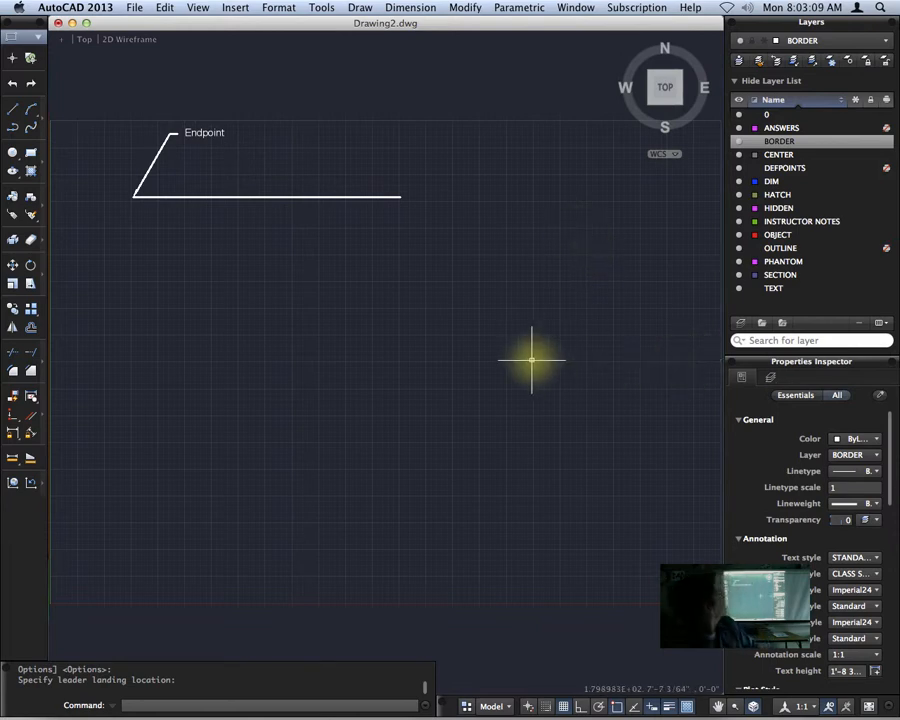
Add a multileader pointing to the line's midpoint, with the text "Midpoint" placed below the line.
{"action": "scroll", "coordinate": [150, 205], "scroll_direction": "up", "scroll_amount": 4}
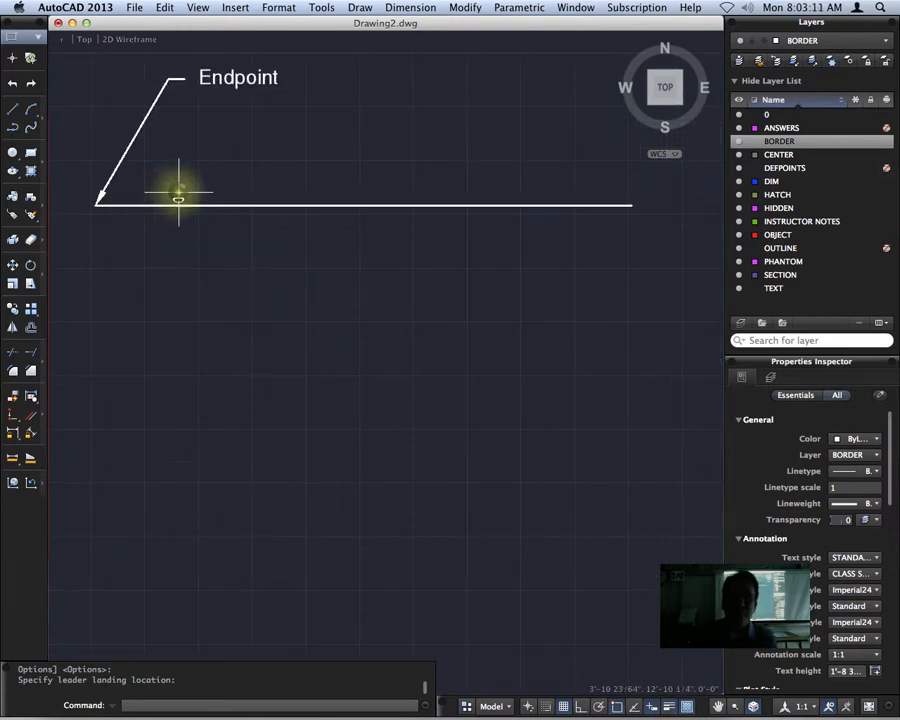
{"action": "middle_click_drag", "start_coordinate": [176, 194], "coordinate": [180, 232]}
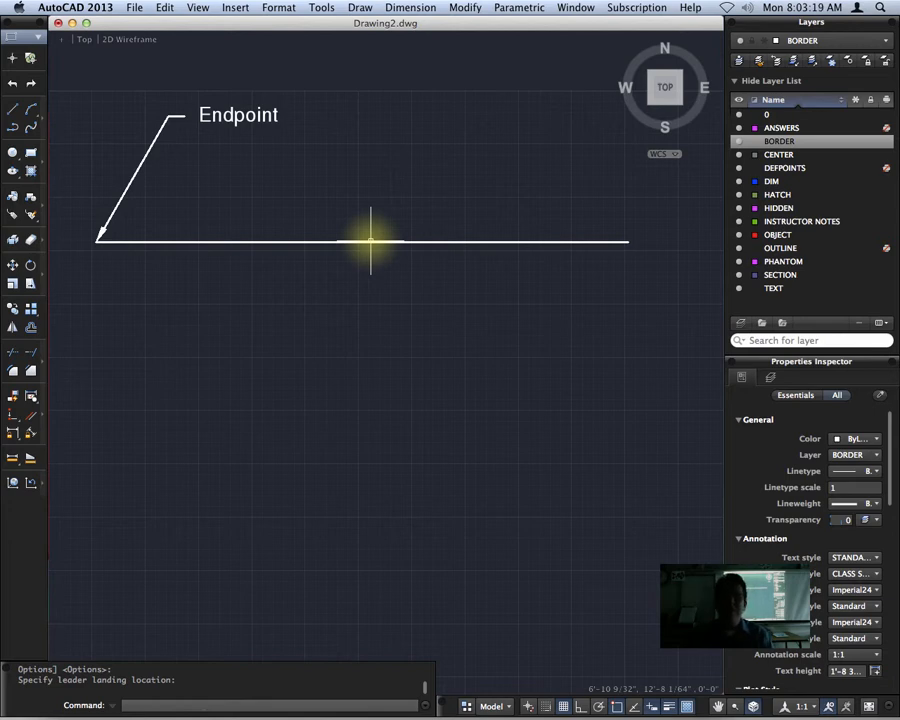
{"action": "type", "text": "M"}
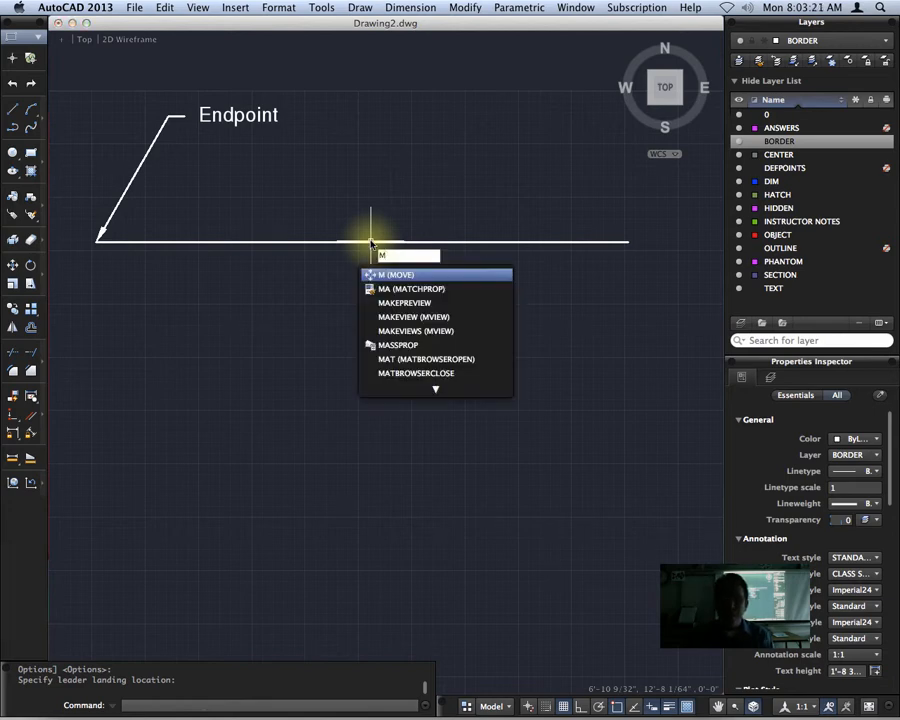
{"action": "type", "text": "L"}
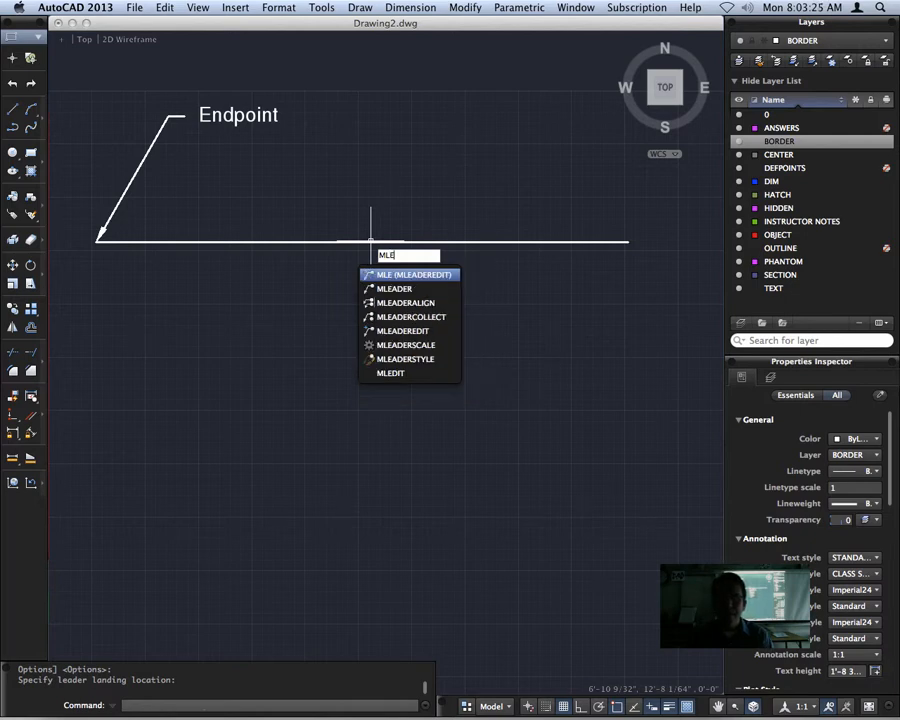
{"action": "type", "text": "eader"}
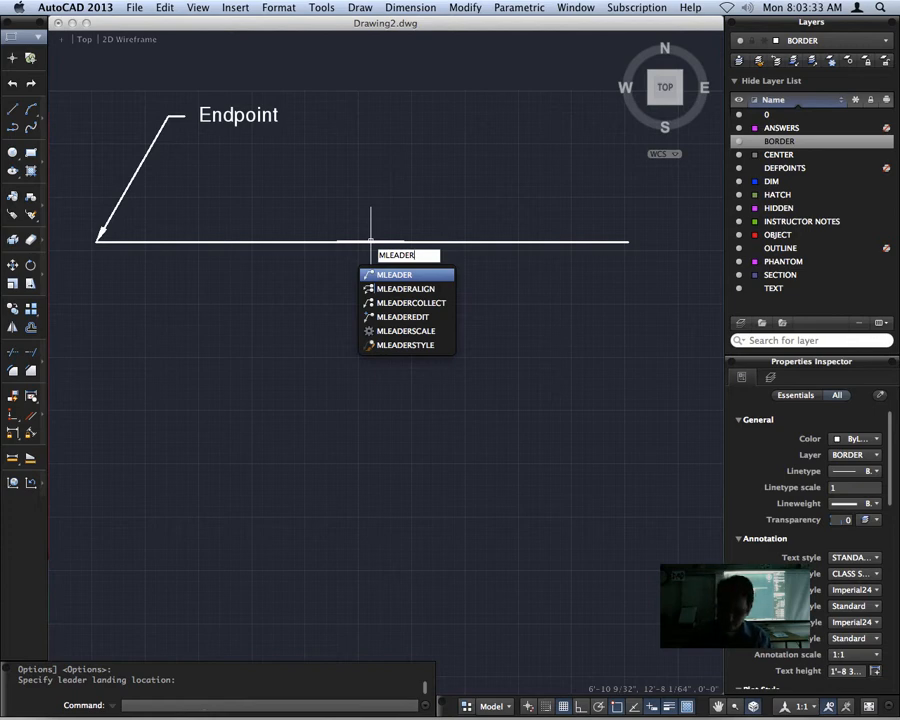
{"action": "key", "text": "Return"}
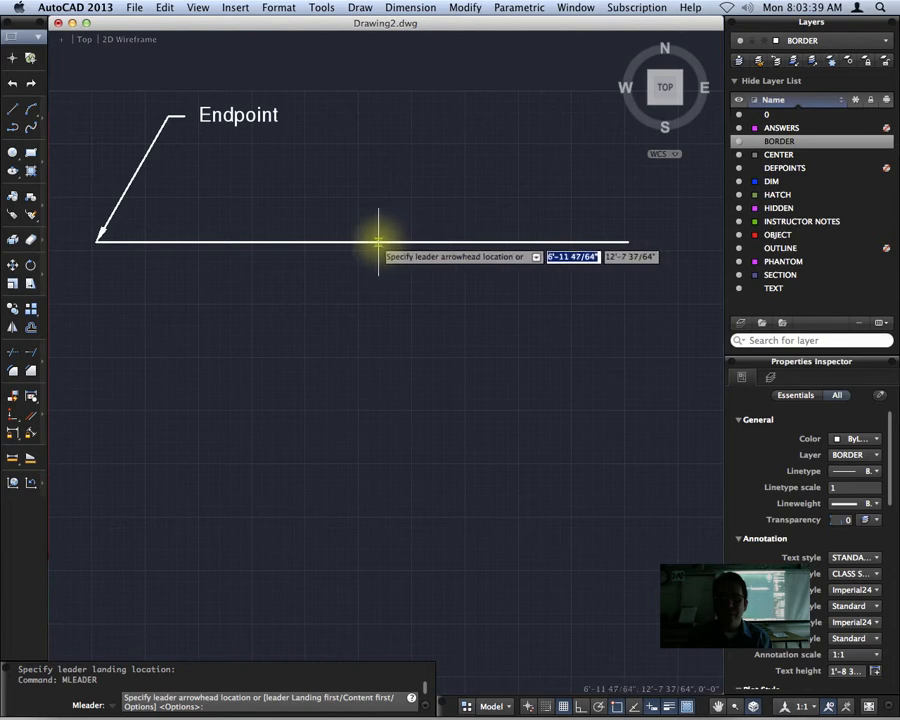
{"action": "left_click", "coordinate": [362, 243]}
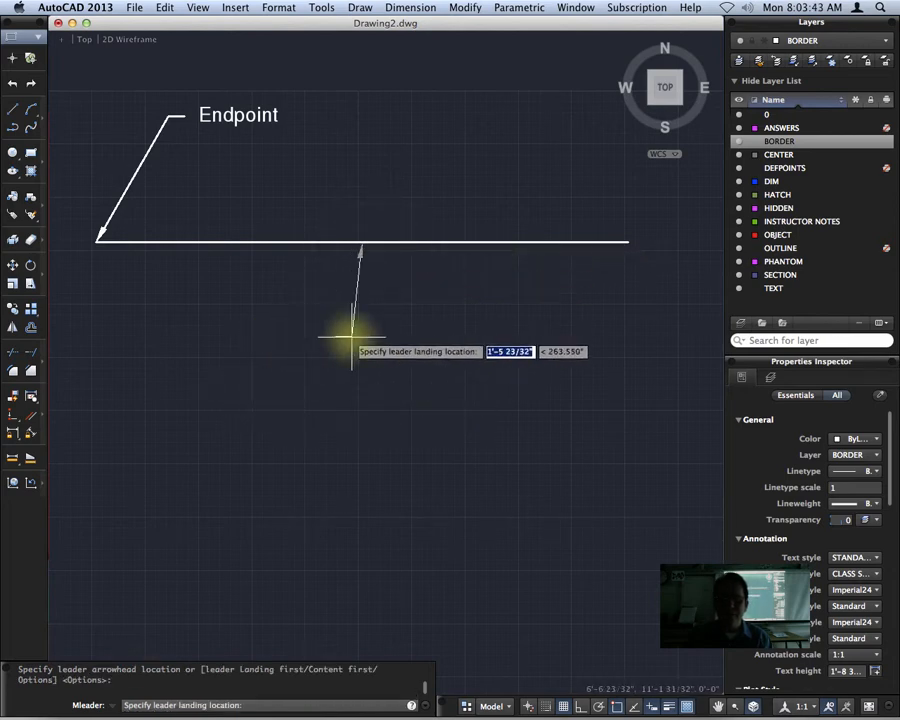
{"action": "left_click", "coordinate": [402, 301]}
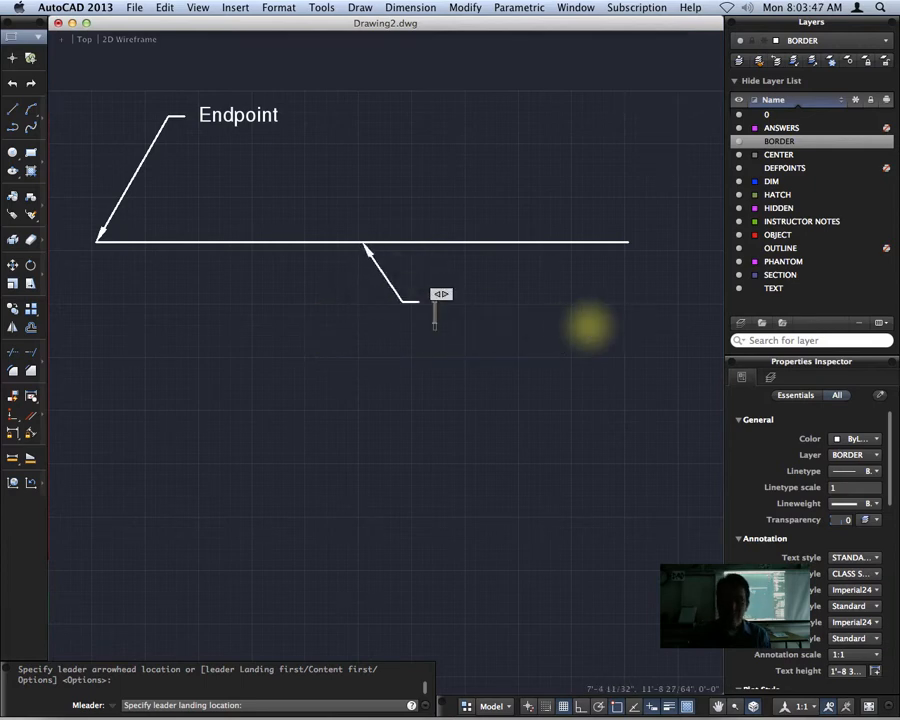
{"action": "type", "text": "Midpoint"}
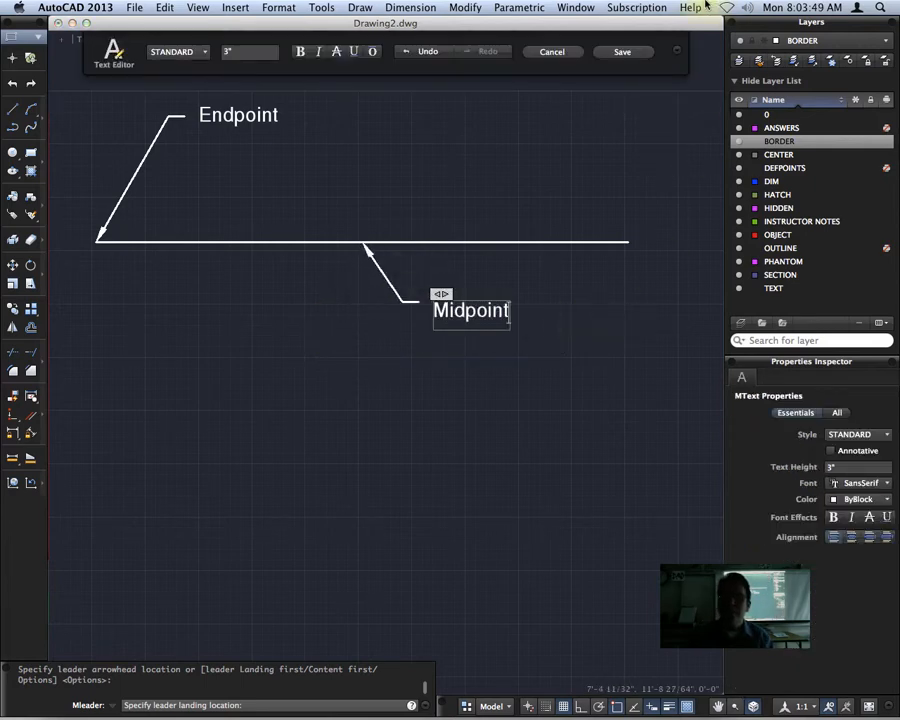
{"action": "left_click", "coordinate": [638, 51]}
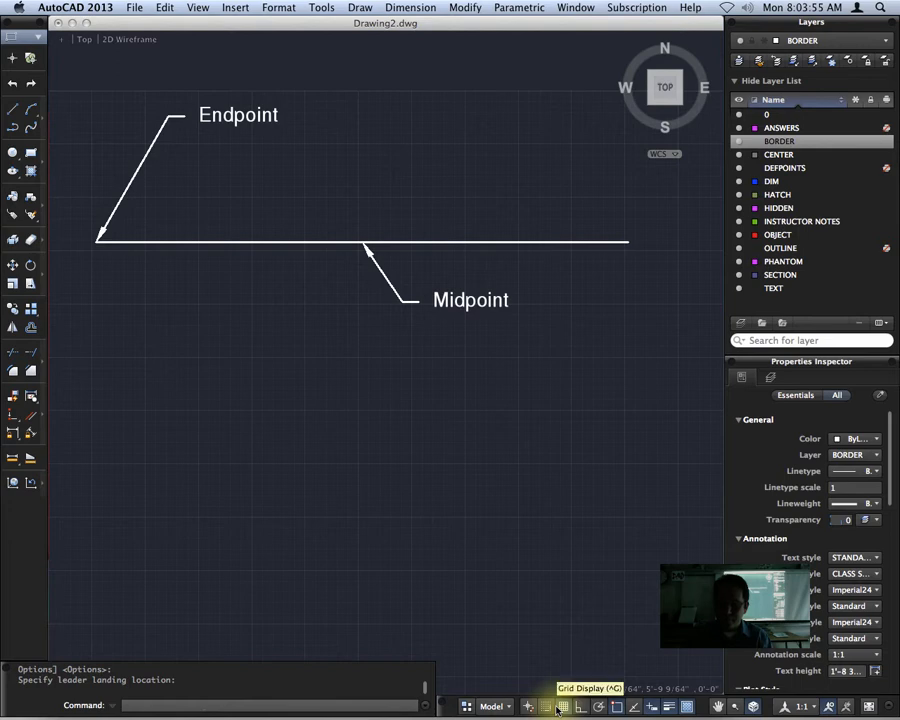
Check the object snap modes in the drafting settings and draw a circle below the left half of the line.
{"action": "right_click", "coordinate": [616, 706]}
{"action": "left_click", "coordinate": [644, 690]}
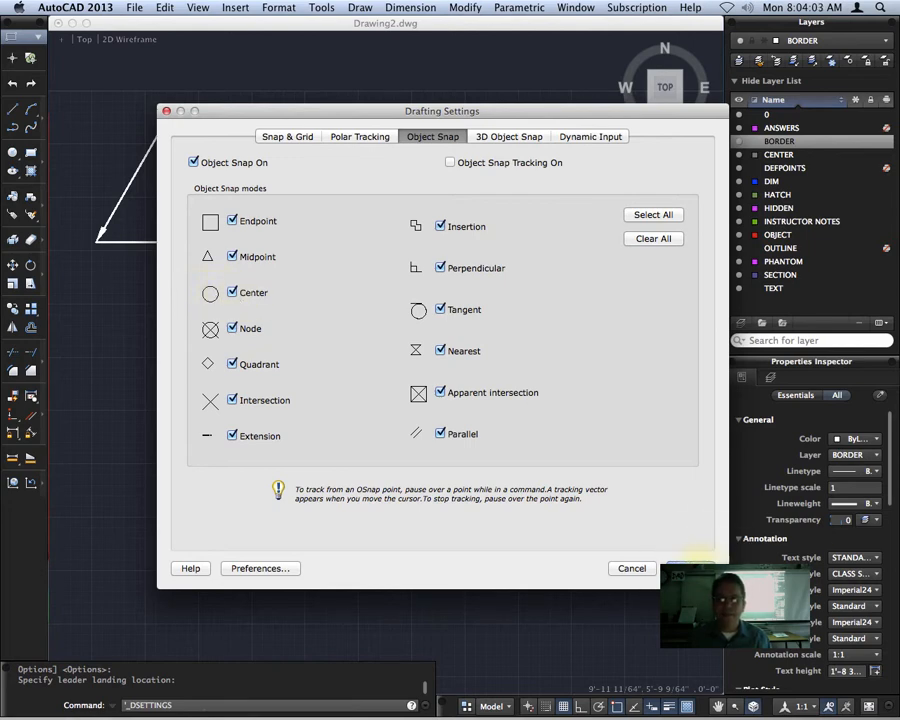
{"action": "left_click", "coordinate": [694, 562]}
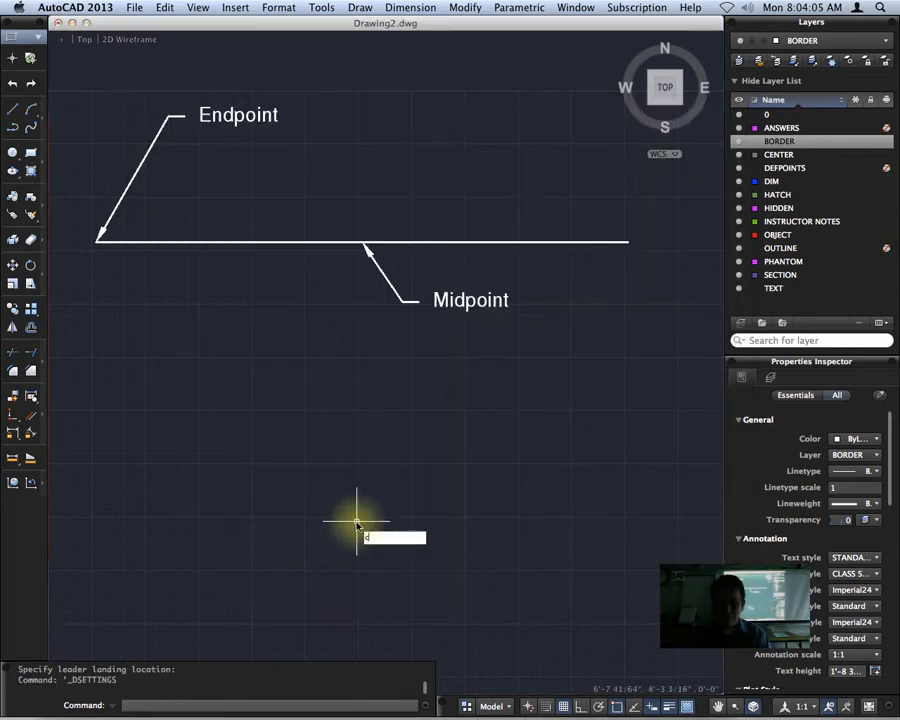
{"action": "key", "text": "Return"}
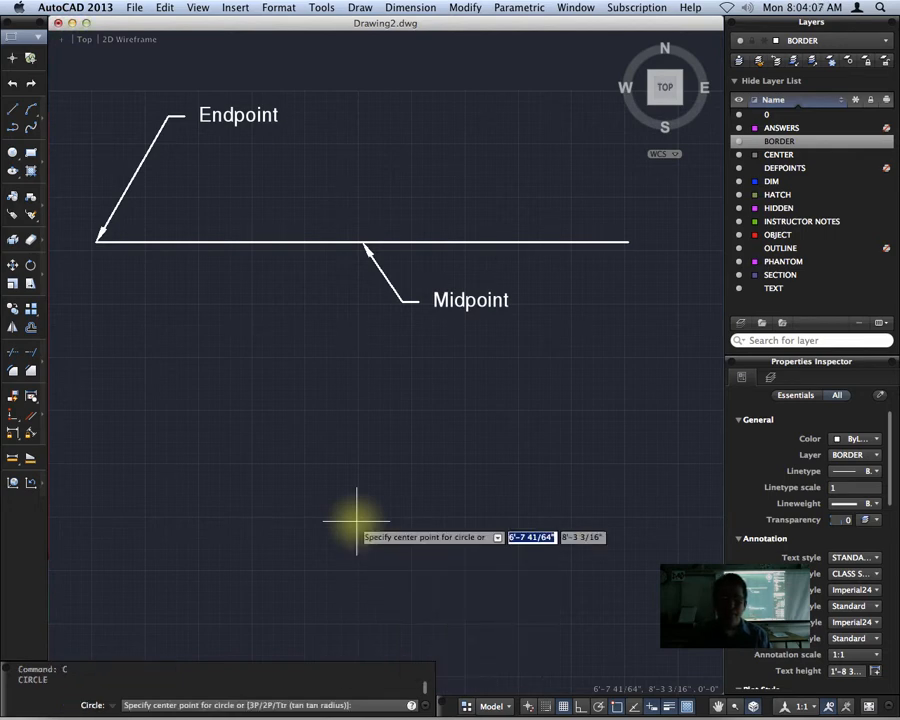
{"action": "left_click", "coordinate": [232, 526]}
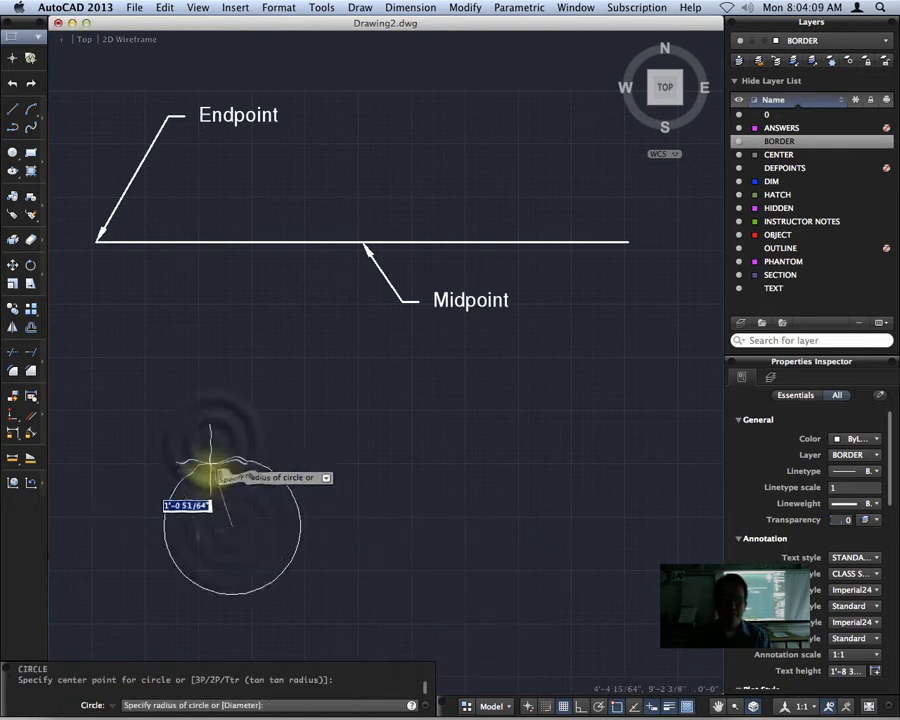
{"action": "left_click", "coordinate": [212, 438]}
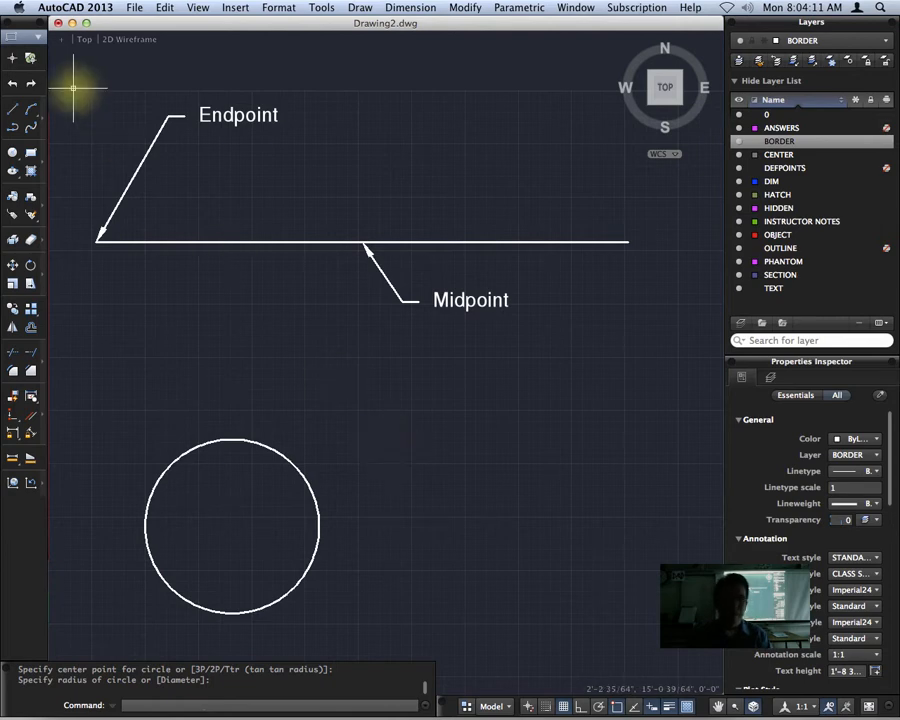
Add a multileader pointing to the circle's center, with the text "Center" placed outside the circle at its upper right.
{"action": "type", "text": "mleader"}
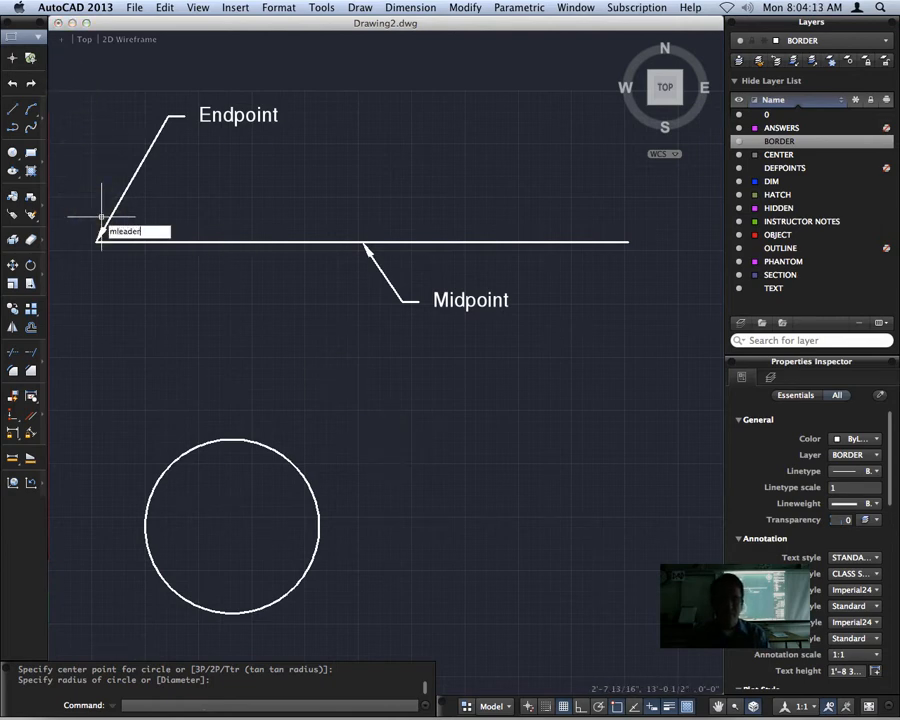
{"action": "key", "text": "Return"}
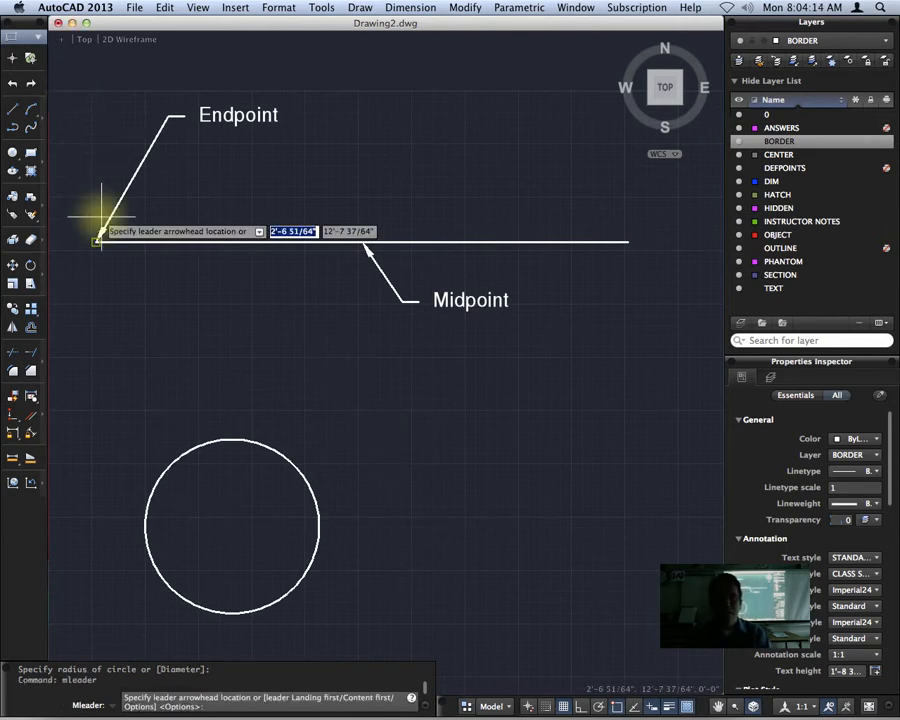
{"action": "left_click", "coordinate": [232, 524]}
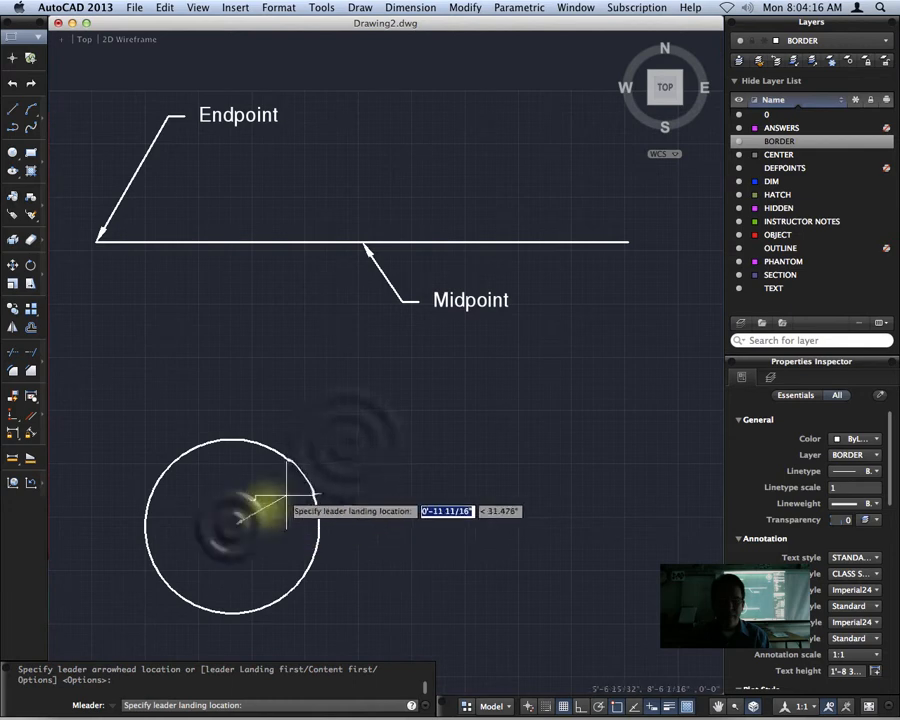
{"action": "left_click", "coordinate": [366, 451]}
{"action": "type", "text": "Center"}
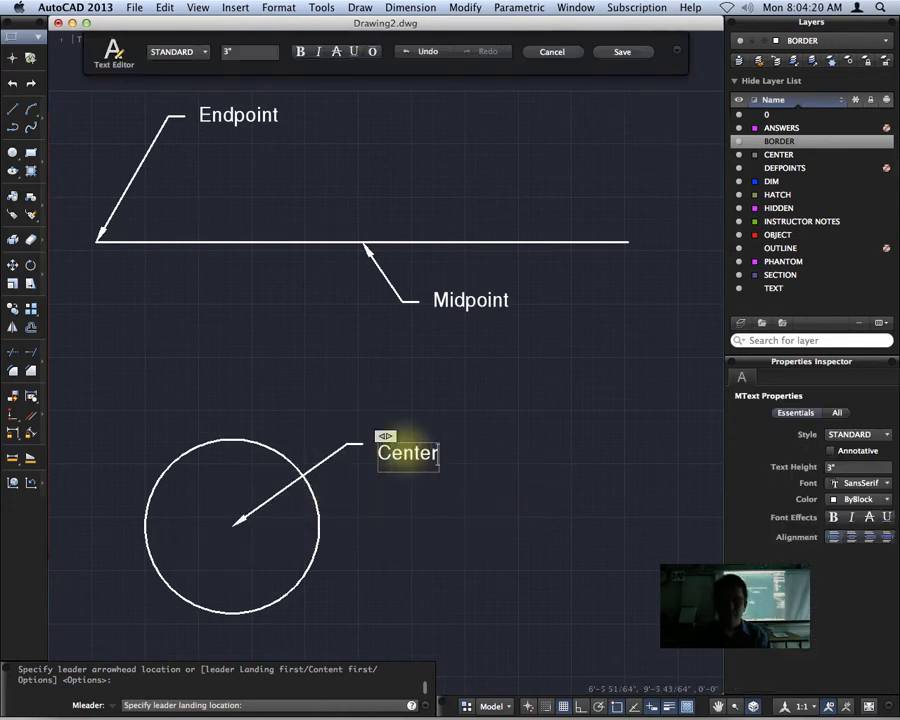
{"action": "key", "text": "Return"}
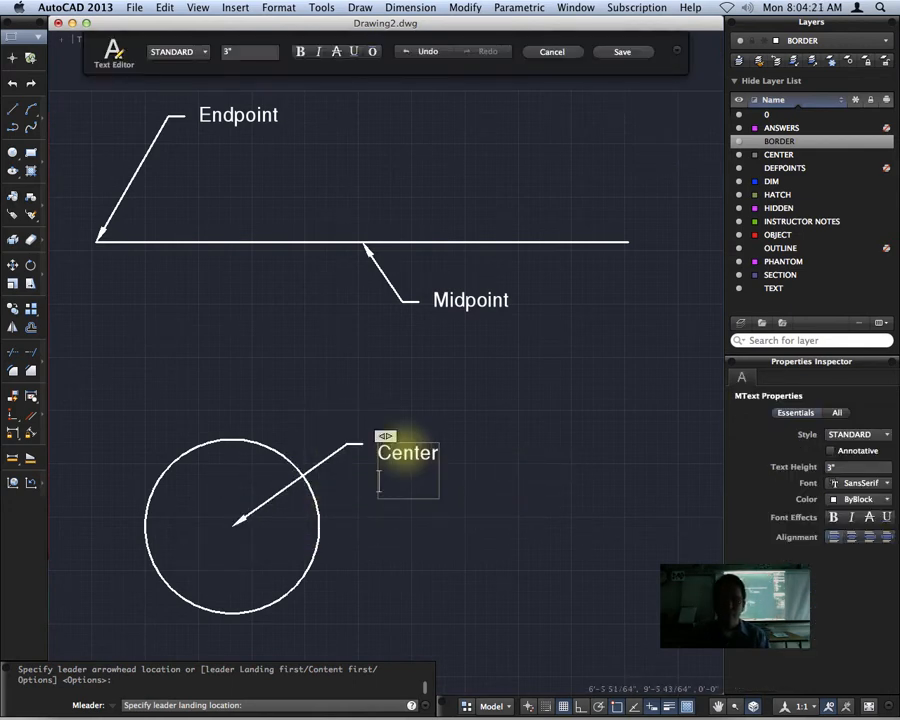
{"action": "key", "text": "Return"}
{"action": "key", "text": "BackSpace"}
{"action": "key", "text": "BackSpace"}
{"action": "left_click", "coordinate": [621, 51]}
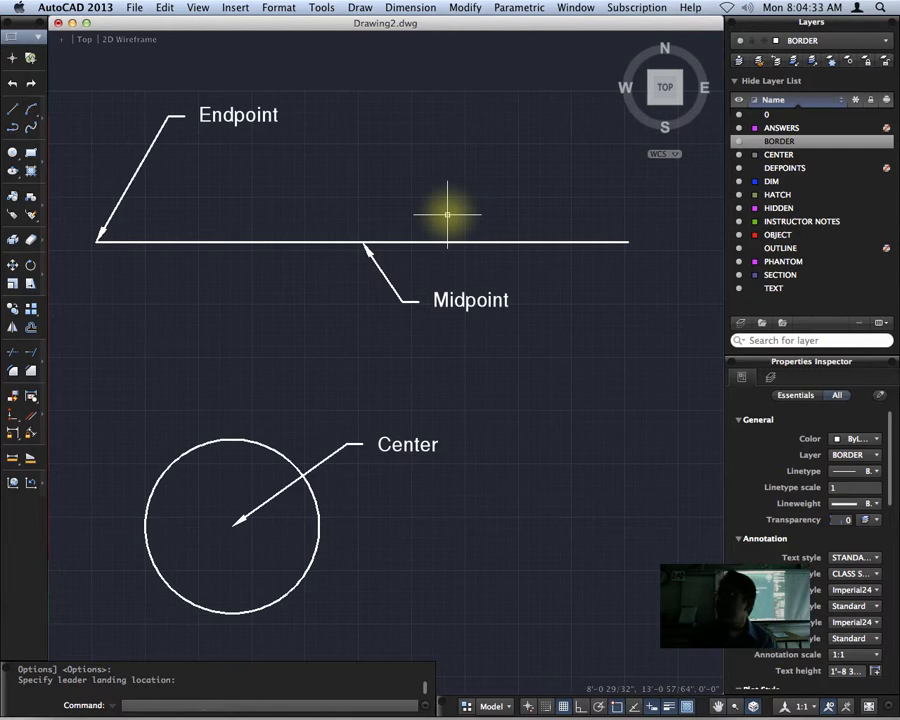
Bring the whole drawing area into view and open the Standard multileader style for modification.
{"action": "scroll", "coordinate": [512, 337], "scroll_direction": "down", "scroll_amount": 5}
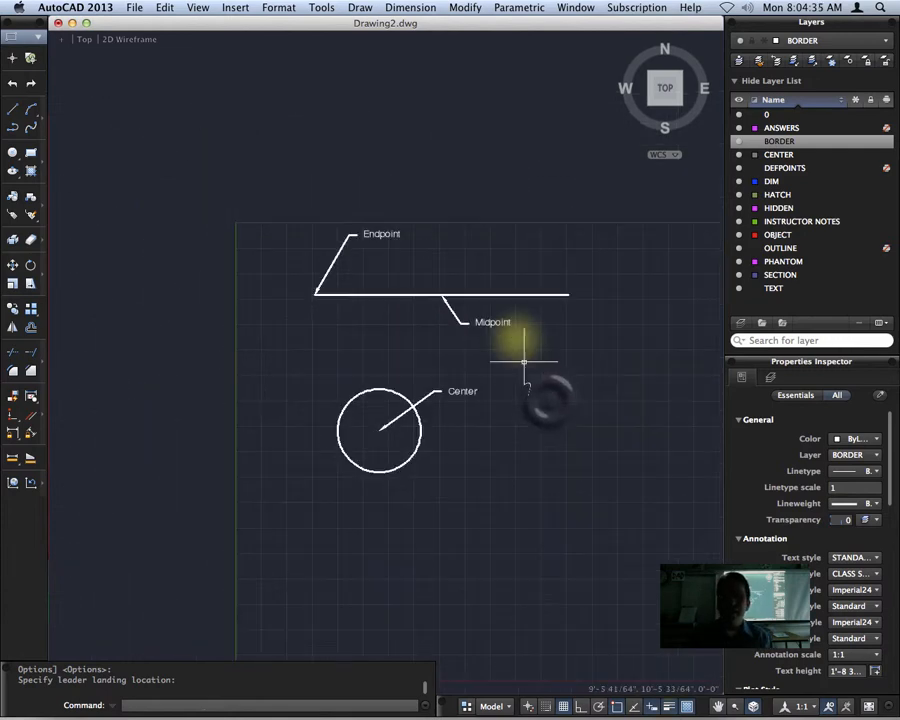
{"action": "middle_click_drag", "start_coordinate": [404, 279], "coordinate": [374, 265]}
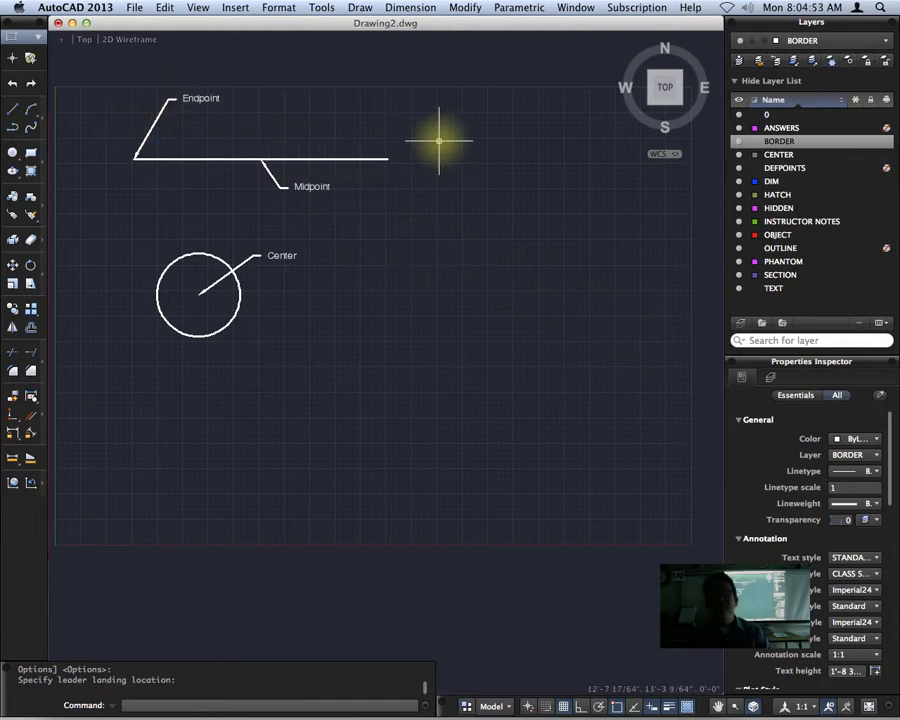
{"action": "type", "text": "MLea"}
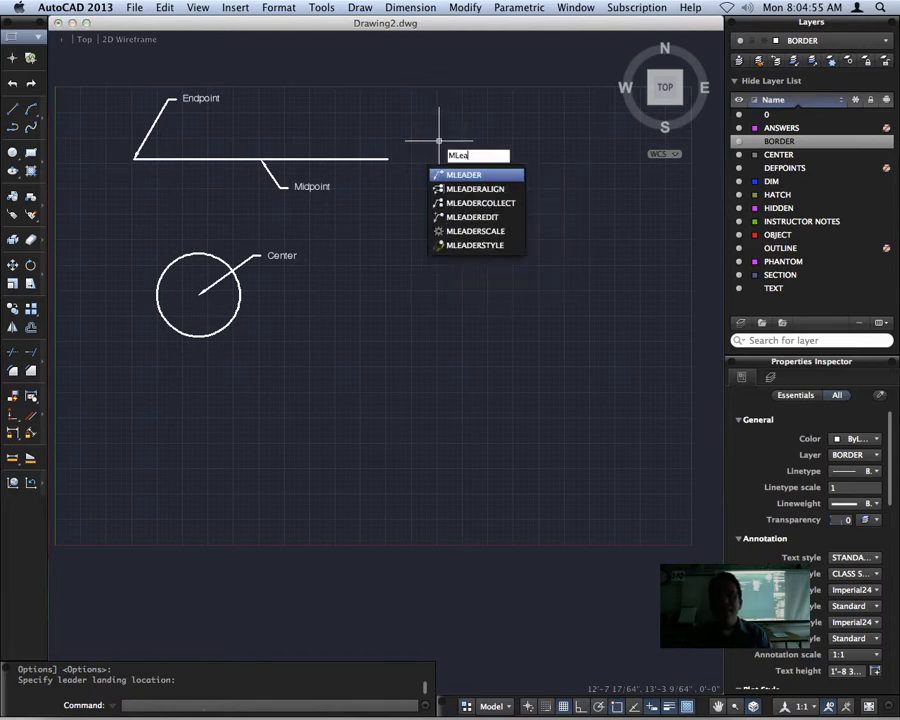
{"action": "type", "text": "derstyle"}
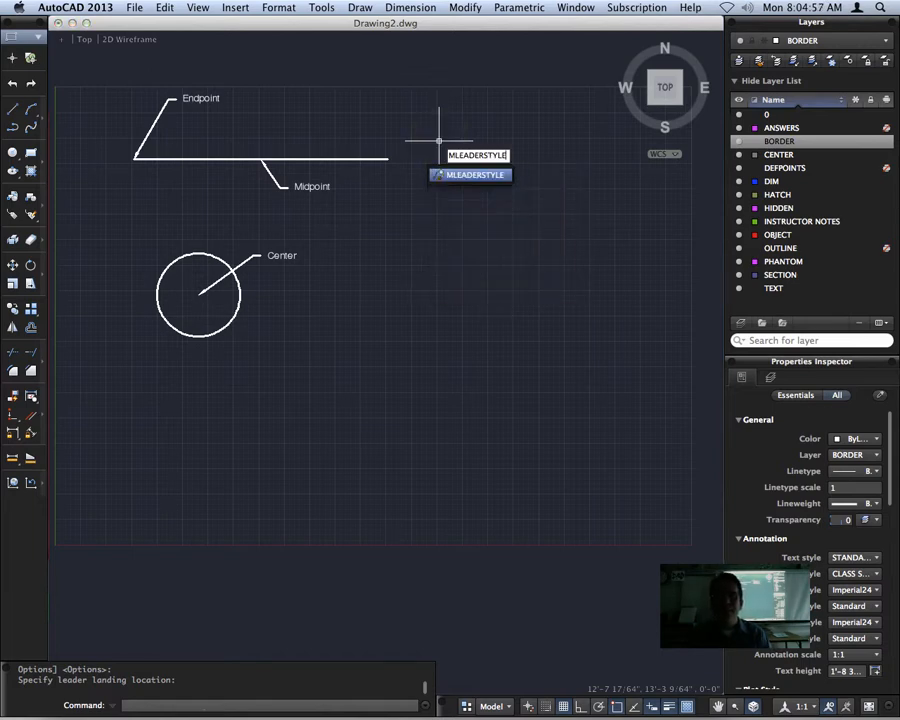
{"action": "key", "text": "Return"}
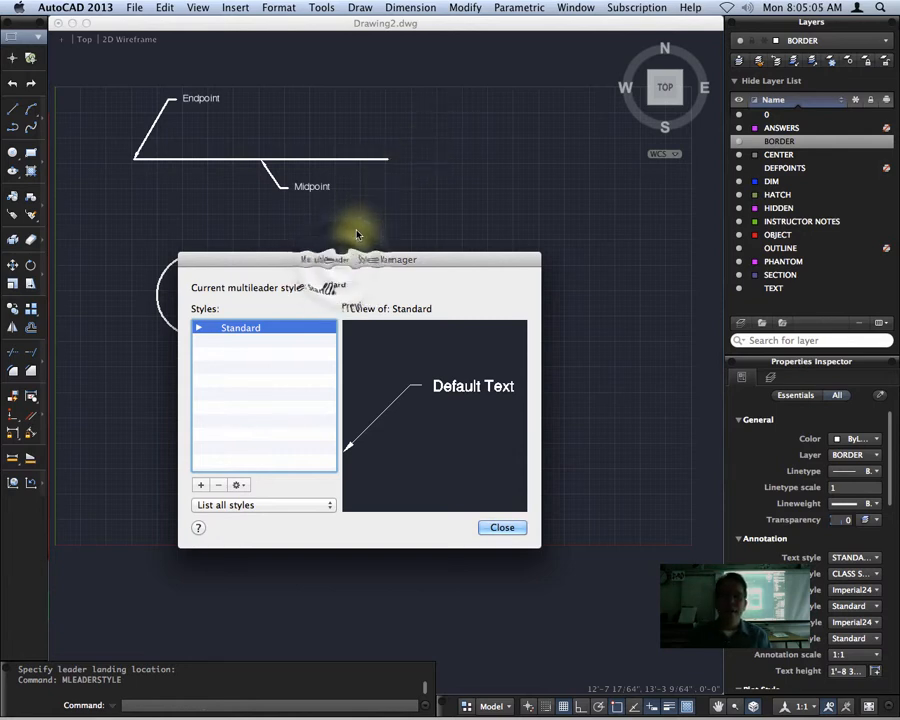
{"action": "left_click_drag", "start_coordinate": [345, 259], "coordinate": [327, 55]}
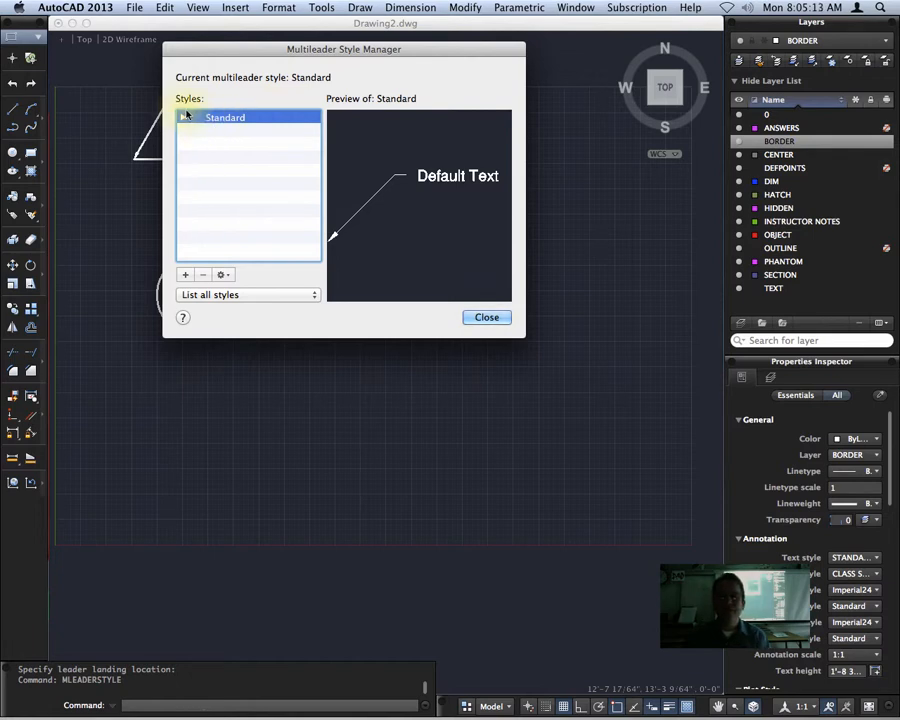
{"action": "left_click", "coordinate": [224, 275]}
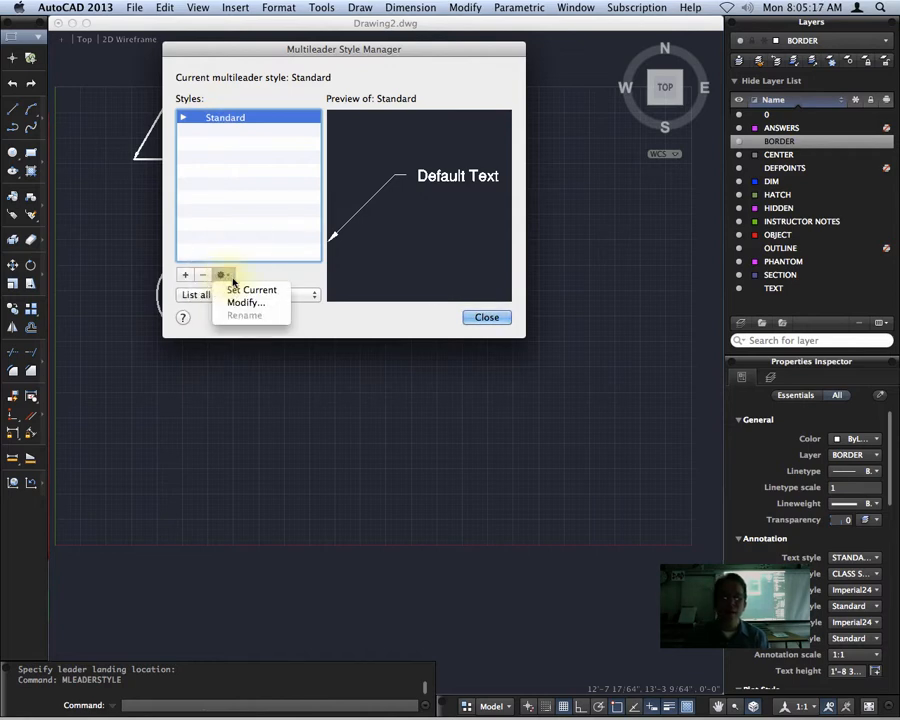
{"action": "left_click", "coordinate": [246, 302]}
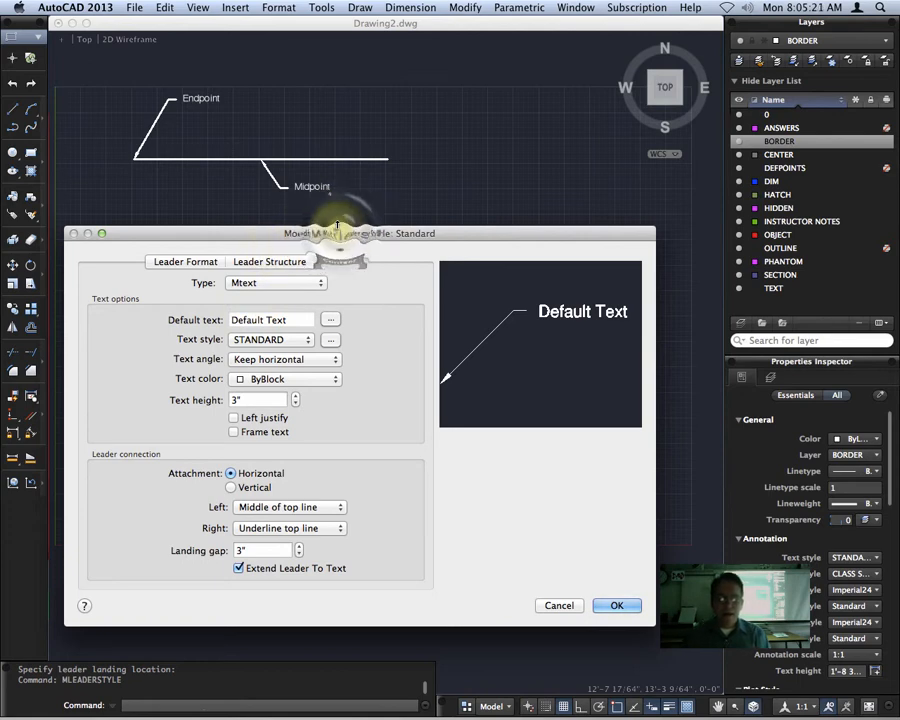
{"action": "left_click_drag", "start_coordinate": [332, 236], "coordinate": [396, 228]}
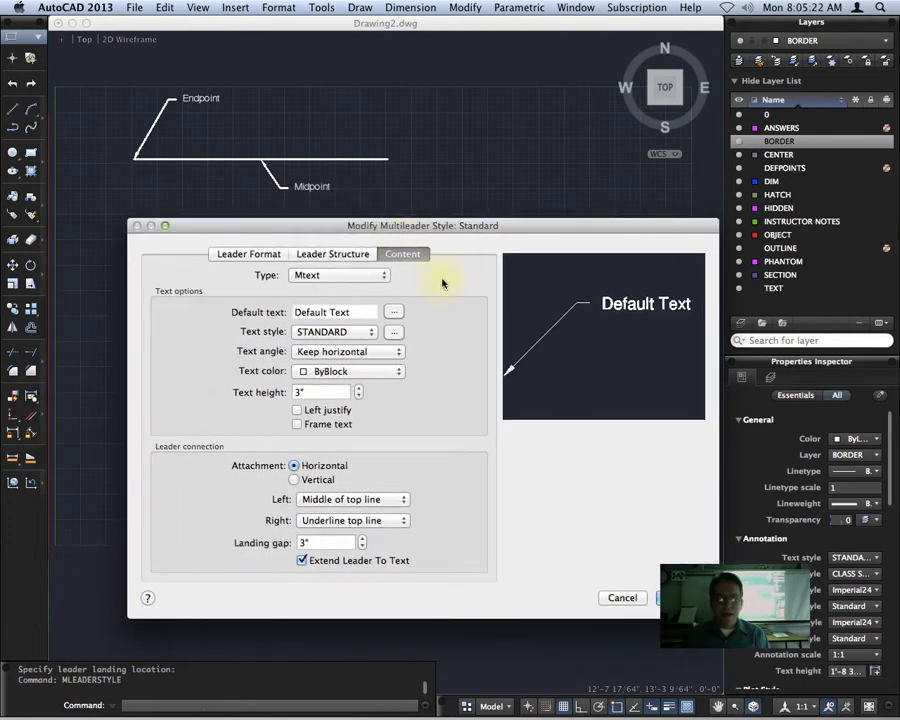
Set the Standard multileader style's specified scale to 3 in its leader structure and apply the change.
{"action": "left_click", "coordinate": [330, 256]}
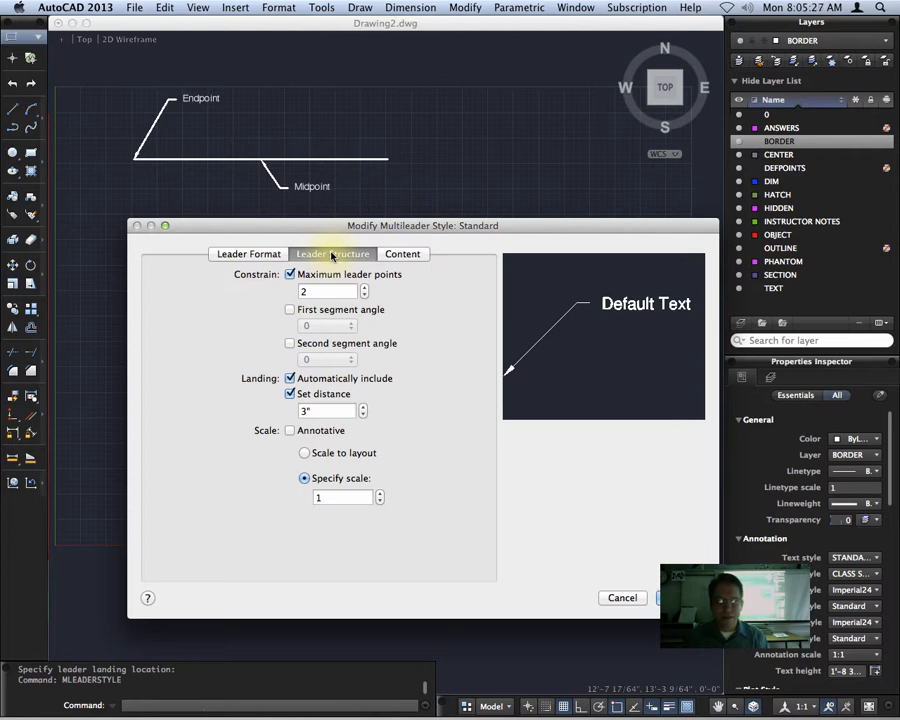
{"action": "left_click", "coordinate": [265, 257]}
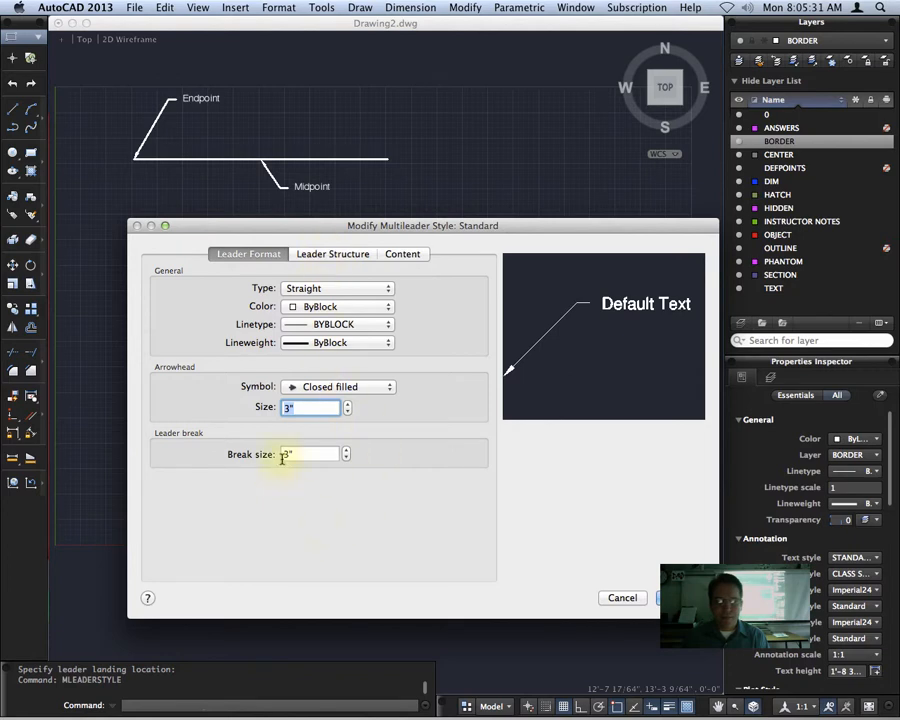
{"action": "left_click", "coordinate": [328, 255]}
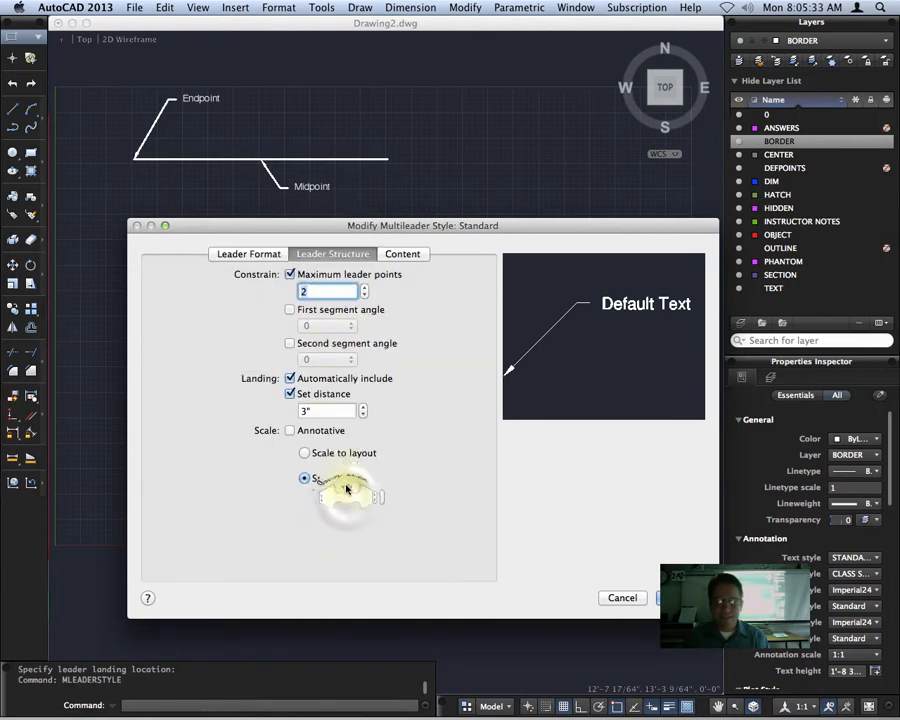
{"action": "left_click", "coordinate": [346, 486]}
{"action": "type", "text": "3"}
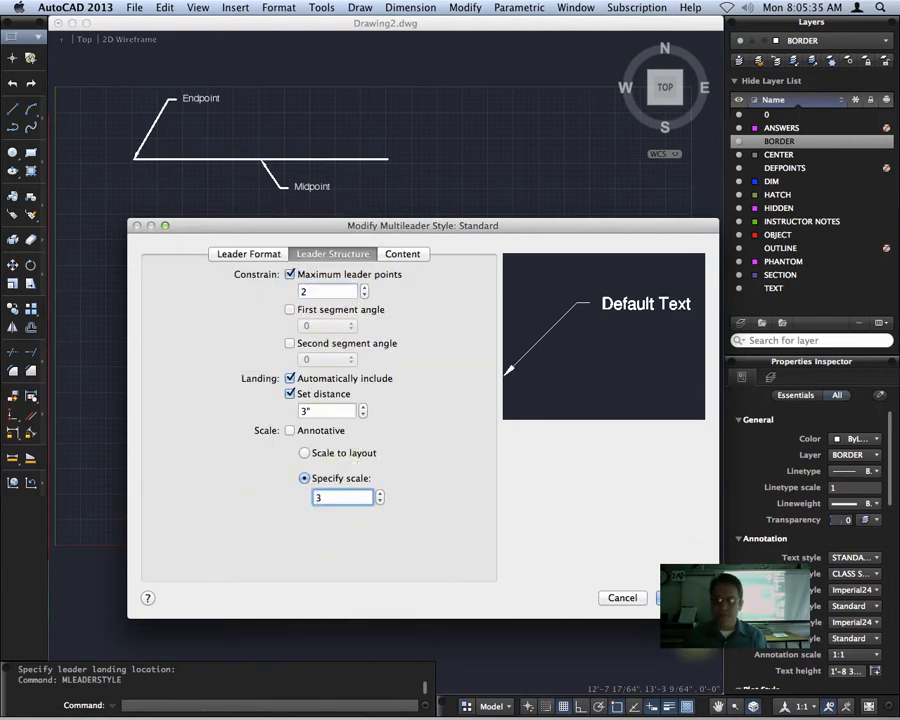
{"action": "left_click", "coordinate": [685, 598]}
{"action": "left_click", "coordinate": [486, 314]}
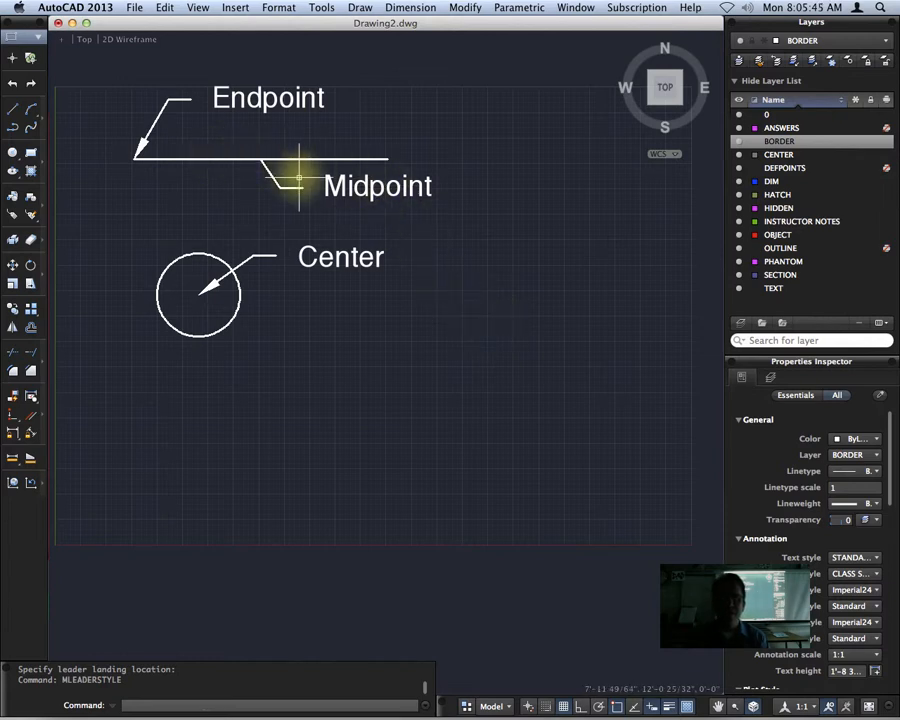
Stretch the "Midpoint" multileader's landing farther down and to the right, keeping its arrow on the line's midpoint.
{"action": "left_click", "coordinate": [262, 171]}
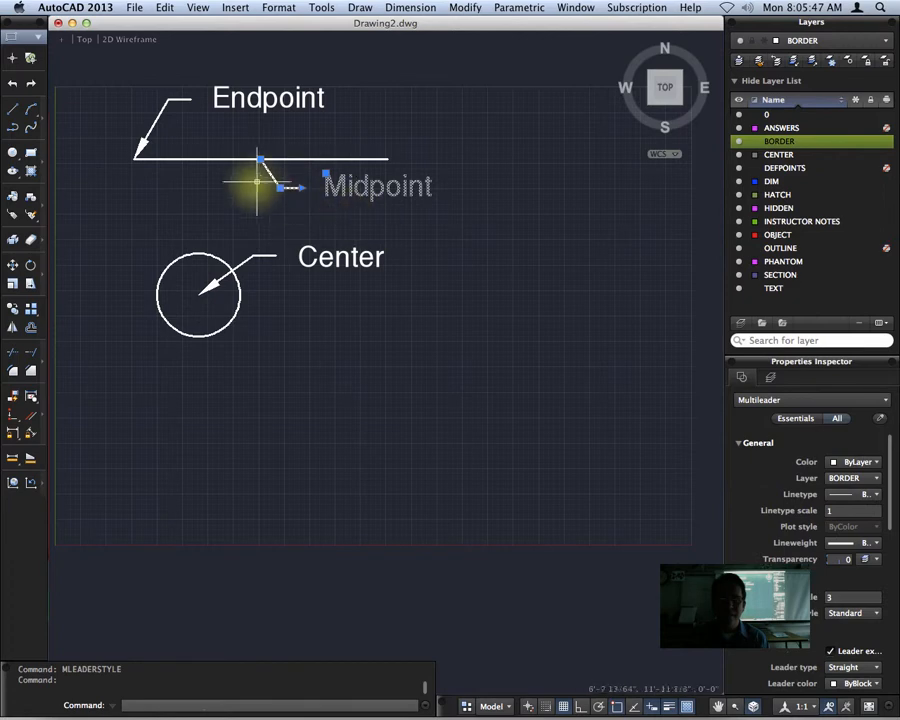
{"action": "left_click", "coordinate": [280, 187]}
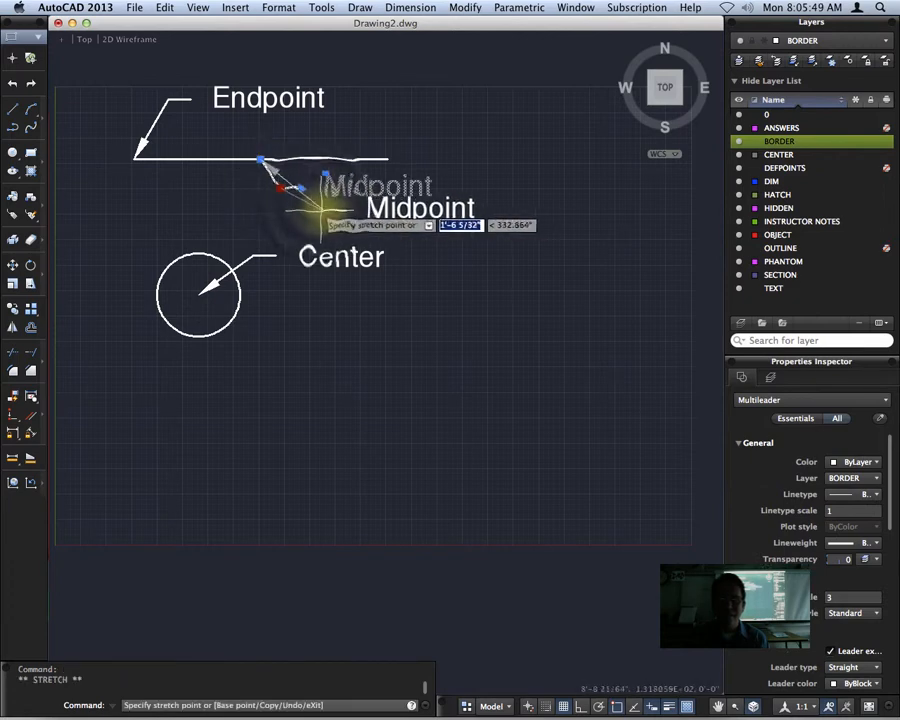
{"action": "left_click", "coordinate": [314, 201]}
{"action": "key", "text": "Escape"}
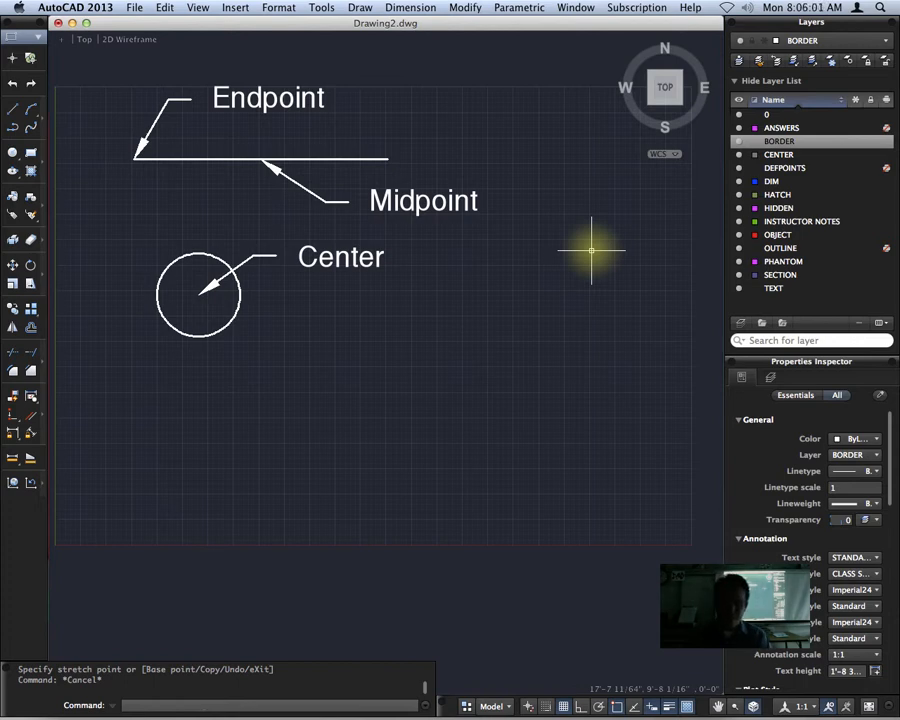
Review the leader format, leader structure and content settings of the Standard multileader style, including its text style options.
{"action": "type", "text": "mle"}
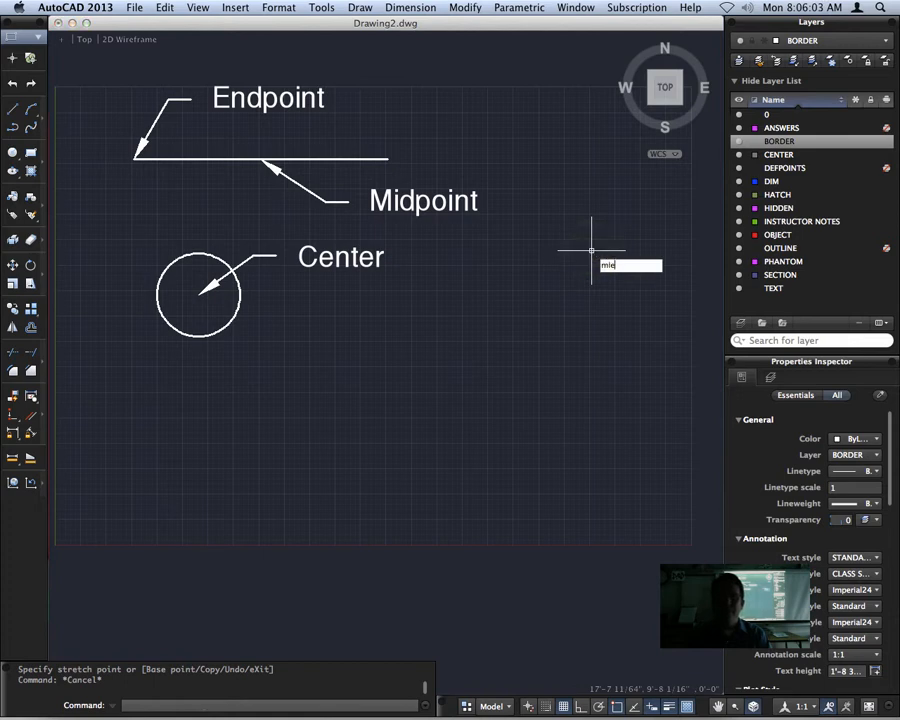
{"action": "type", "text": "aderstyle"}
{"action": "key", "text": "Return"}
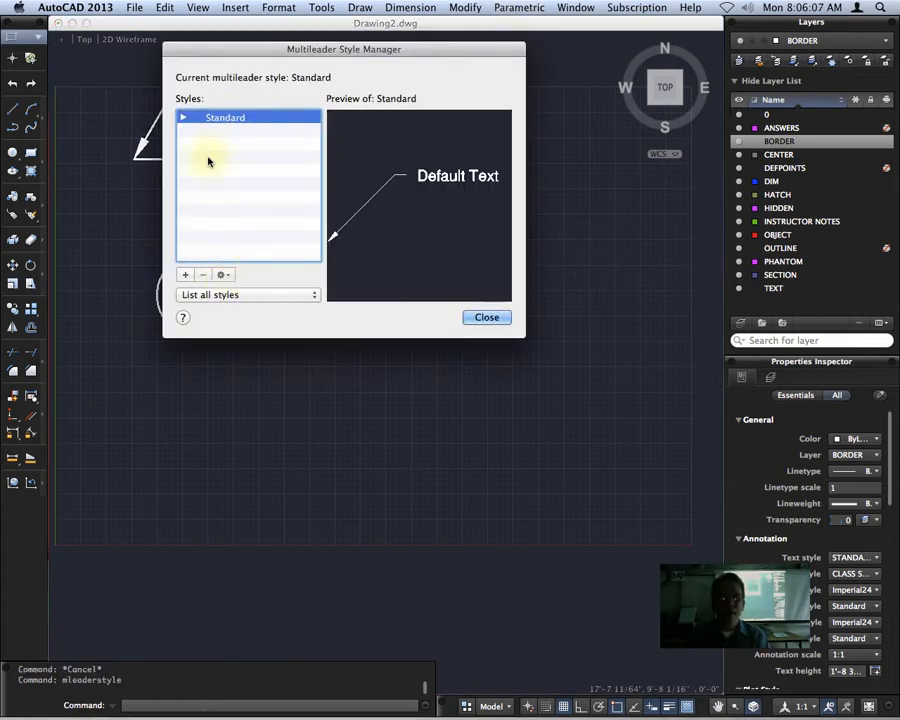
{"action": "left_click", "coordinate": [205, 276]}
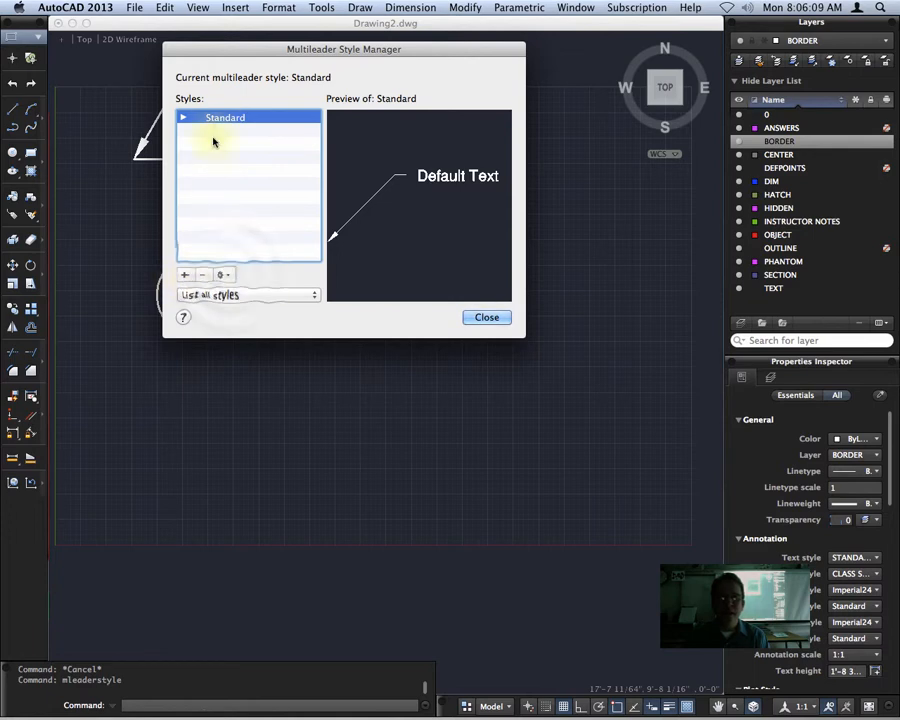
{"action": "left_click", "coordinate": [223, 274]}
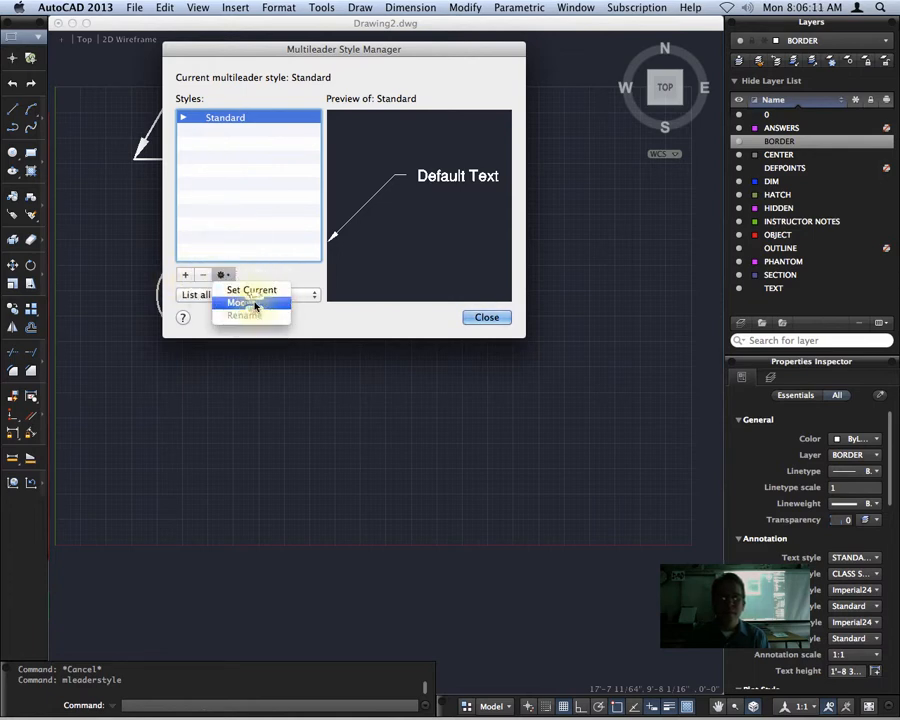
{"action": "left_click", "coordinate": [255, 305]}
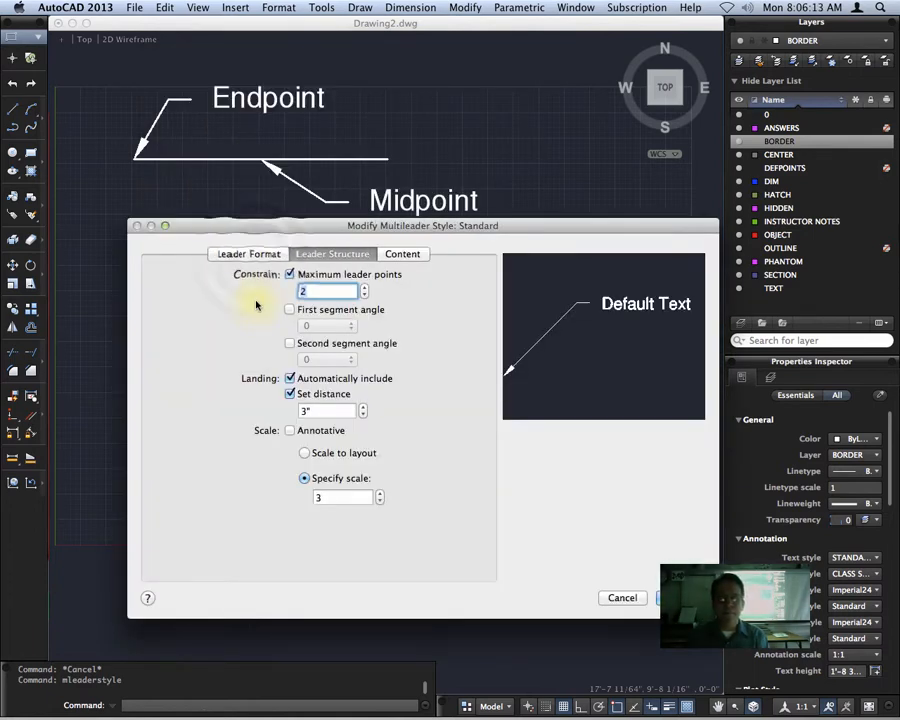
{"action": "left_click", "coordinate": [249, 254]}
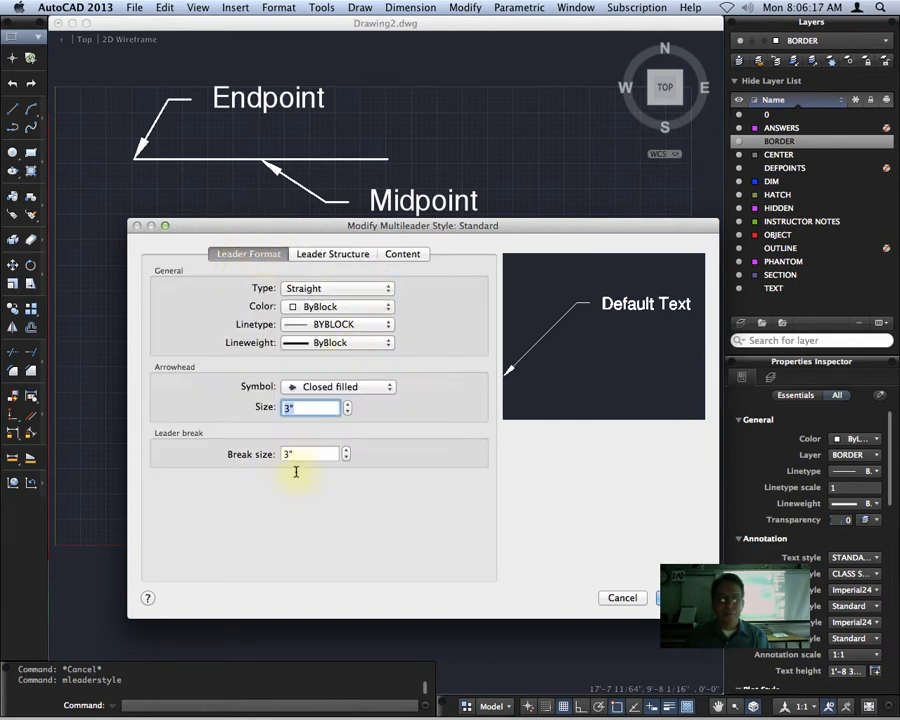
{"action": "left_click", "coordinate": [325, 256]}
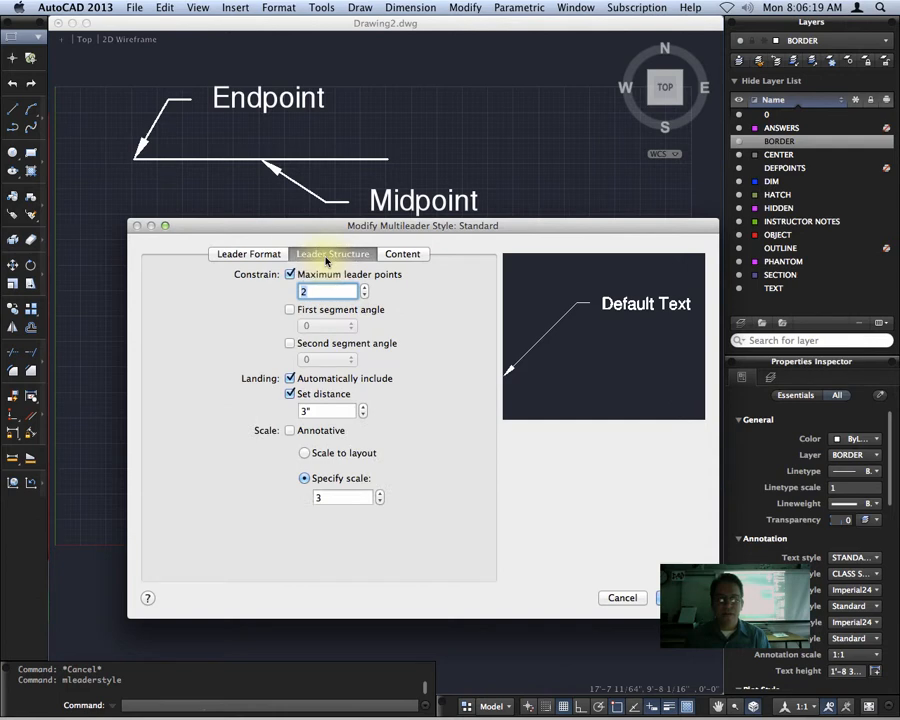
{"action": "left_click", "coordinate": [404, 255]}
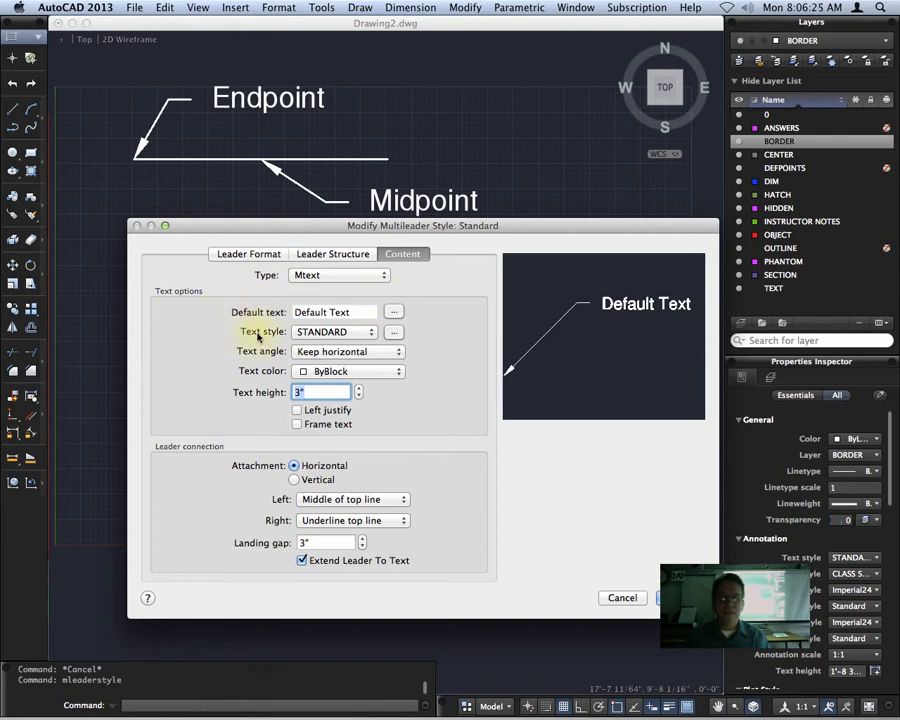
{"action": "left_click", "coordinate": [346, 336]}
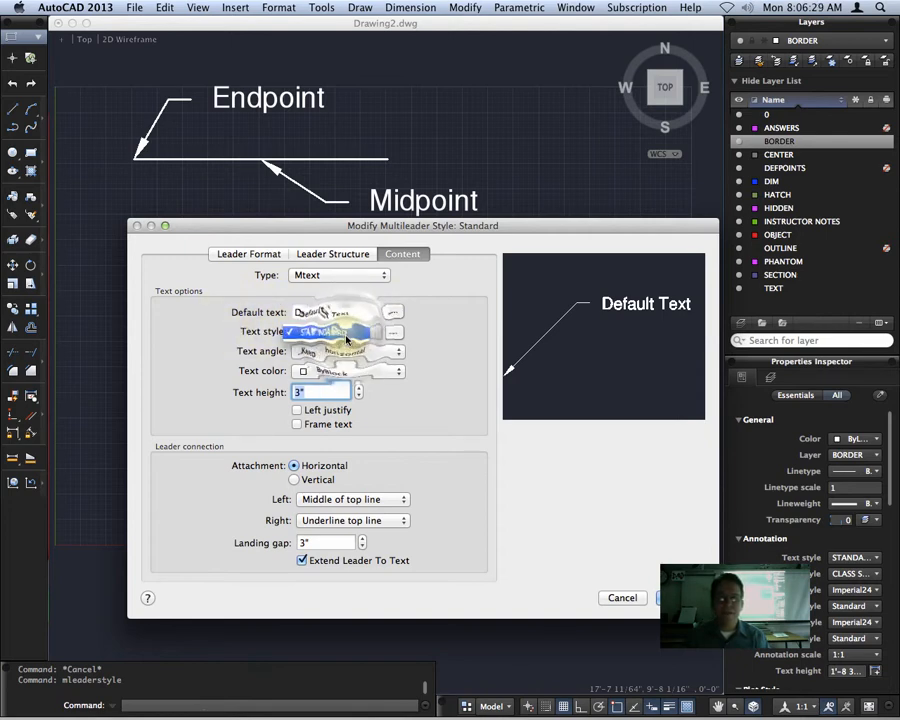
{"action": "left_click", "coordinate": [348, 338]}
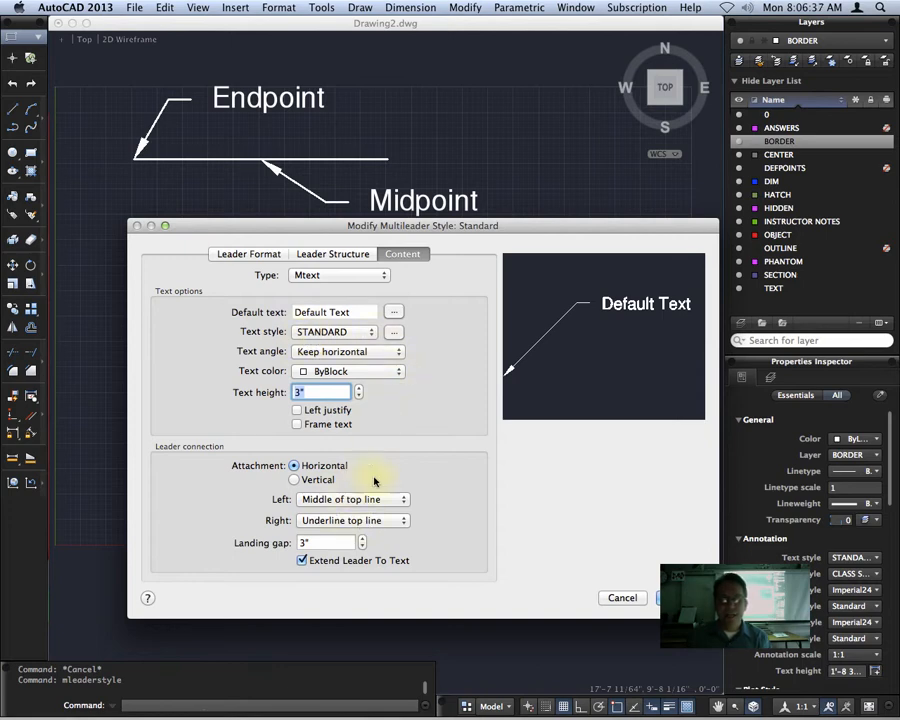
{"action": "left_click", "coordinate": [318, 254]}
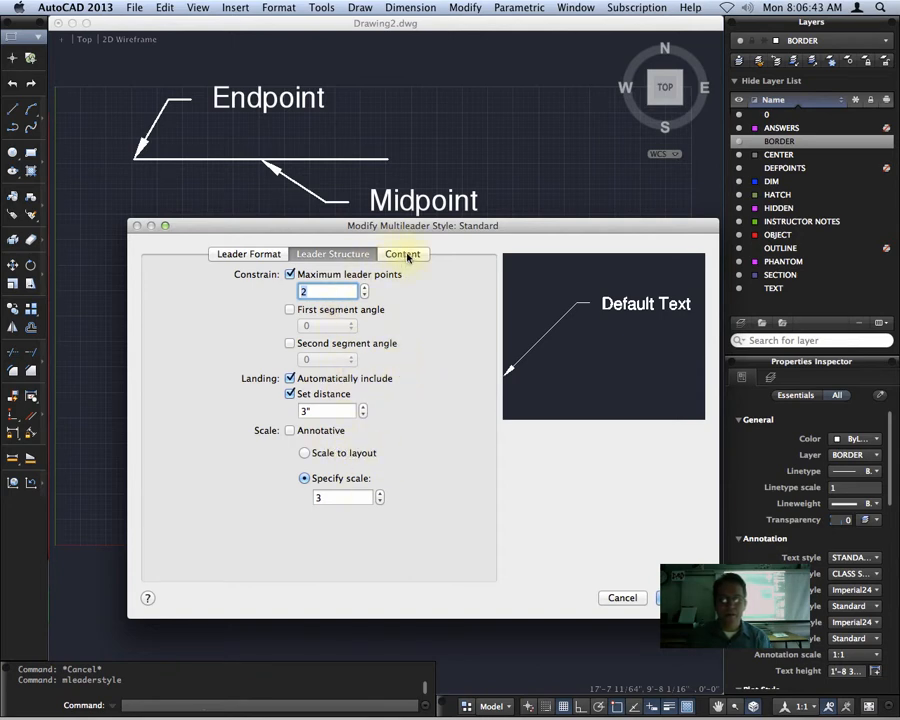
{"action": "left_click", "coordinate": [251, 256]}
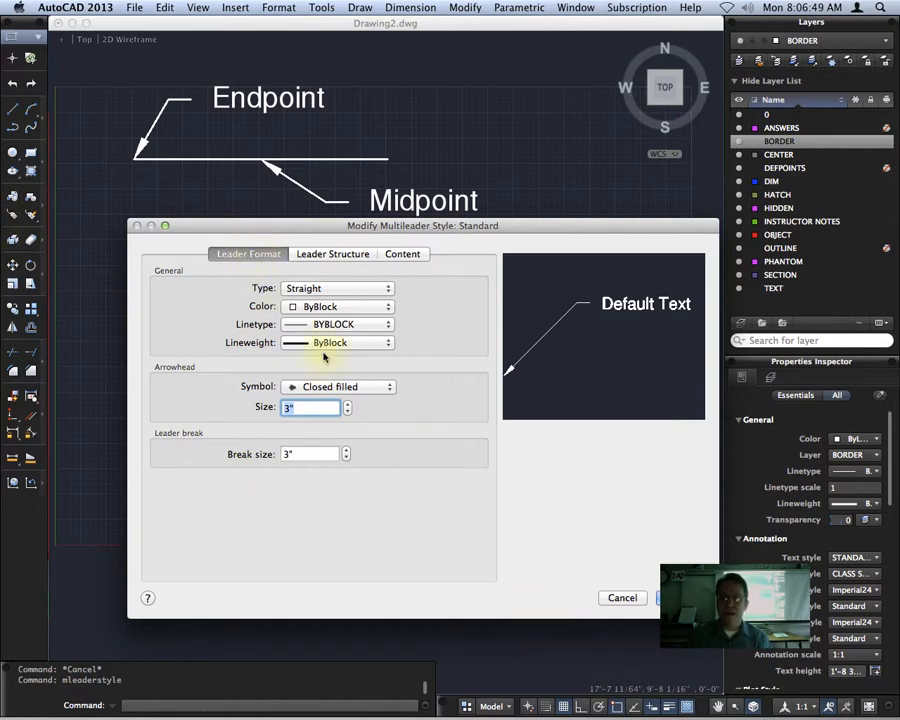
{"action": "key", "text": "Return"}
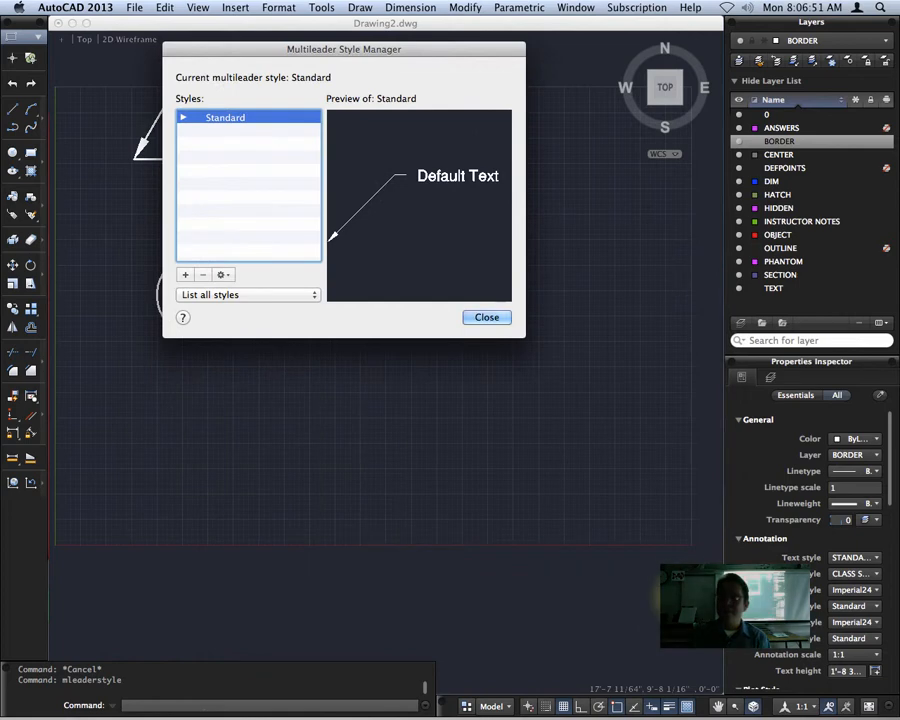
{"action": "left_click", "coordinate": [486, 317]}
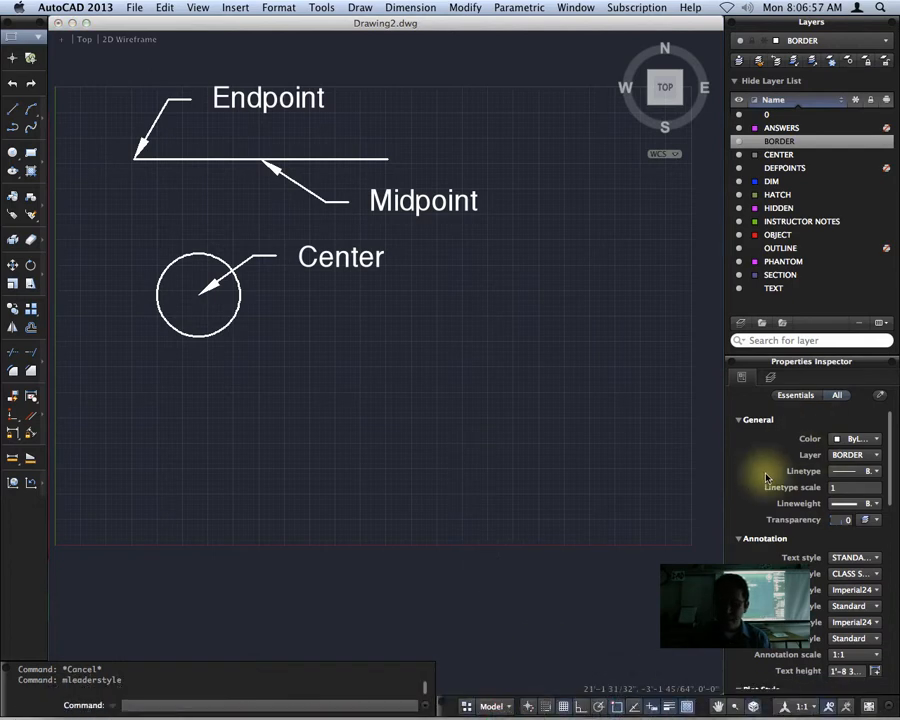
Check the available object snap modes and place a point node below the circle.
{"action": "right_click", "coordinate": [598, 706]}
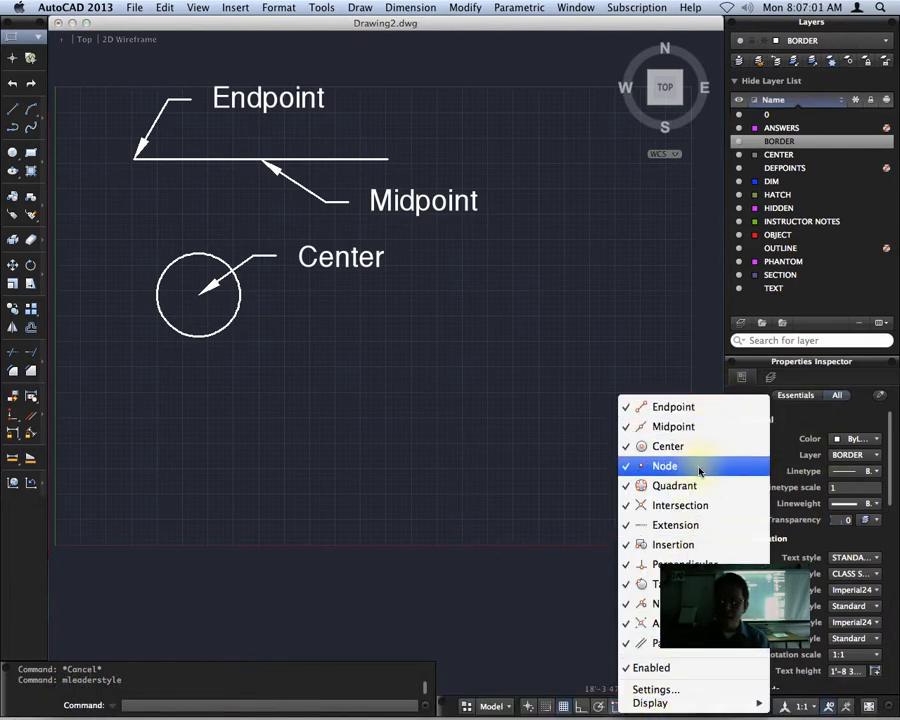
{"action": "left_click", "coordinate": [385, 419]}
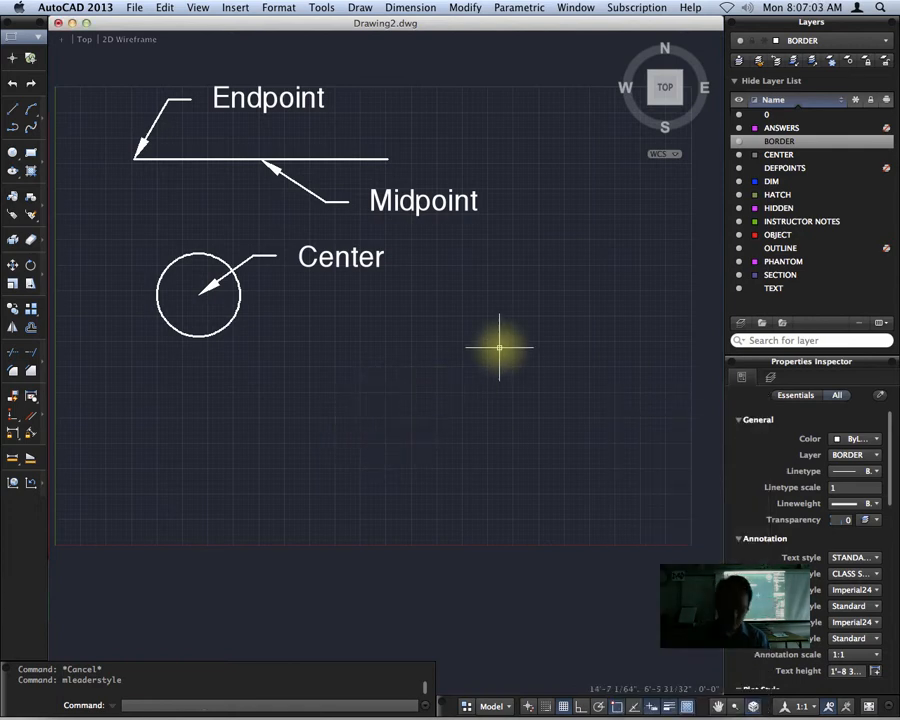
{"action": "type", "text": "po"}
{"action": "key", "text": "Return"}
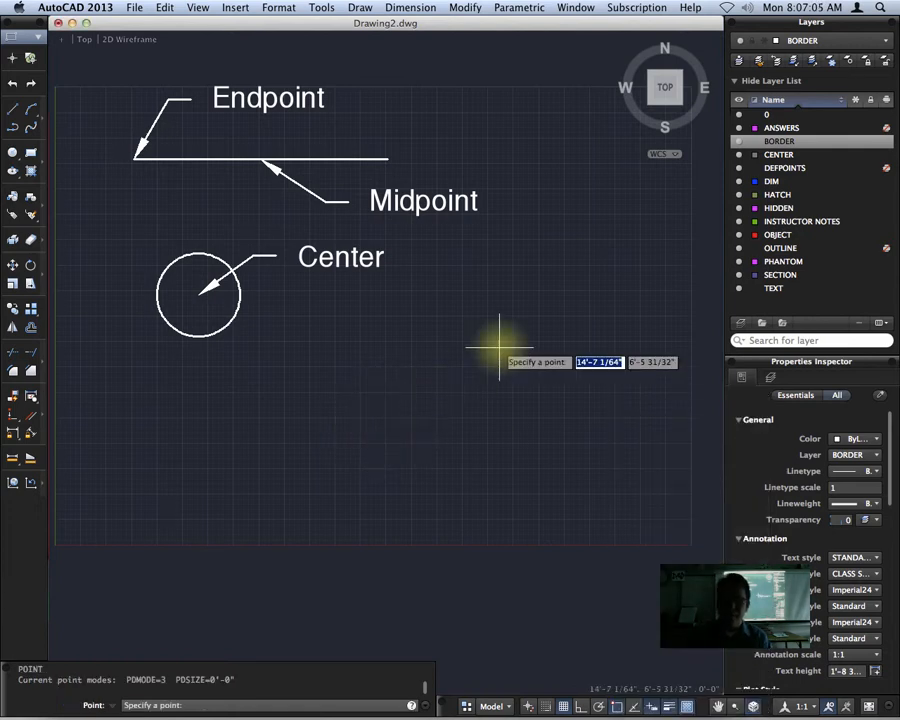
{"action": "left_click", "coordinate": [170, 431]}
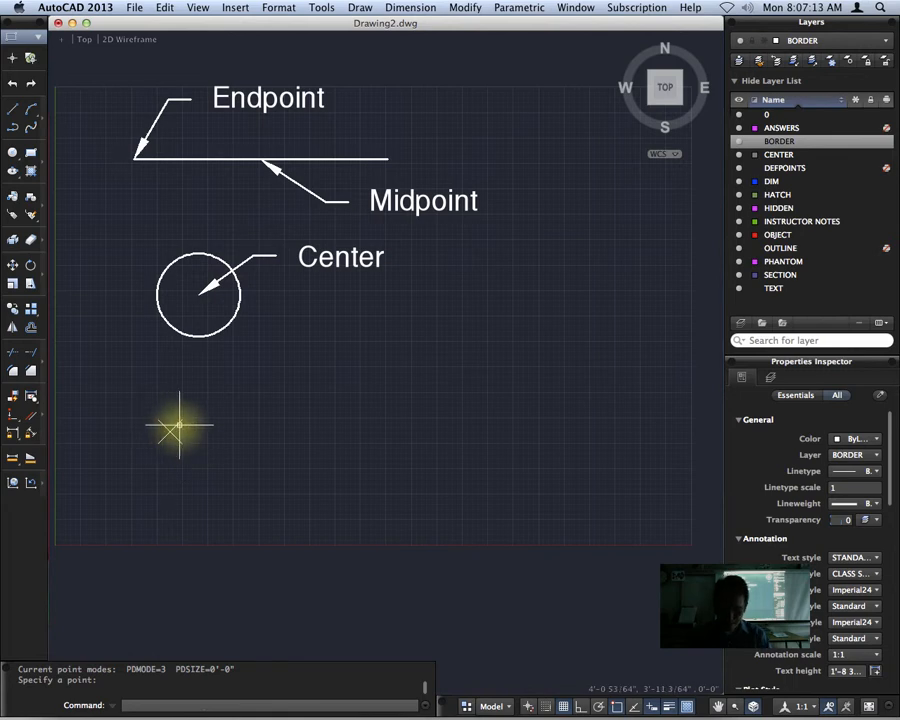
Add a multileader labelled "Node" with its arrow on the point below the circle and its landing up and to the right.
{"action": "type", "text": "mleaders"}
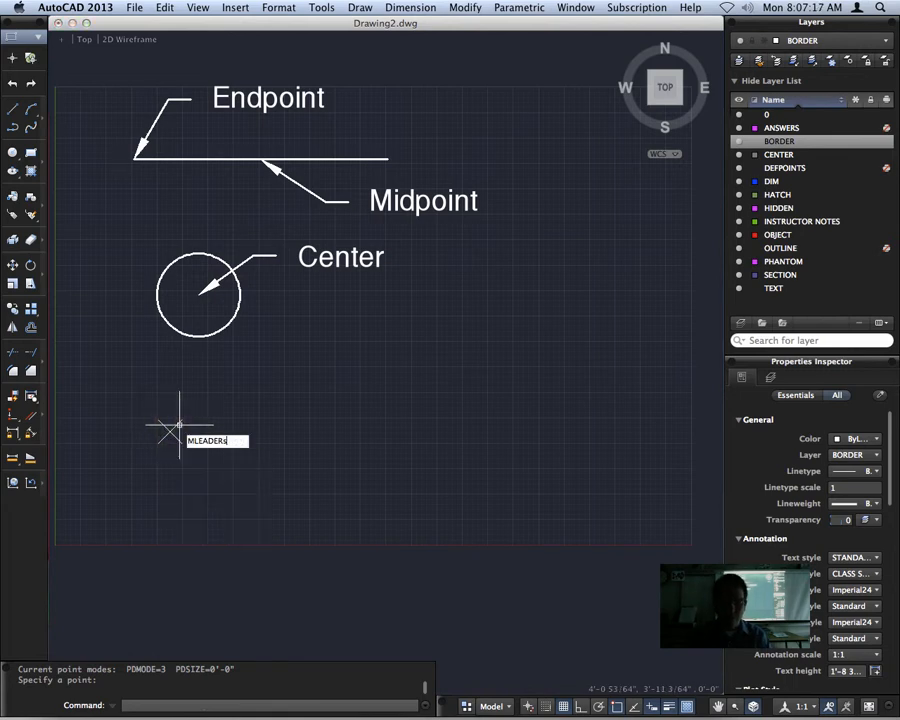
{"action": "key", "text": "Return"}
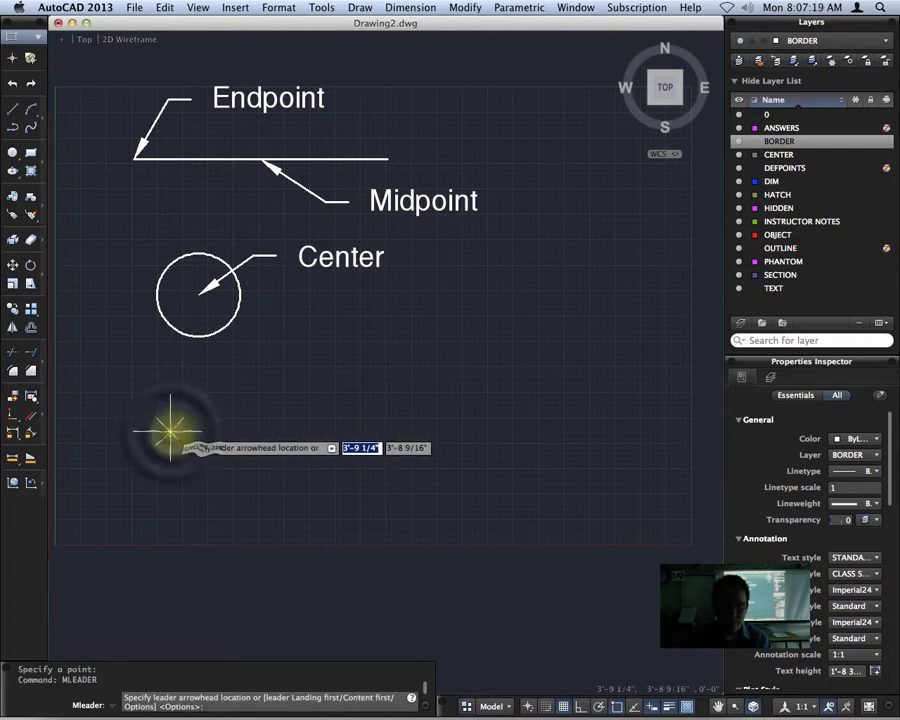
{"action": "left_click", "coordinate": [169, 429]}
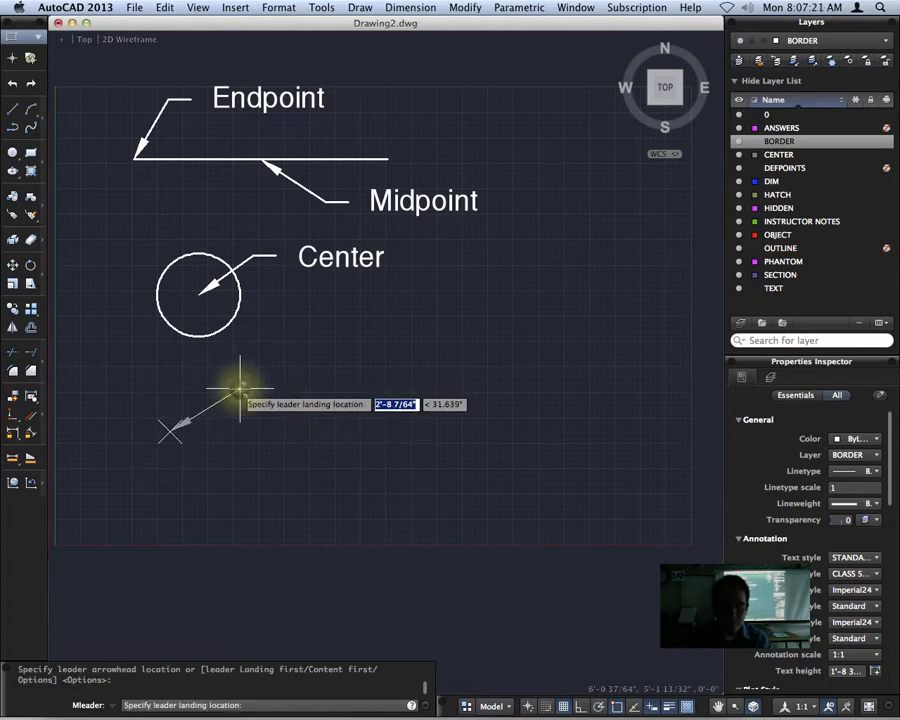
{"action": "left_click", "coordinate": [240, 392]}
{"action": "type", "text": "Node"}
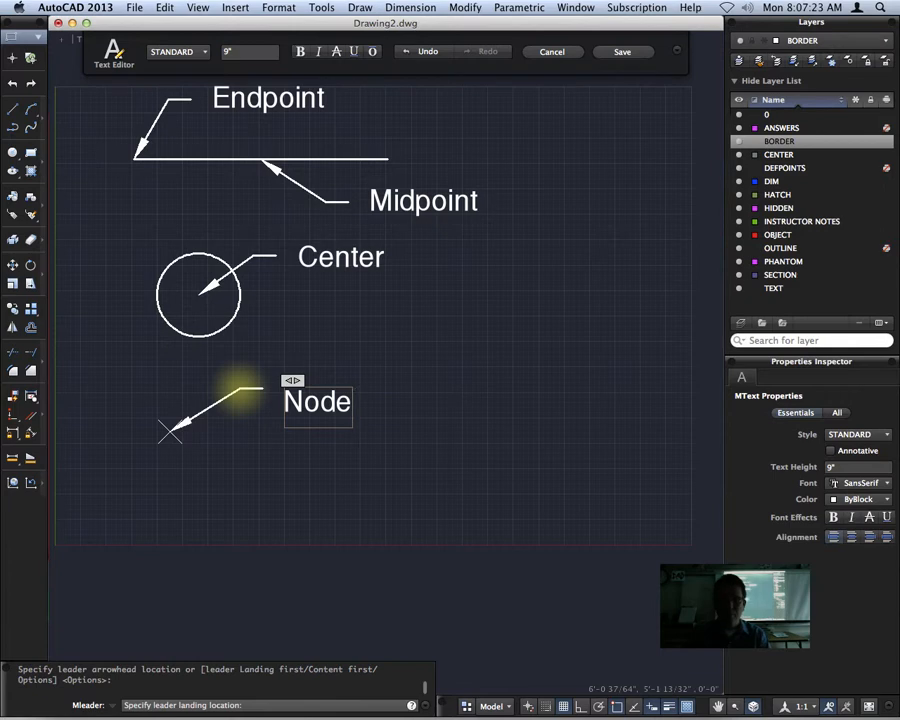
{"action": "left_click", "coordinate": [622, 51]}
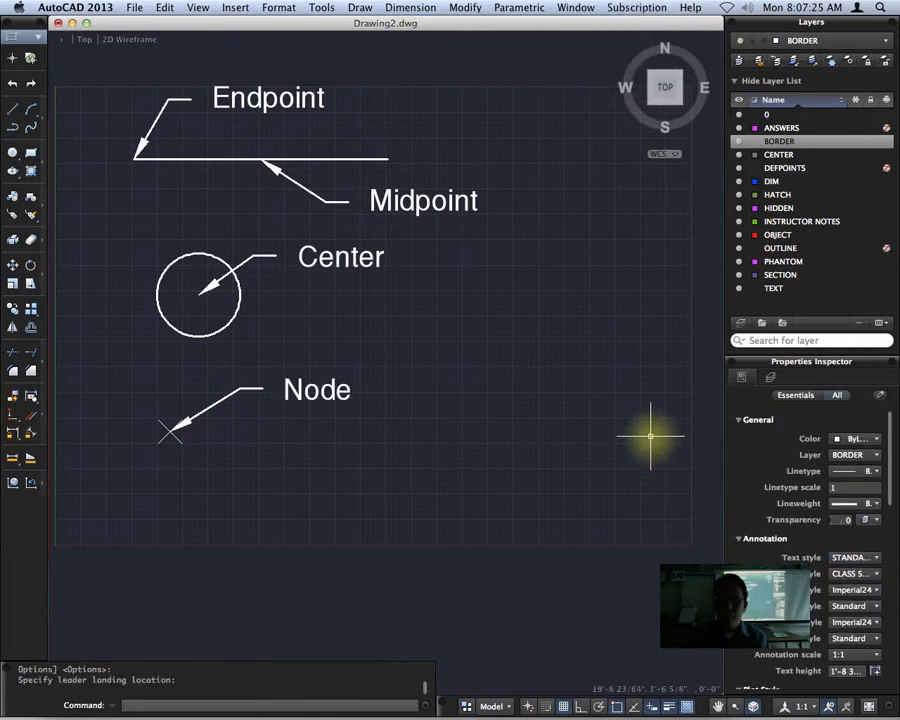
{"action": "right_click", "coordinate": [619, 708]}
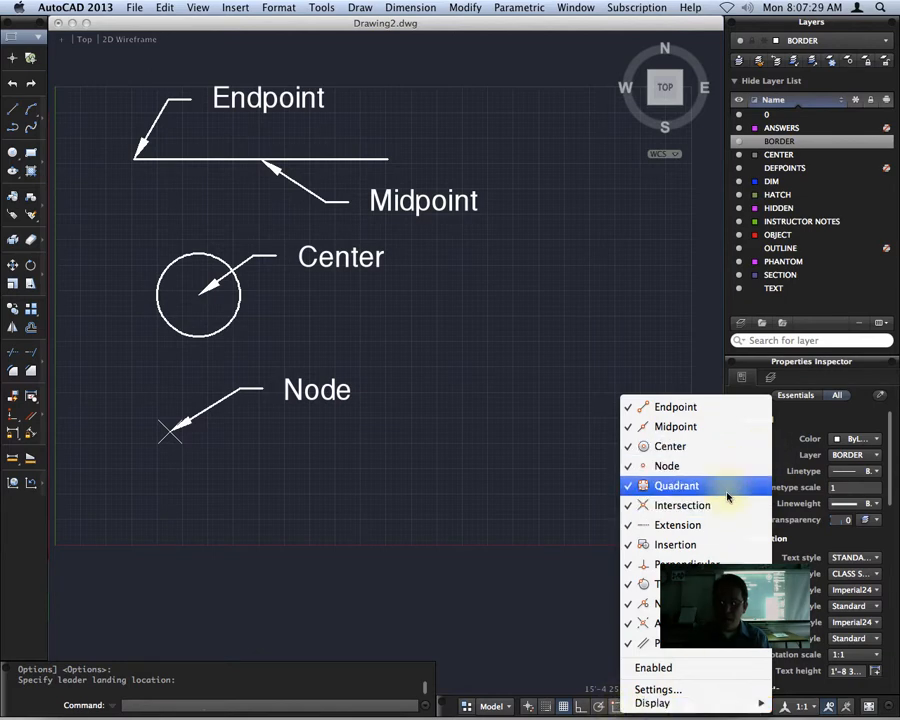
{"action": "left_click", "coordinate": [416, 491]}
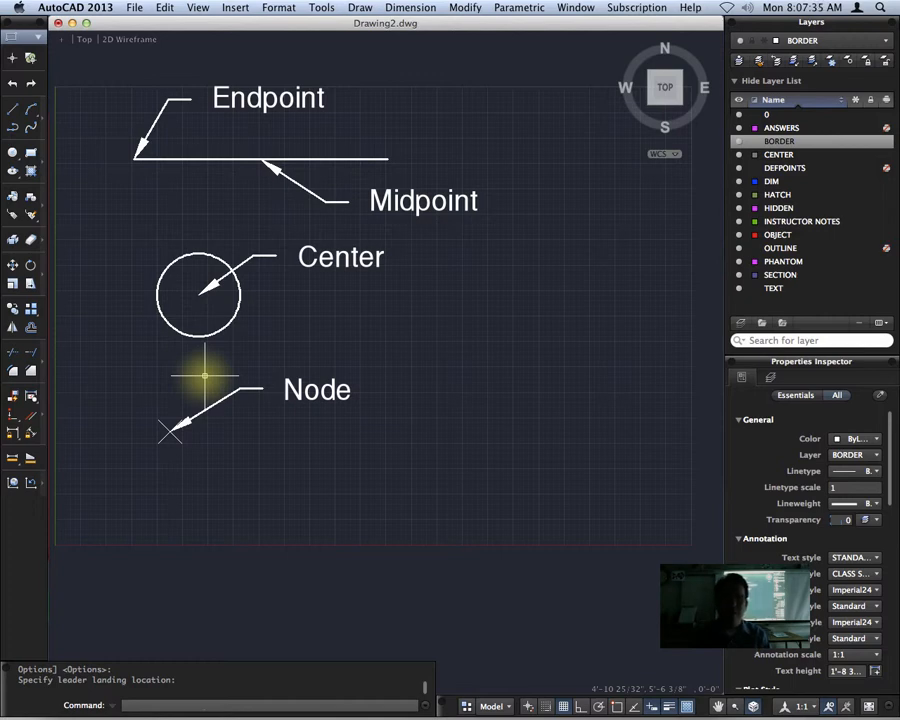
{"action": "type", "text": "mleader"}
{"action": "key", "text": "Return"}
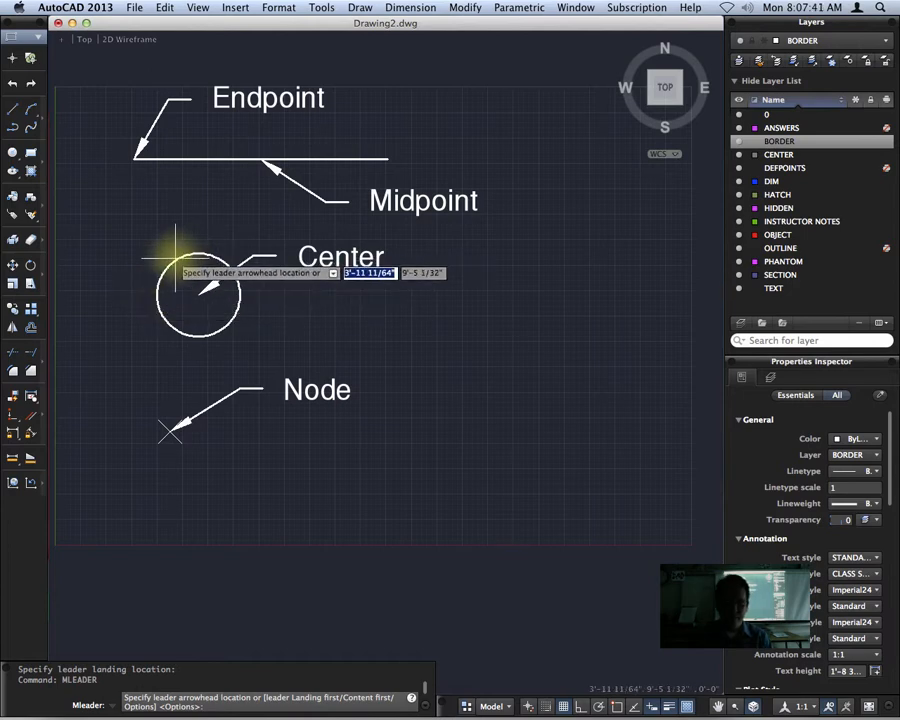
{"action": "key", "text": "Escape"}
Add a multileader labelled "Quadrant" with its arrow on the circle's left quadrant and its landing up and to the left.
{"action": "type", "text": "mle"}
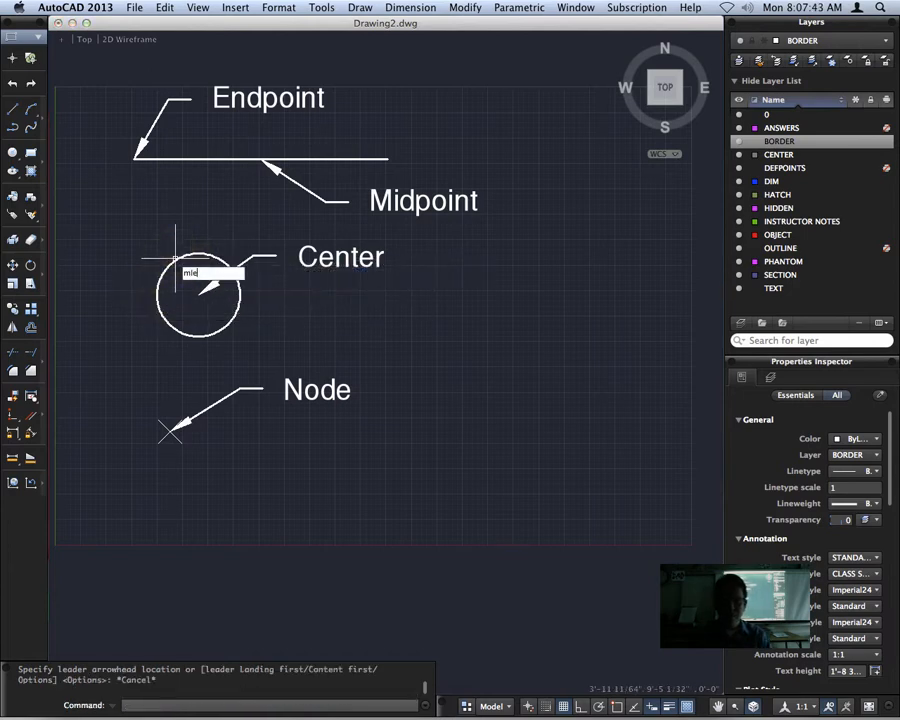
{"action": "type", "text": "ader"}
{"action": "key", "text": "Return"}
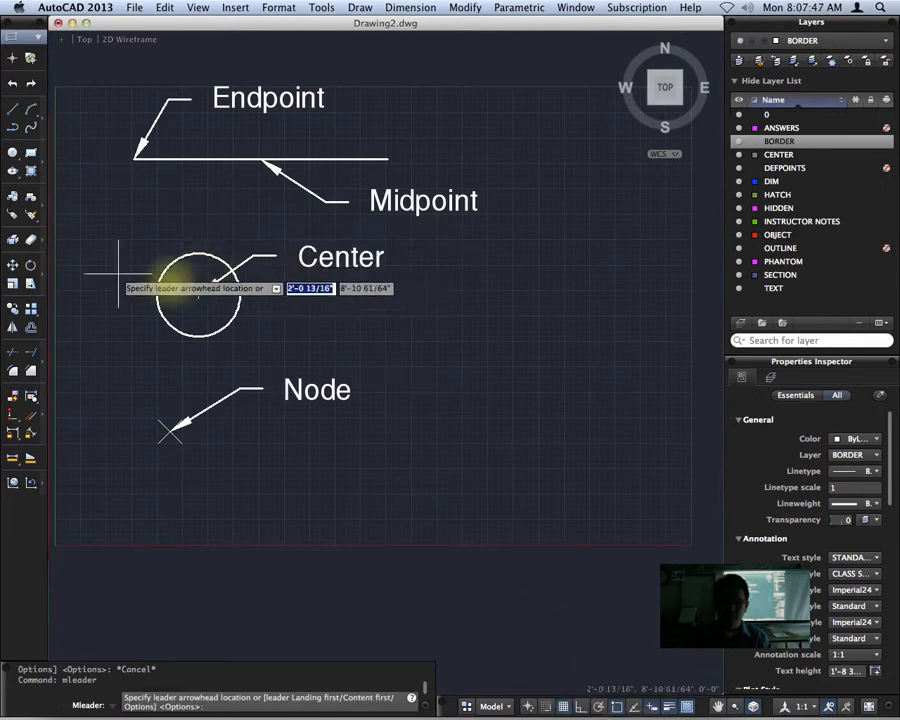
{"action": "left_click", "coordinate": [156, 292]}
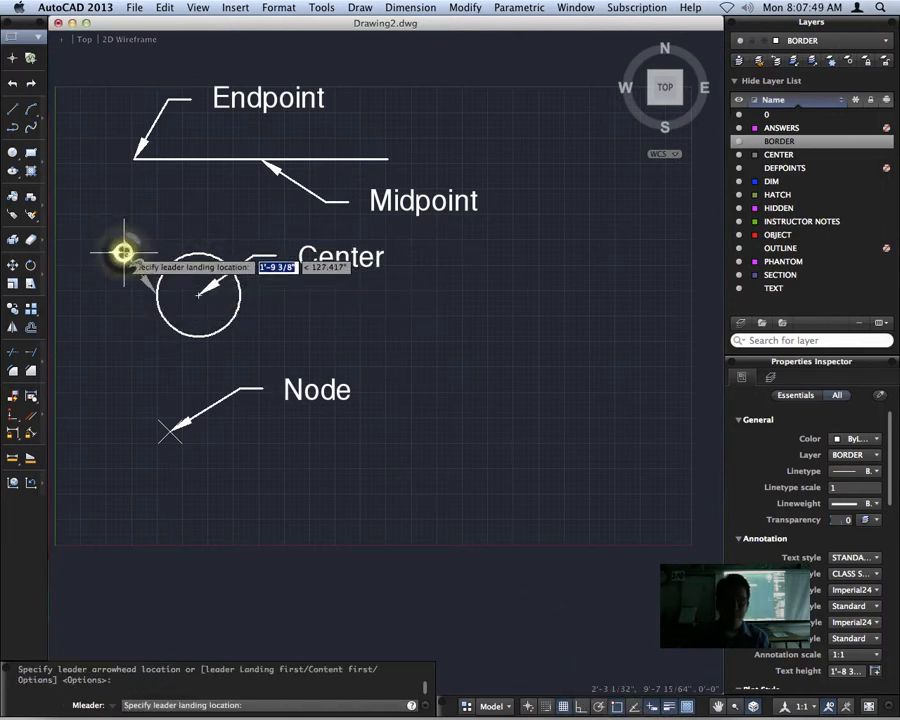
{"action": "left_click", "coordinate": [124, 254]}
{"action": "type", "text": "Quadrant"}
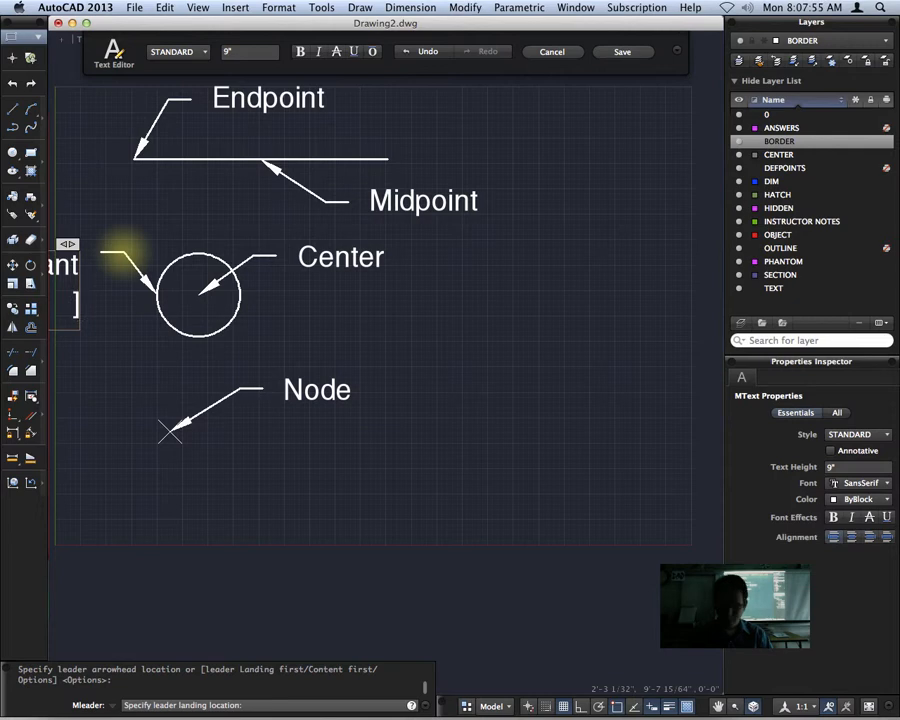
{"action": "left_click", "coordinate": [122, 250]}
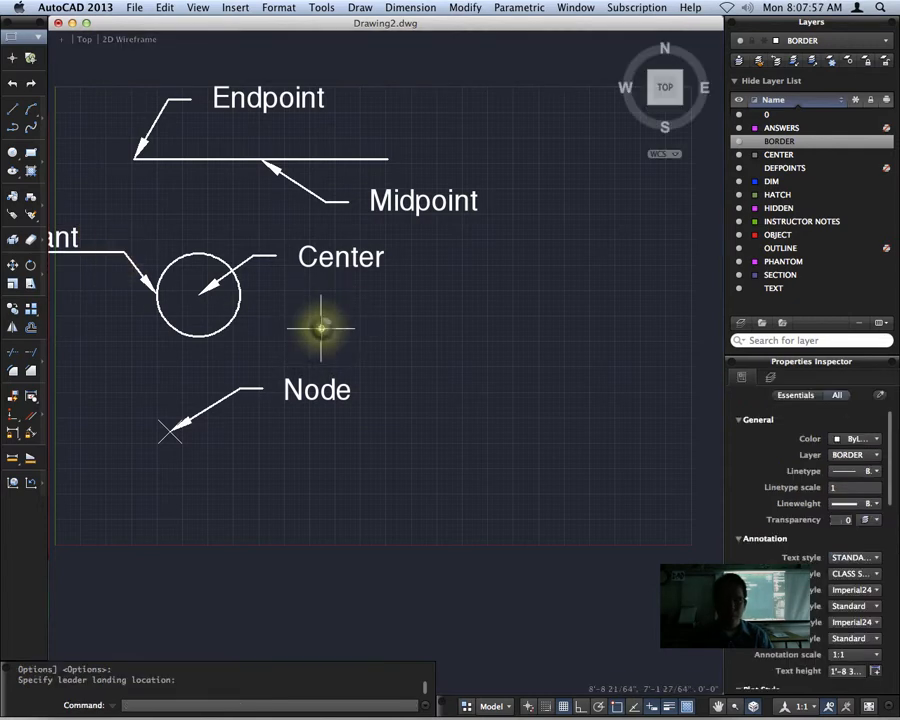
{"action": "mouse_move", "coordinate": [320, 320]}
{"action": "middle_mouse_down"}
{"action": "mouse_move", "coordinate": [456, 374]}
{"action": "mouse_move", "coordinate": [423, 372]}
{"action": "middle_mouse_up"}
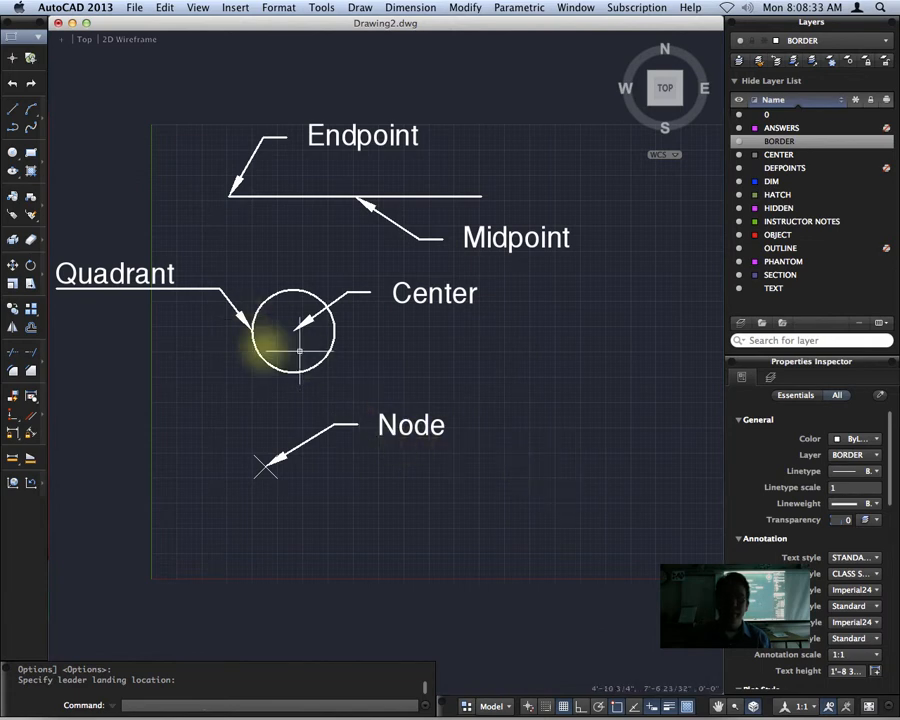
Draw a diagonal line rising to the right that crosses the horizontal line near its right end.
{"action": "right_click", "coordinate": [617, 708]}
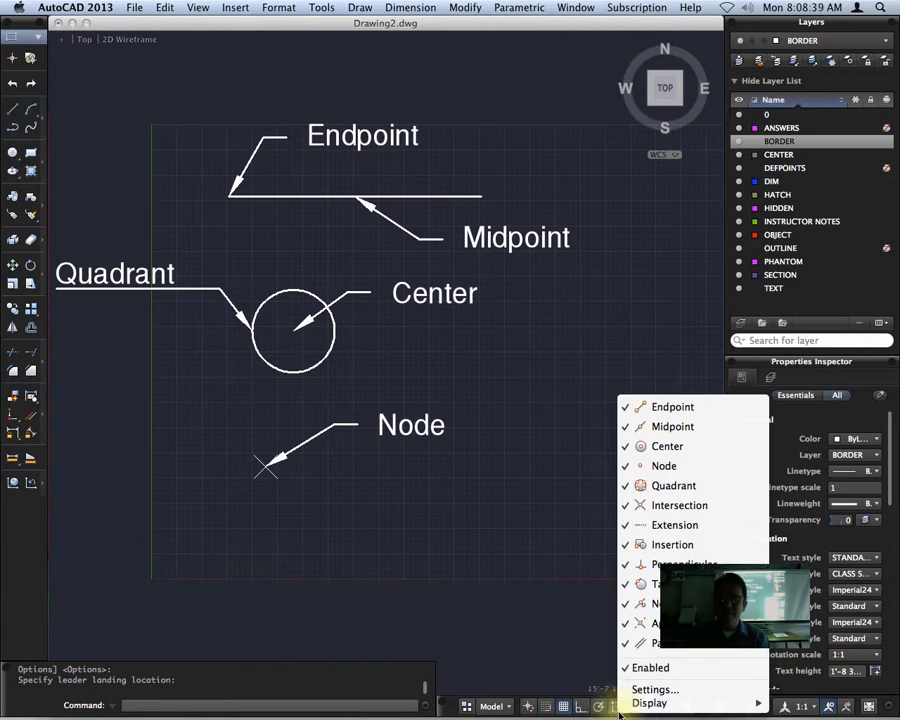
{"action": "left_click", "coordinate": [619, 714]}
{"action": "left_click", "coordinate": [13, 109]}
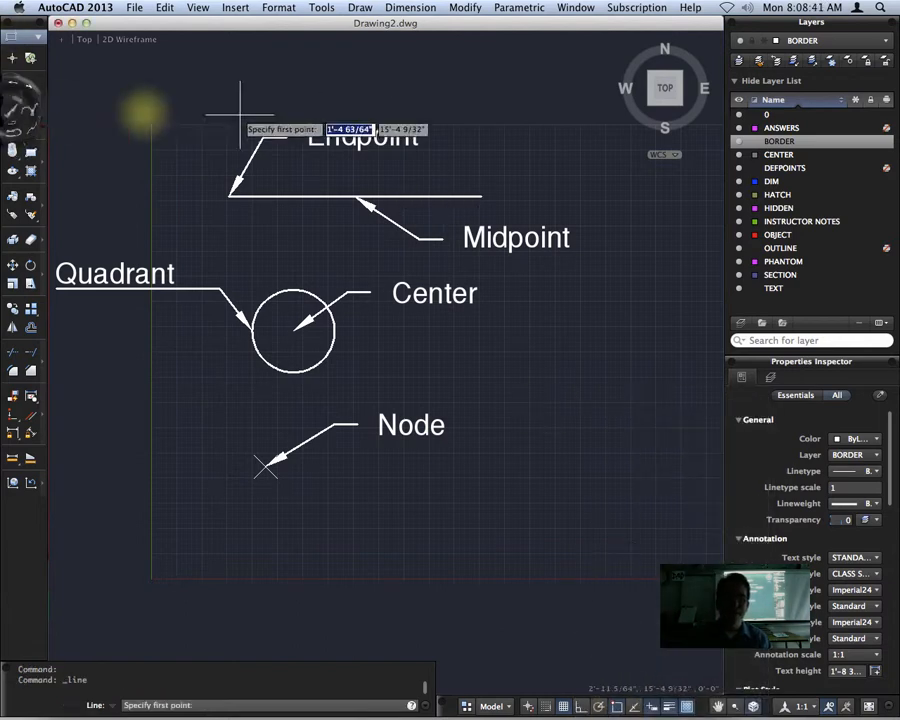
{"action": "left_click", "coordinate": [430, 206]}
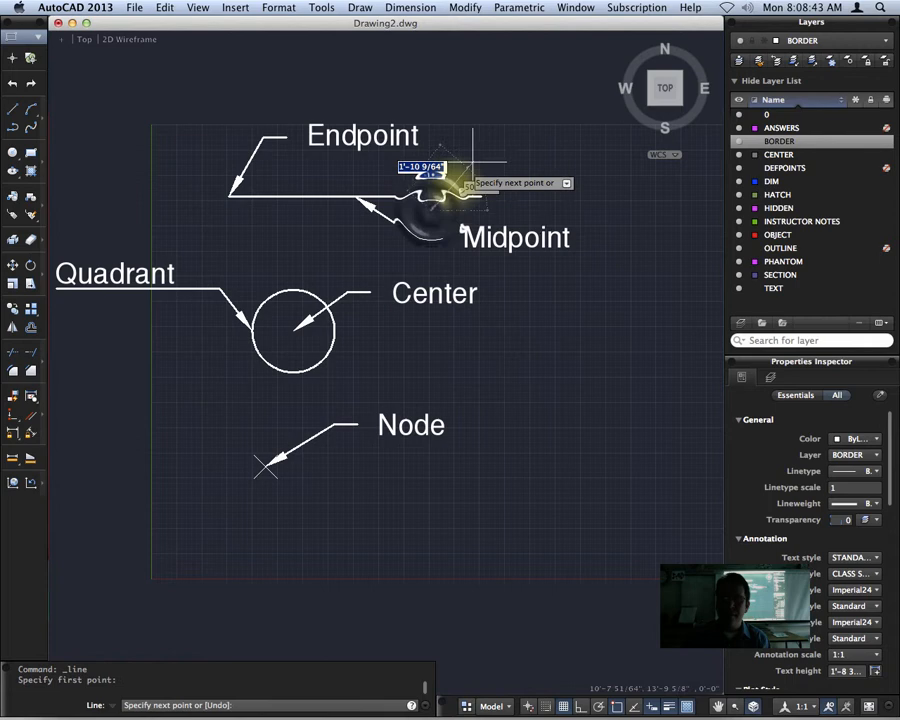
{"action": "left_click", "coordinate": [543, 107]}
{"action": "key", "text": "Return"}
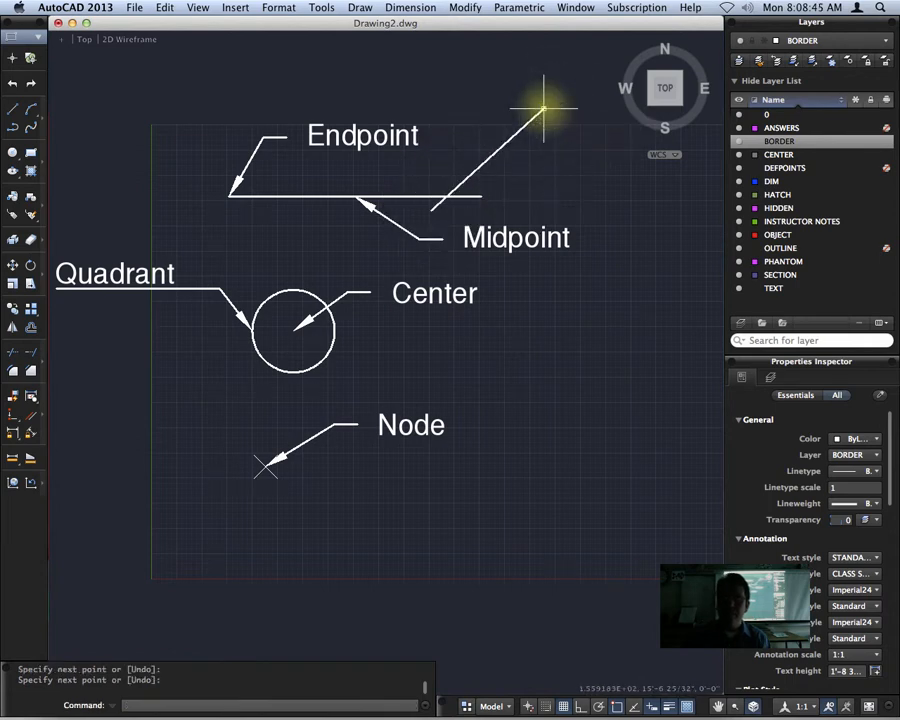
{"action": "type", "text": "mi"}
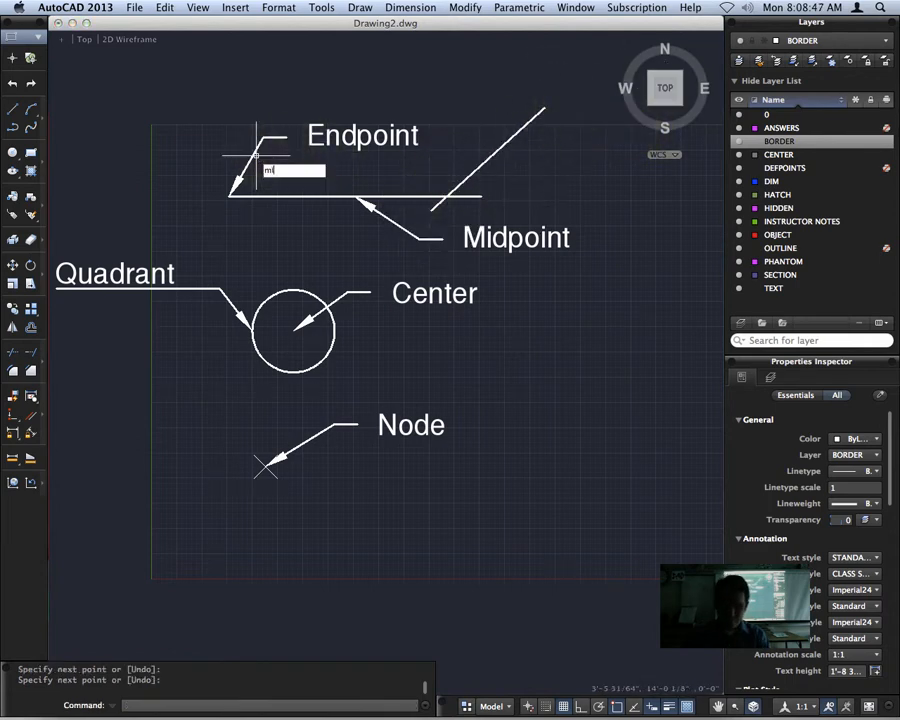
{"action": "type", "text": "dader"}
{"action": "key", "text": "Return"}
{"action": "key", "text": "Escape"}
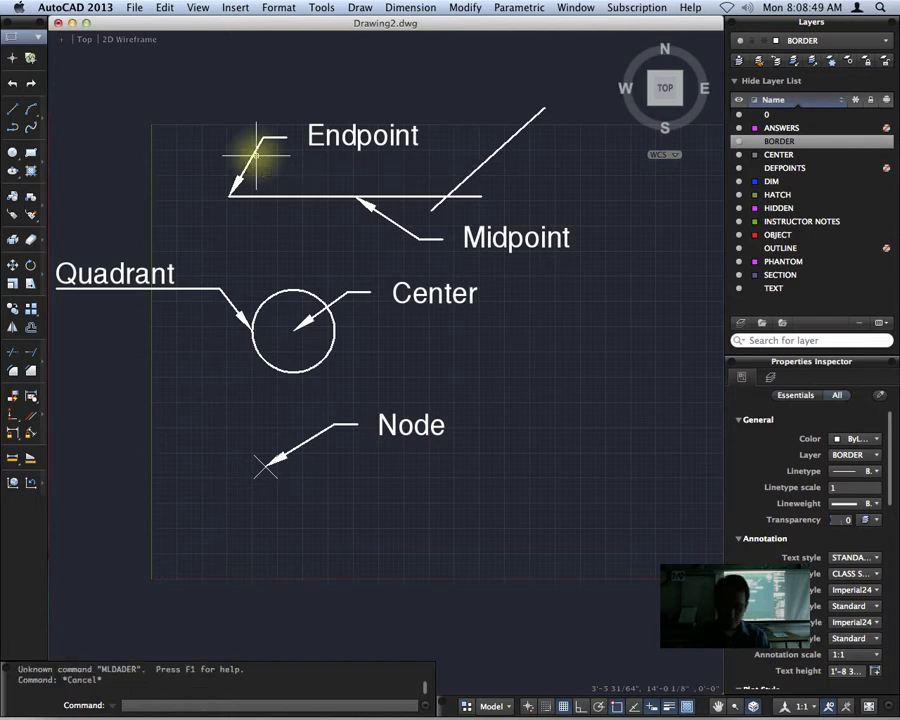
Add a multileader labelled "Intersection" with its arrow where the diagonal crosses the horizontal line and its landing to the right.
{"action": "type", "text": "mld"}
{"action": "key", "text": "BackSpace"}
{"action": "type", "text": "eader"}
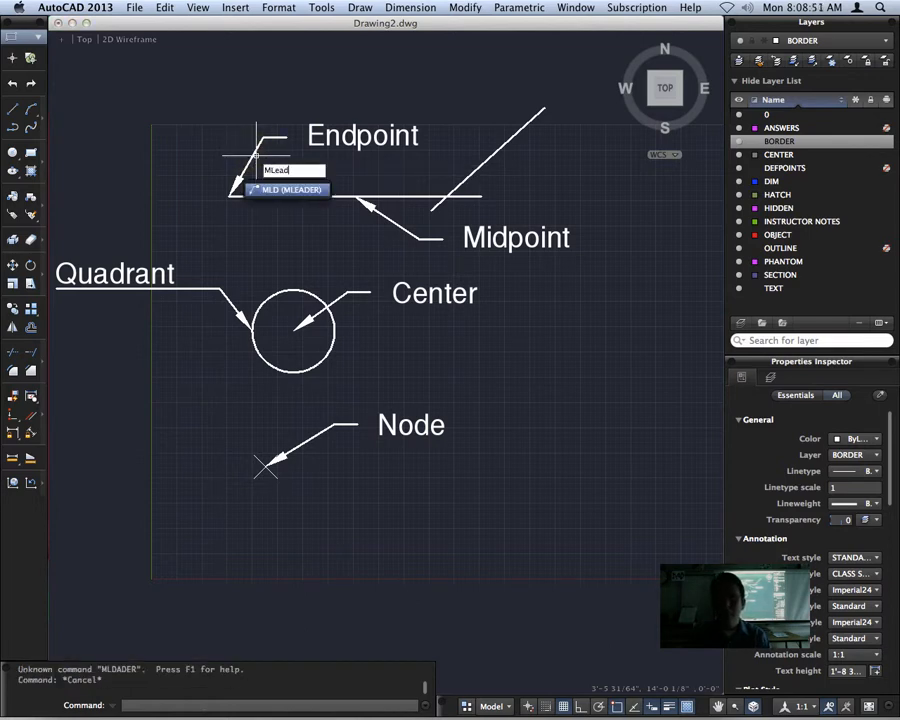
{"action": "key", "text": "Return"}
{"action": "left_click", "coordinate": [452, 195]}
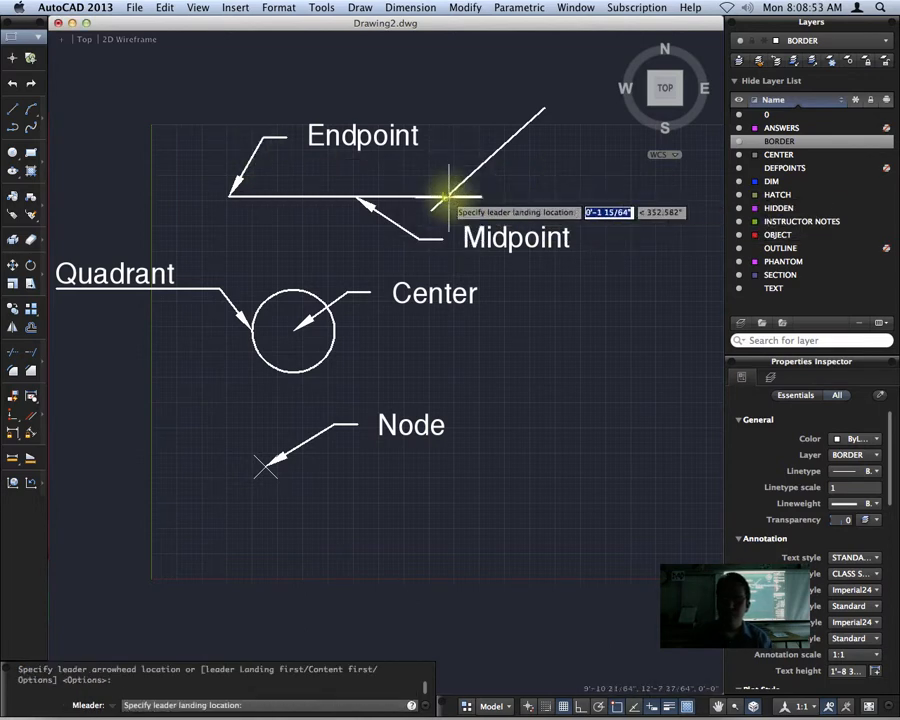
{"action": "left_click", "coordinate": [540, 172]}
{"action": "type", "text": "Intersection"}
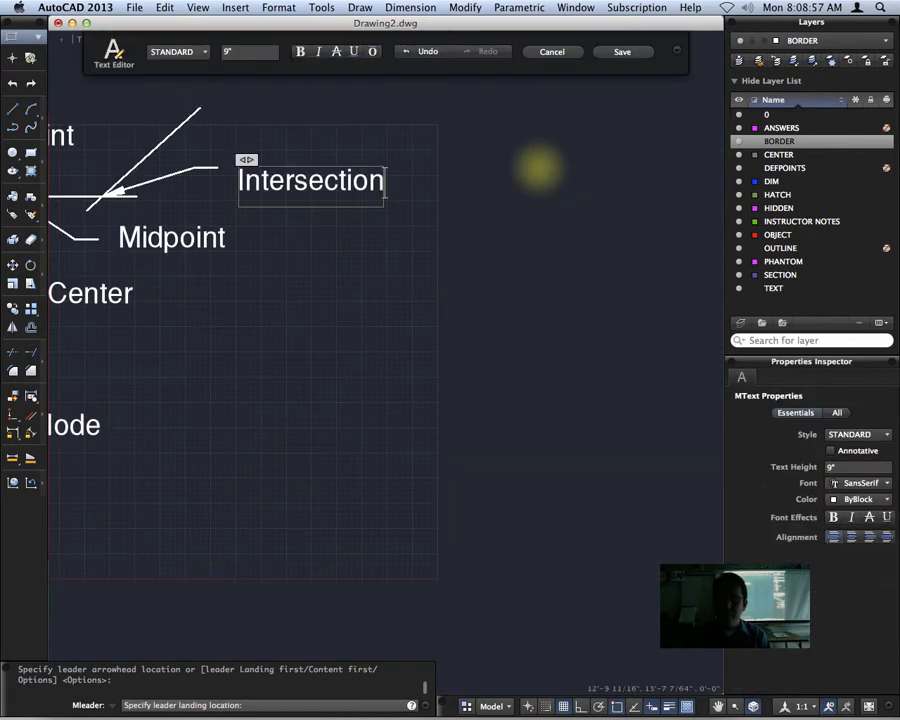
{"action": "left_click", "coordinate": [617, 53]}
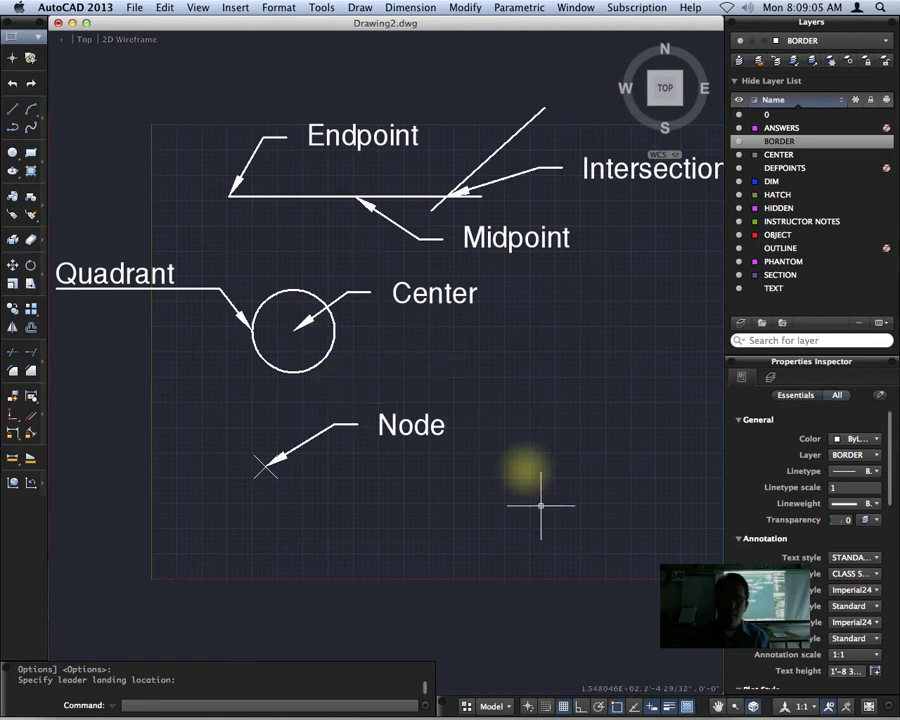
Draw a short separate line beyond the diagonal line's upper end, following its extension and leaving a small gap.
{"action": "right_click", "coordinate": [607, 714]}
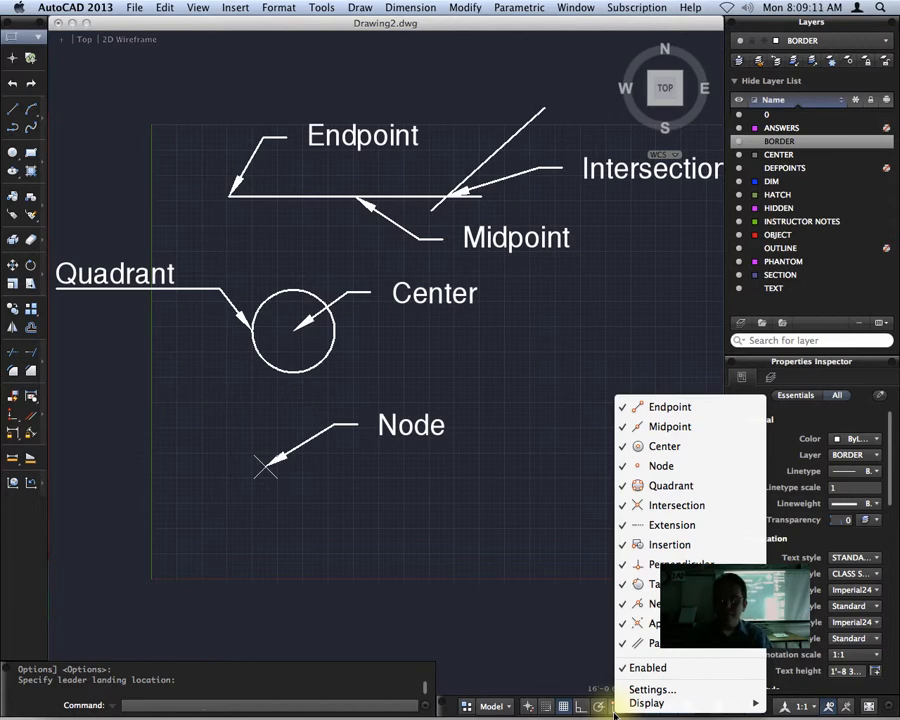
{"action": "left_click", "coordinate": [606, 262]}
{"action": "mouse_move", "coordinate": [611, 265]}
{"action": "middle_mouse_down"}
{"action": "mouse_move", "coordinate": [523, 395]}
{"action": "mouse_move", "coordinate": [478, 417]}
{"action": "middle_mouse_up"}
{"action": "left_click", "coordinate": [12, 109]}
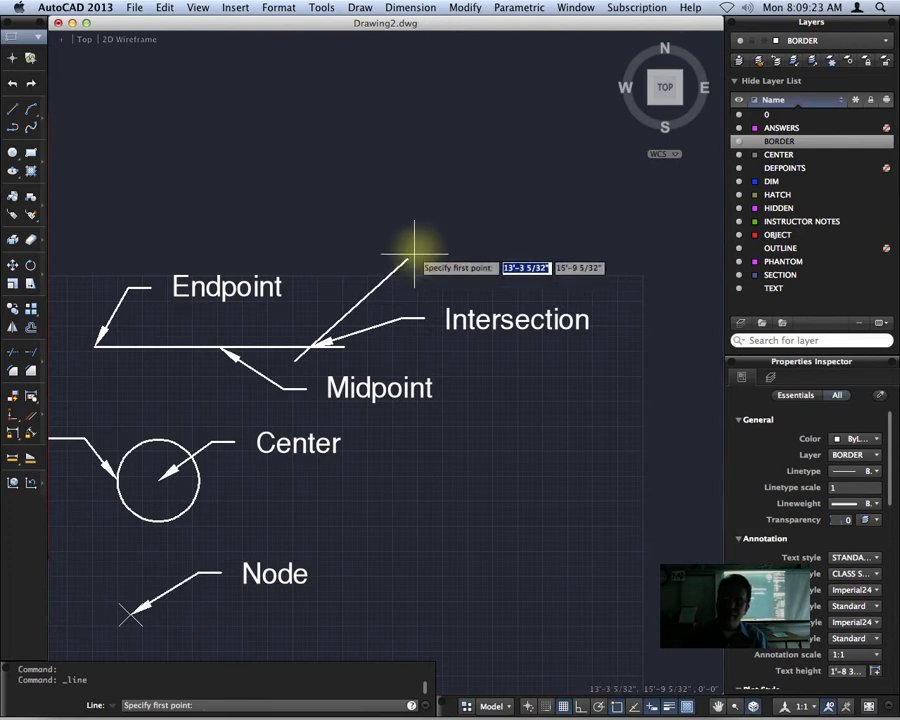
{"action": "left_click", "coordinate": [455, 220]}
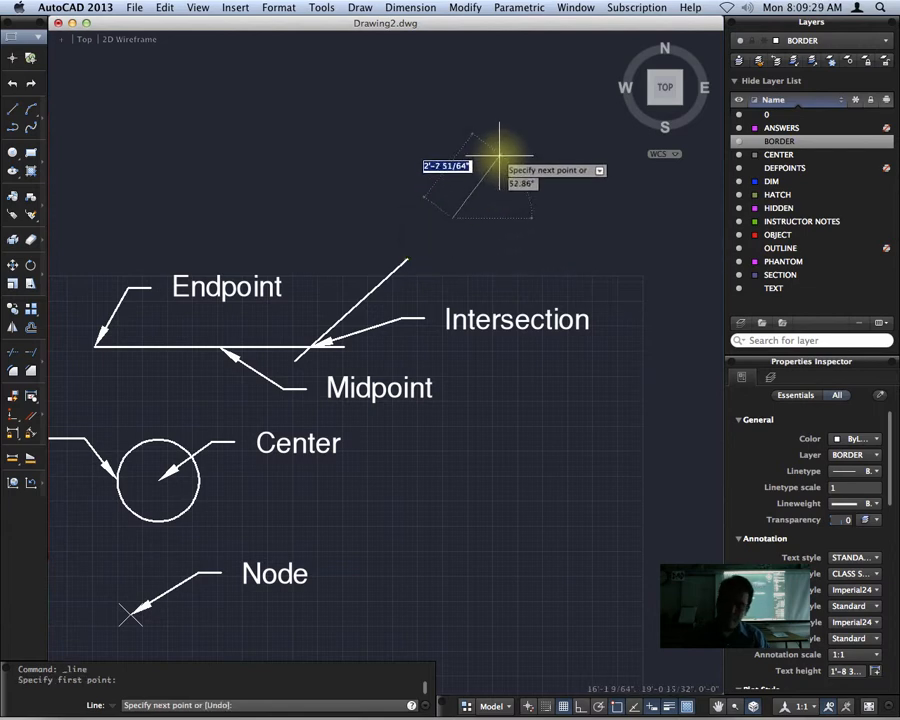
{"action": "key", "text": "F8"}
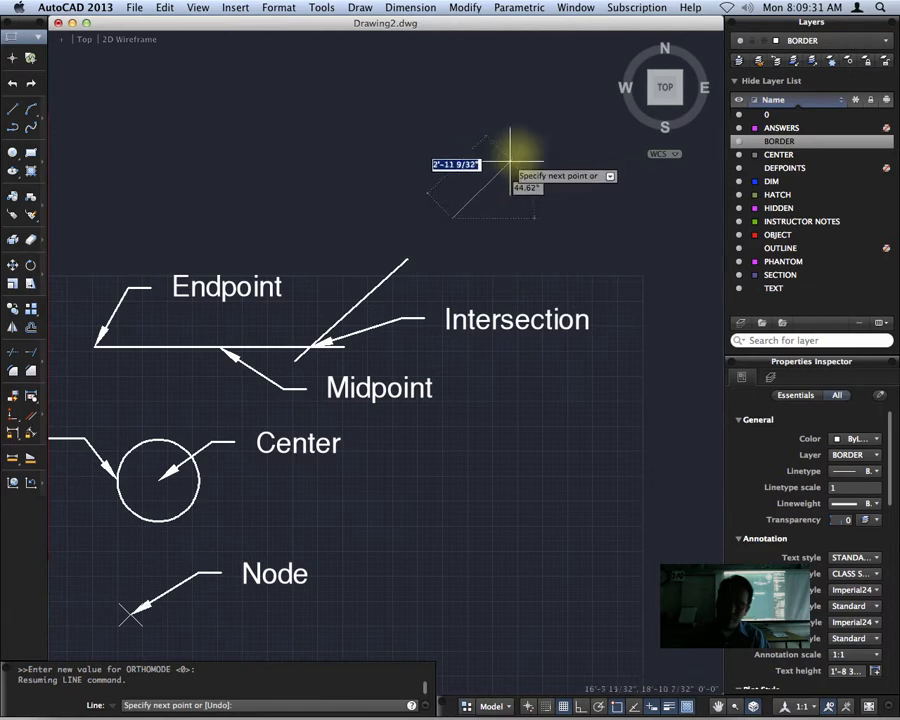
{"action": "left_click", "coordinate": [427, 243]}
{"action": "key", "text": "Return"}
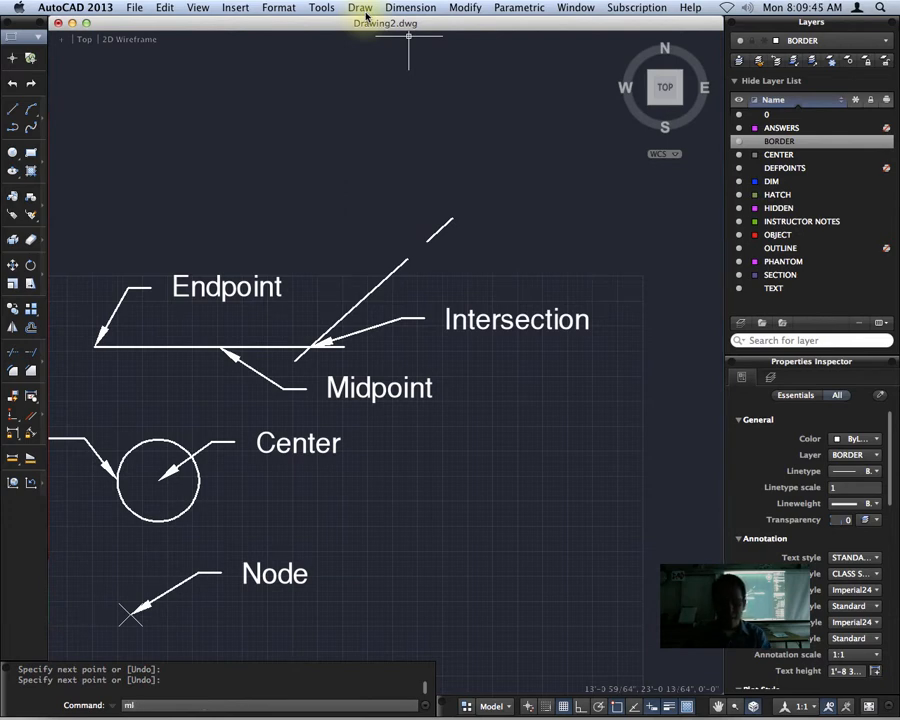
Add a multileader labelled "Extension" with its arrow on the upper end of the short line and its landing to the right.
{"action": "key", "text": "Return"}
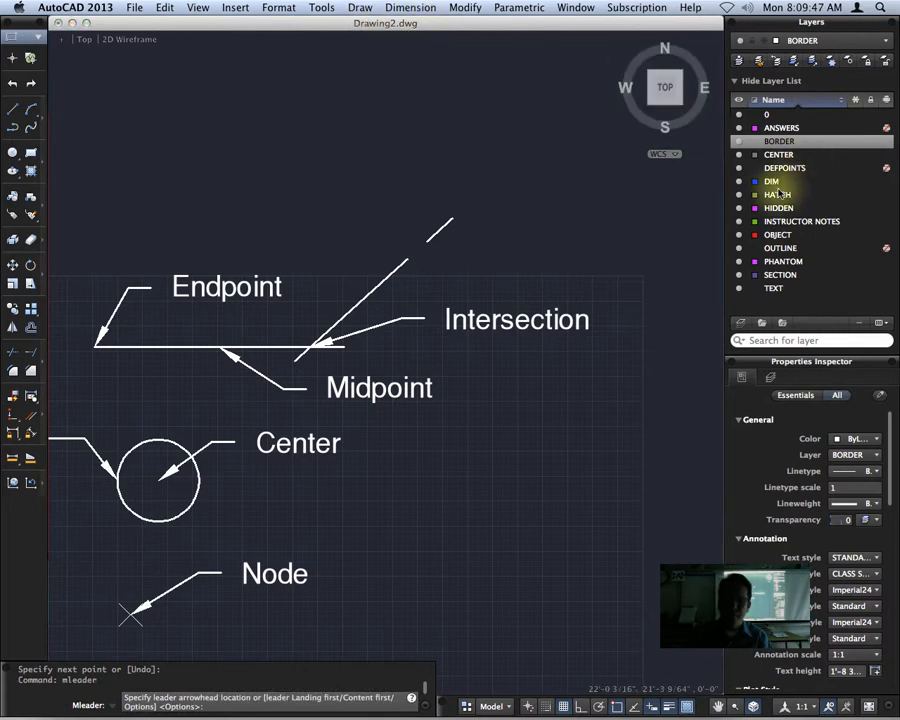
{"action": "left_click", "coordinate": [440, 224]}
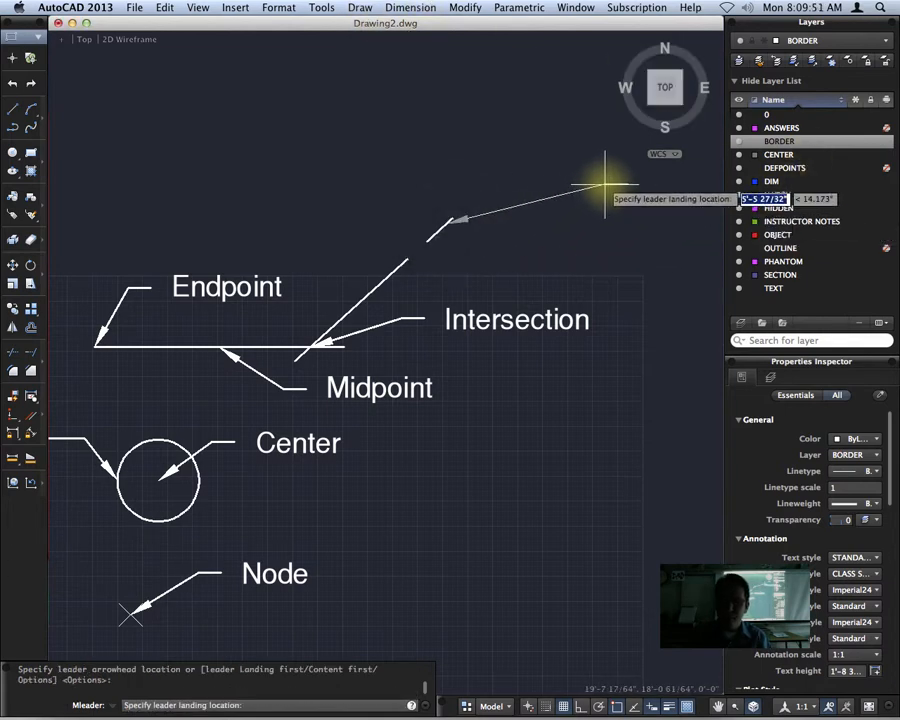
{"action": "left_click", "coordinate": [546, 205]}
{"action": "type", "text": "Extension"}
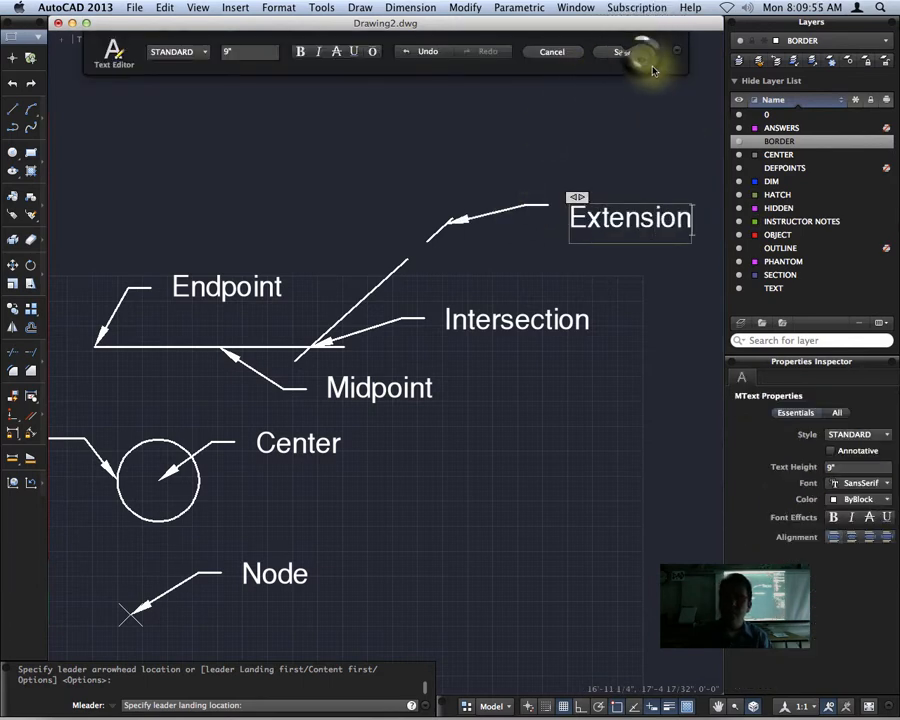
{"action": "left_click", "coordinate": [630, 52]}
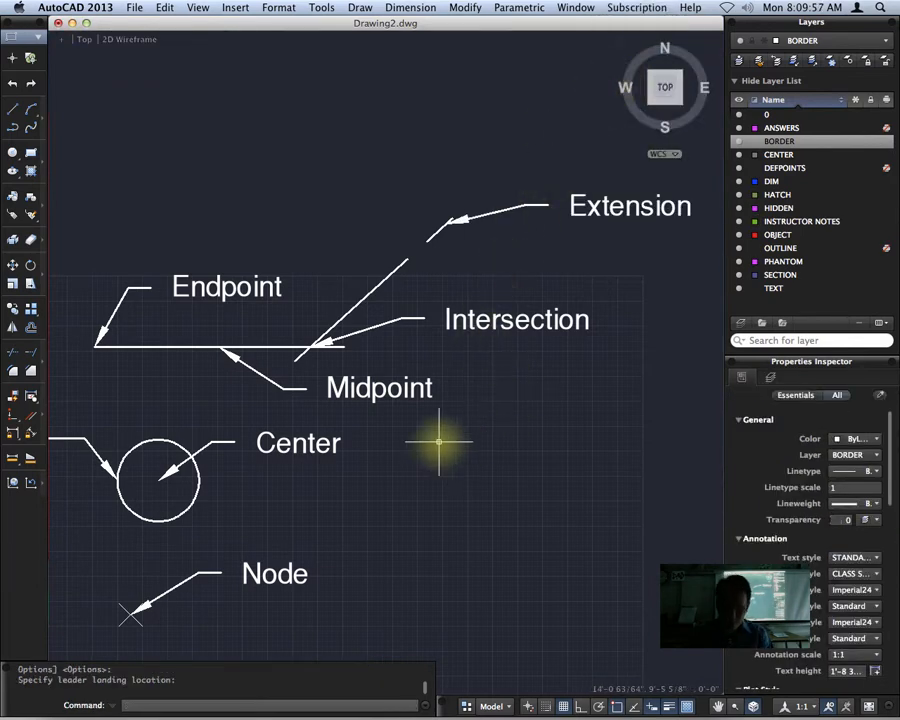
{"action": "right_click", "coordinate": [617, 708]}
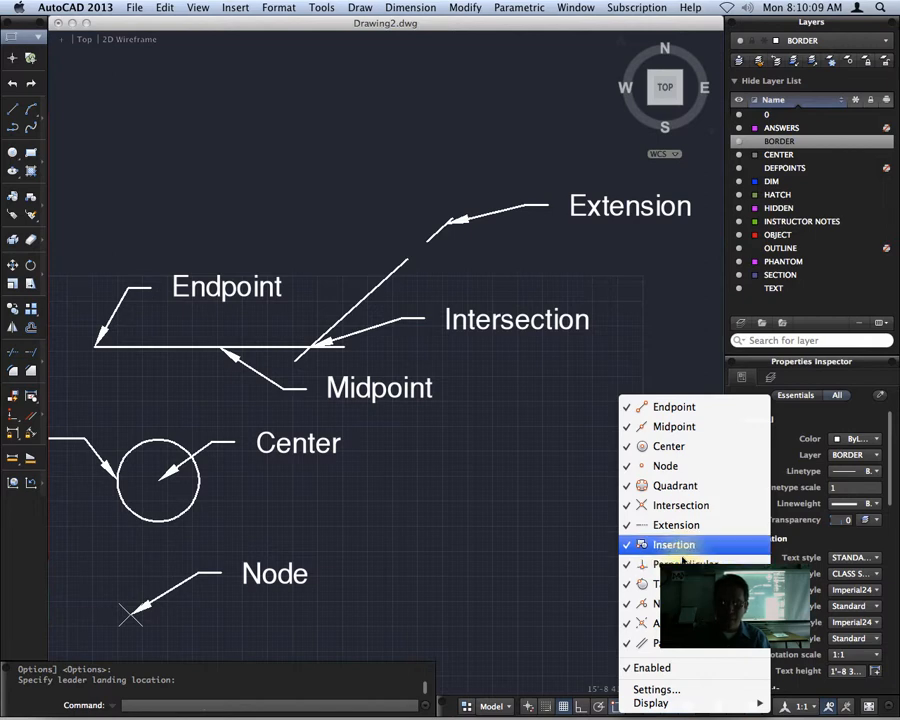
{"action": "left_click", "coordinate": [10, 115]}
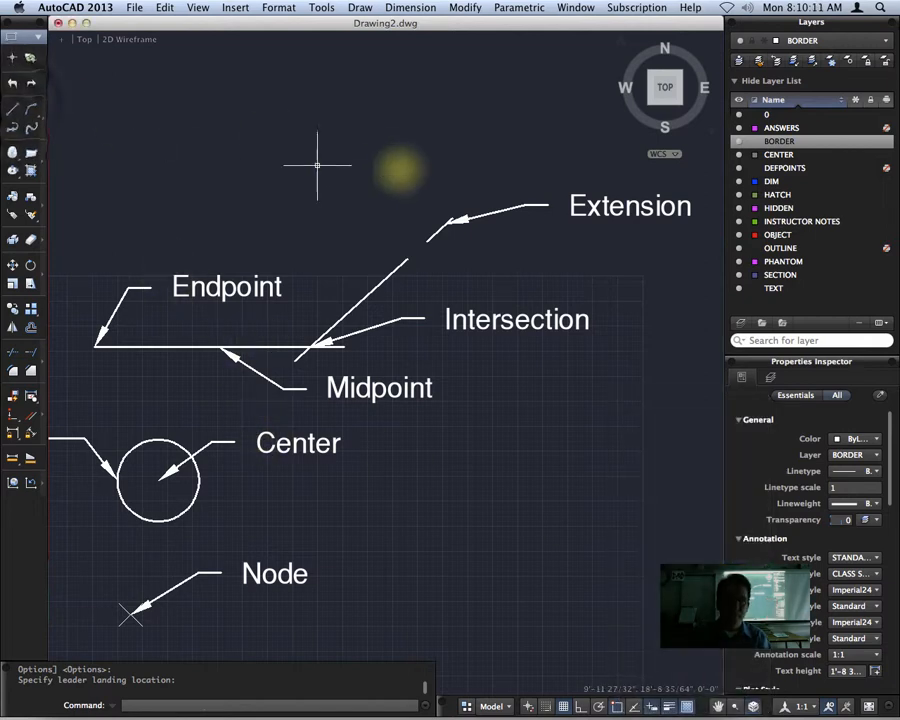
{"action": "left_click", "coordinate": [14, 110]}
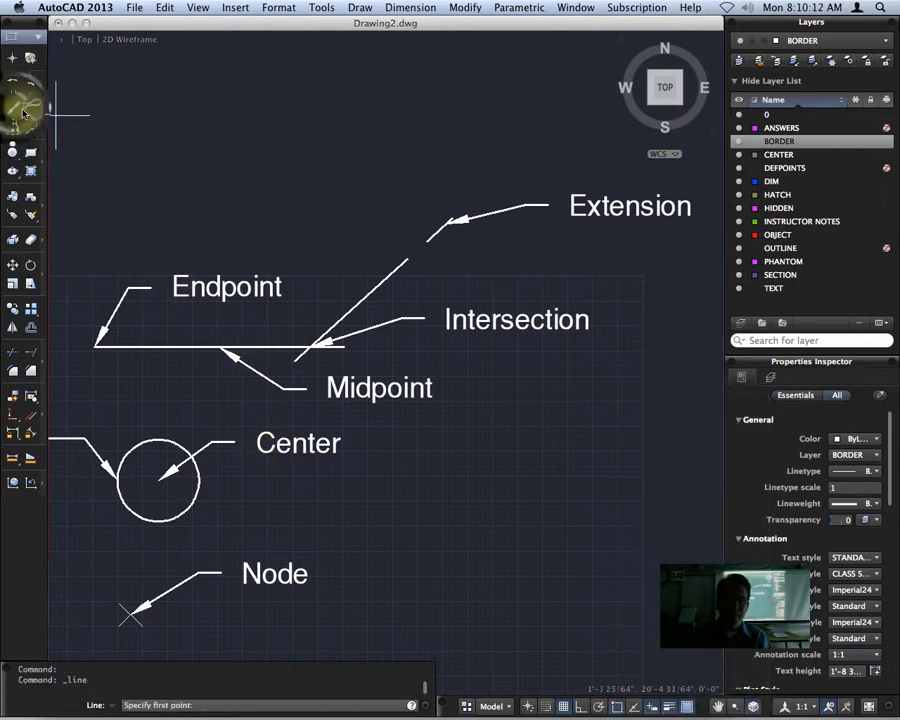
{"action": "left_click", "coordinate": [400, 262]}
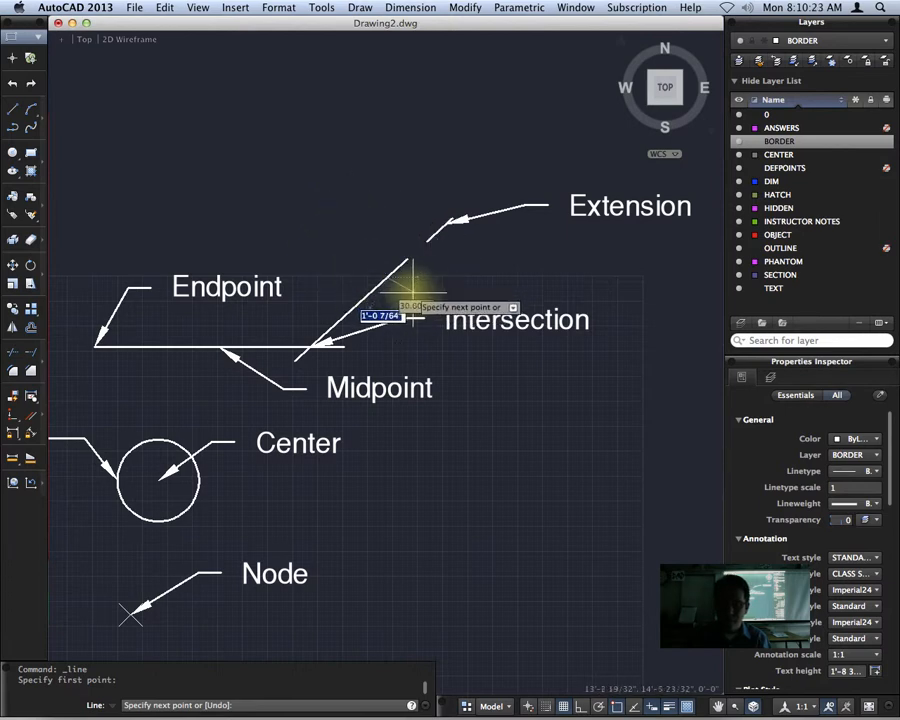
{"action": "key", "text": "Escape"}
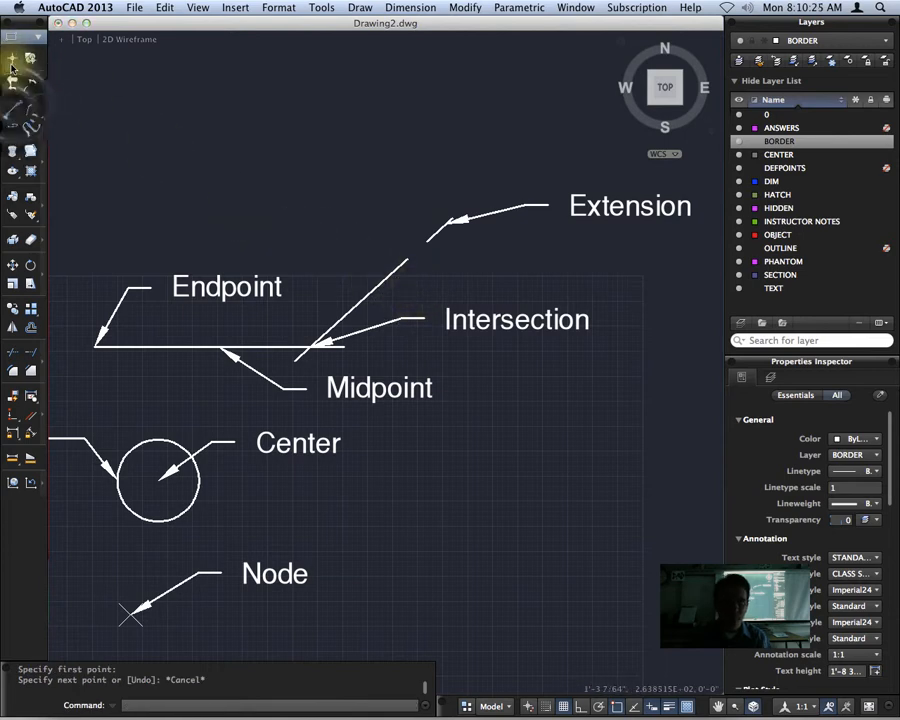
Draw a line from open space above the diagonal line down to it, meeting it perpendicularly above the intersection point.
{"action": "left_click", "coordinate": [13, 108]}
{"action": "left_click", "coordinate": [304, 230]}
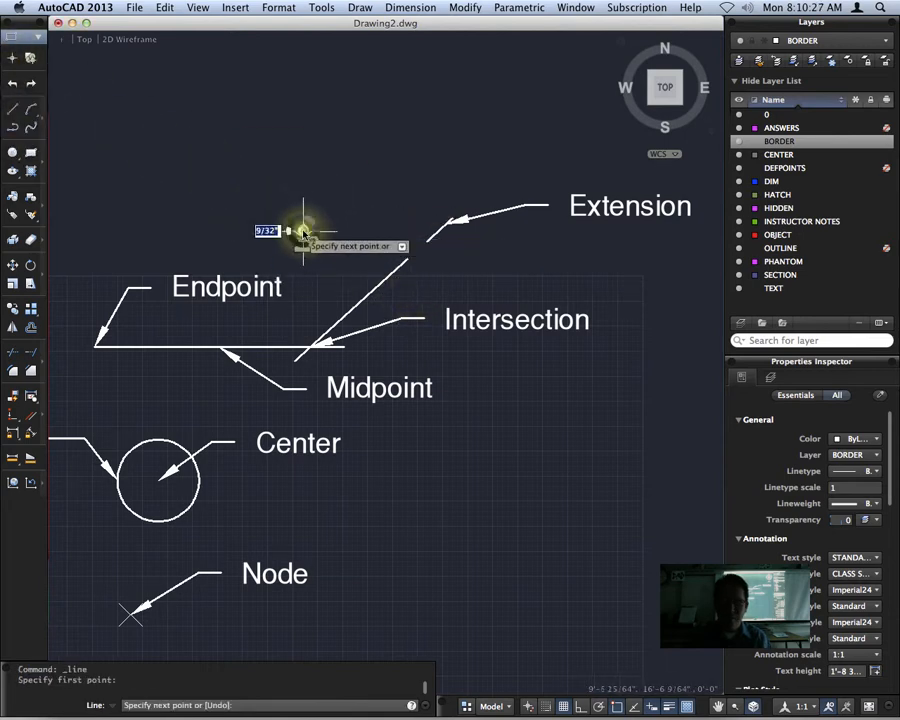
{"action": "left_click", "coordinate": [365, 294]}
{"action": "key", "text": "Return"}
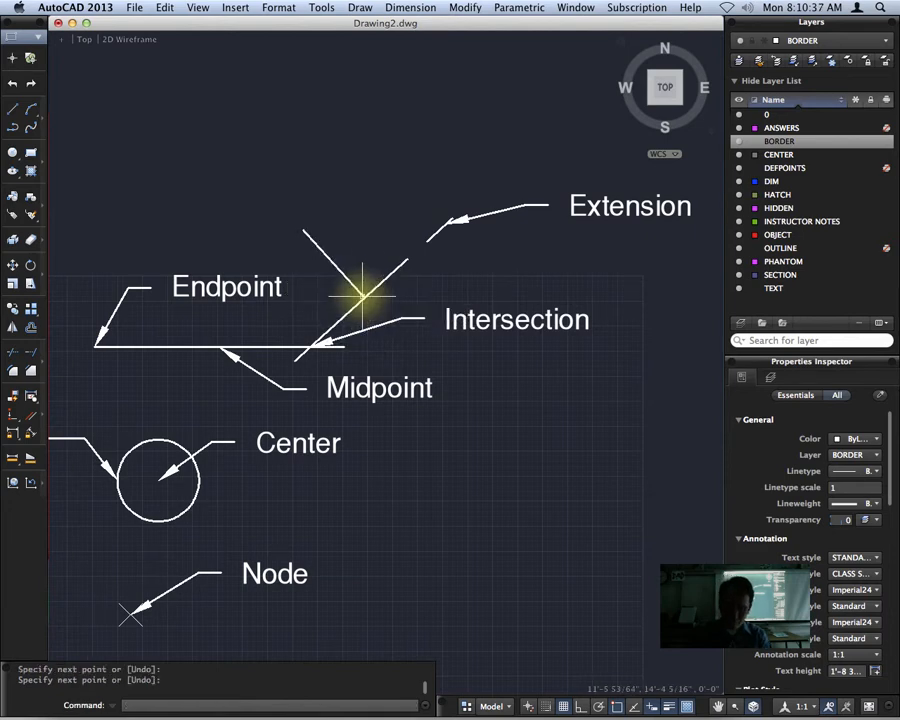
Add a multileader labelled "Perpendicular" with its arrow where the new line meets the diagonal and its landing above and to the right.
{"action": "type", "text": "mlead"}
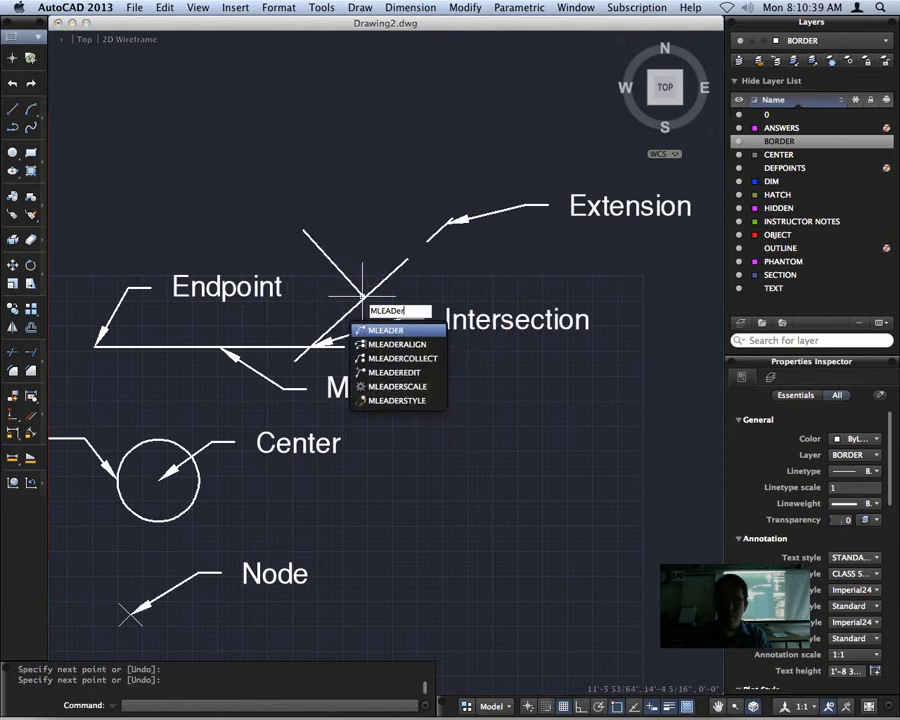
{"action": "key", "text": "Return"}
{"action": "left_click", "coordinate": [365, 295]}
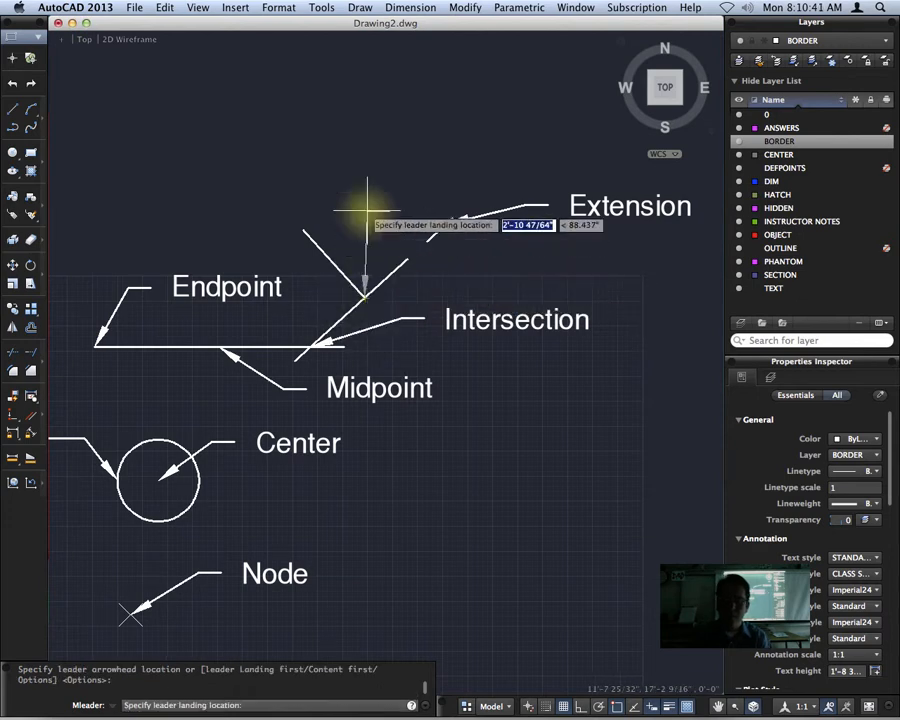
{"action": "left_click", "coordinate": [410, 168]}
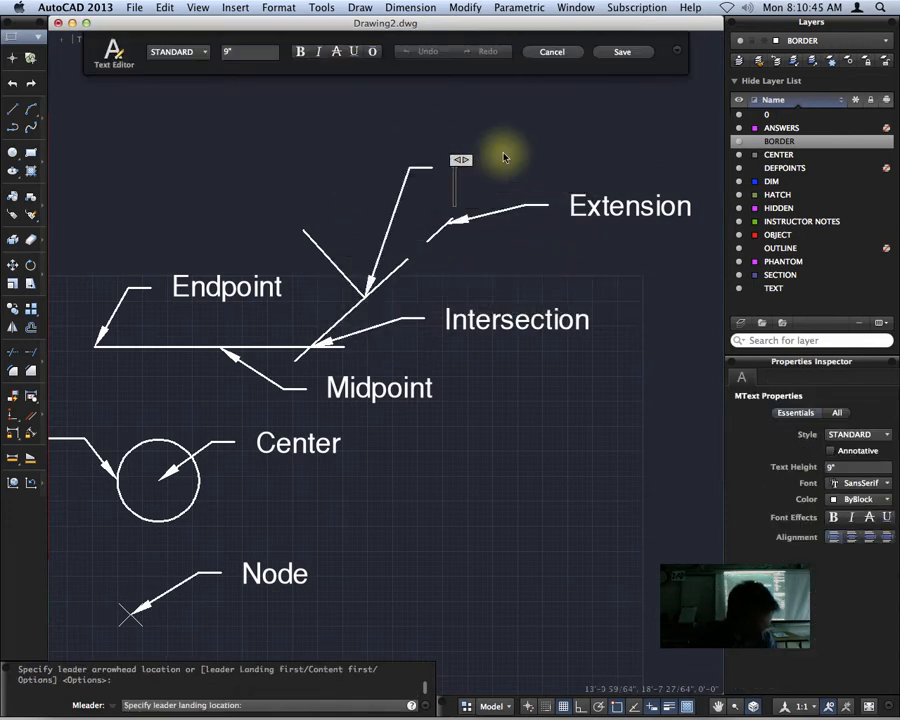
{"action": "type", "text": "P"}
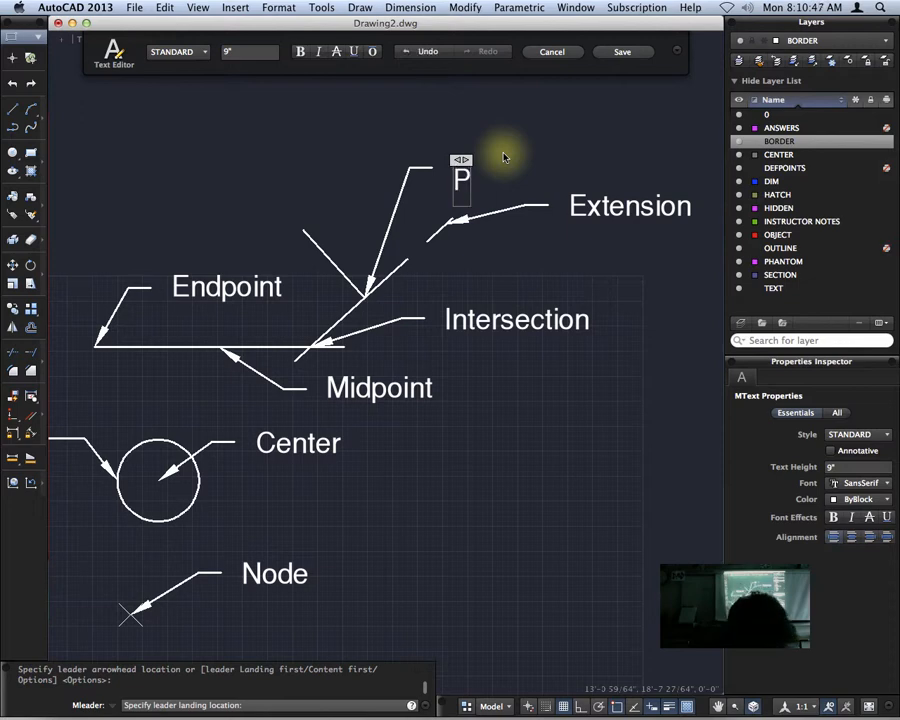
{"action": "type", "text": "erpendic"}
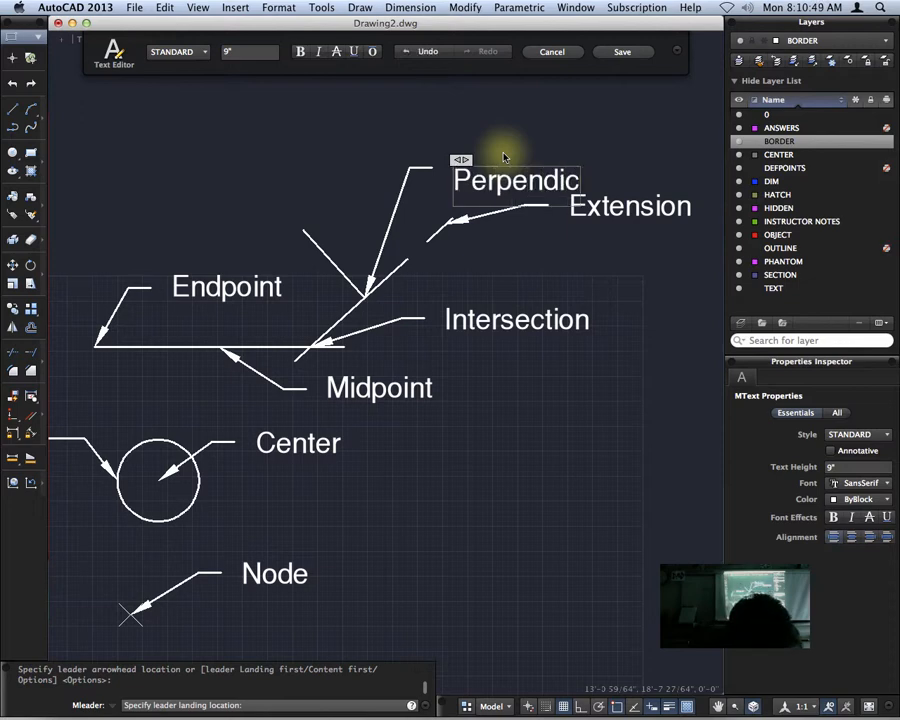
{"action": "type", "text": "ular"}
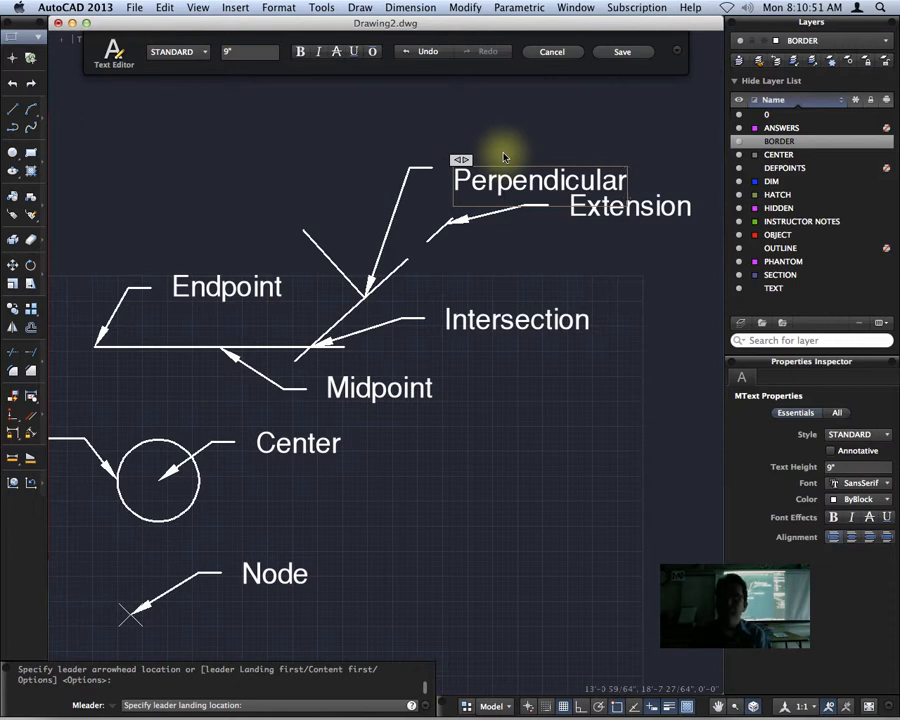
{"action": "key", "text": "Return"}
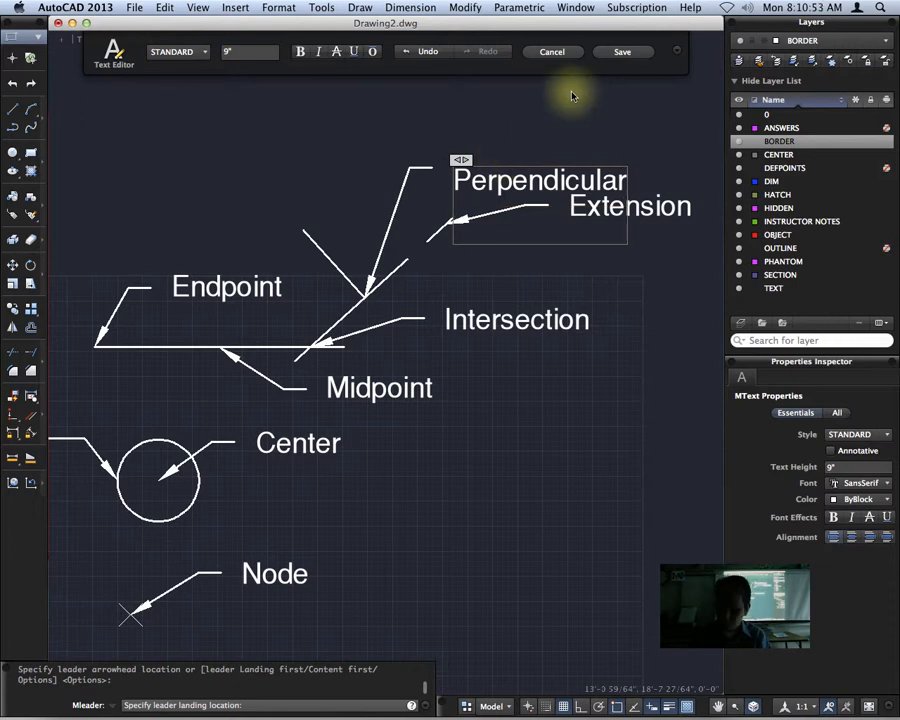
{"action": "left_click", "coordinate": [612, 50]}
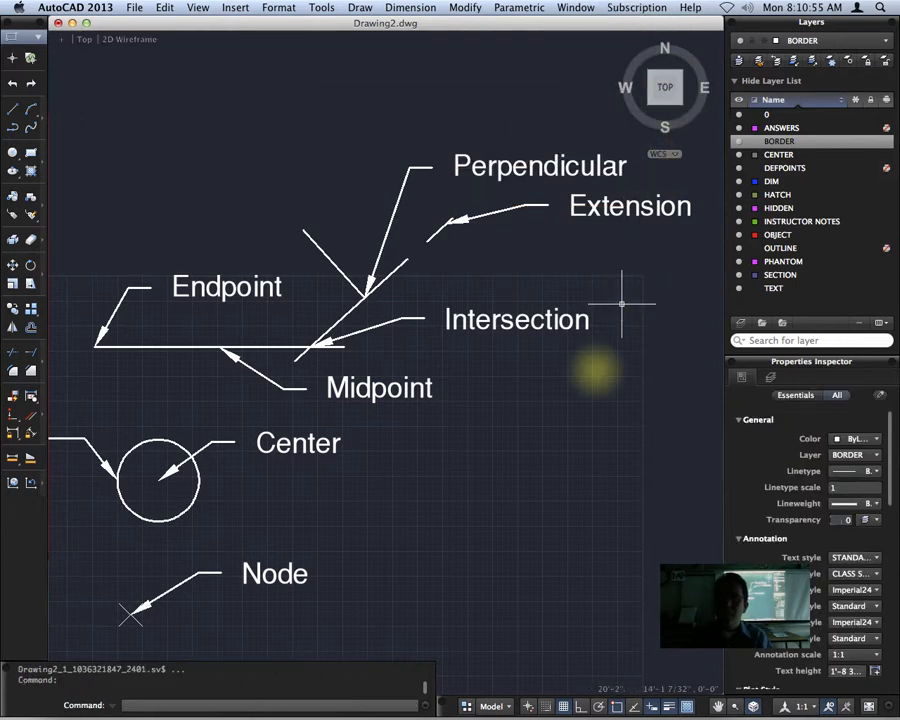
{"action": "key", "text": "Escape"}
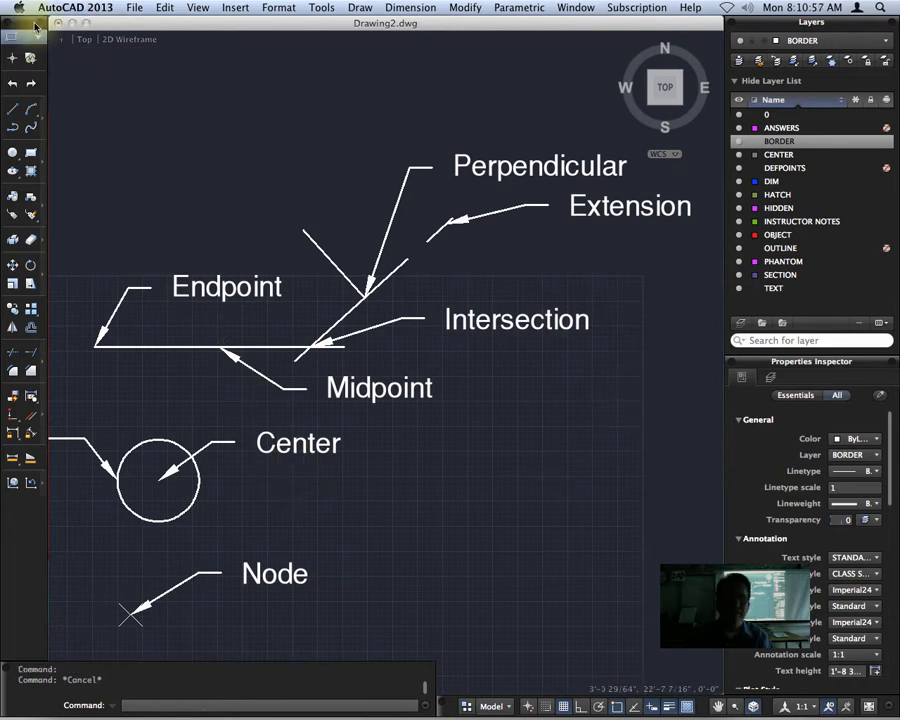
Clear all object snap modes in the drafting settings and enable only Tangent.
{"action": "right_click", "coordinate": [614, 709]}
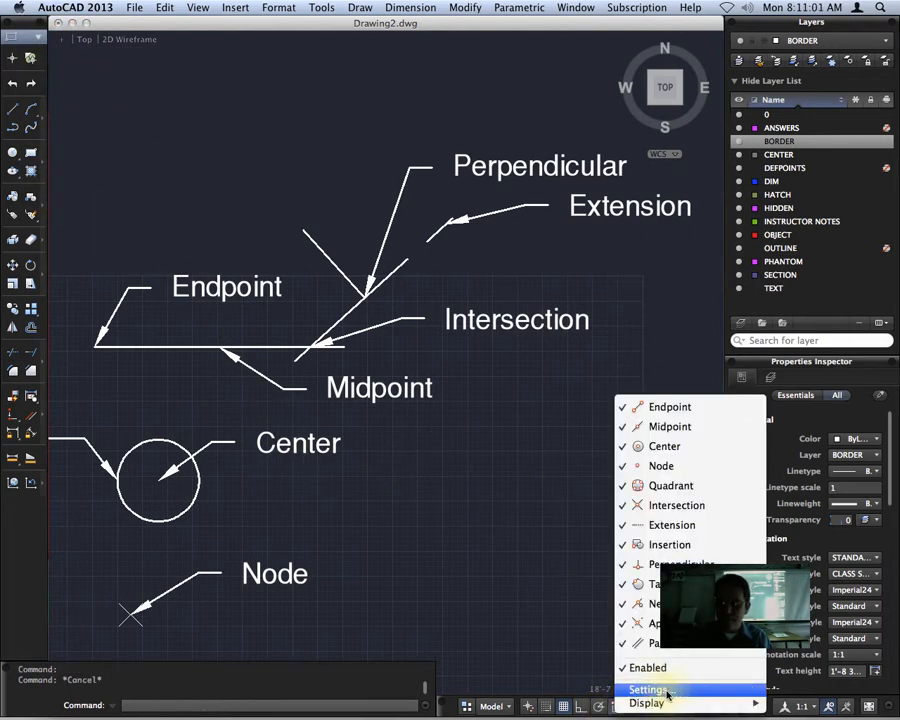
{"action": "left_click", "coordinate": [648, 690]}
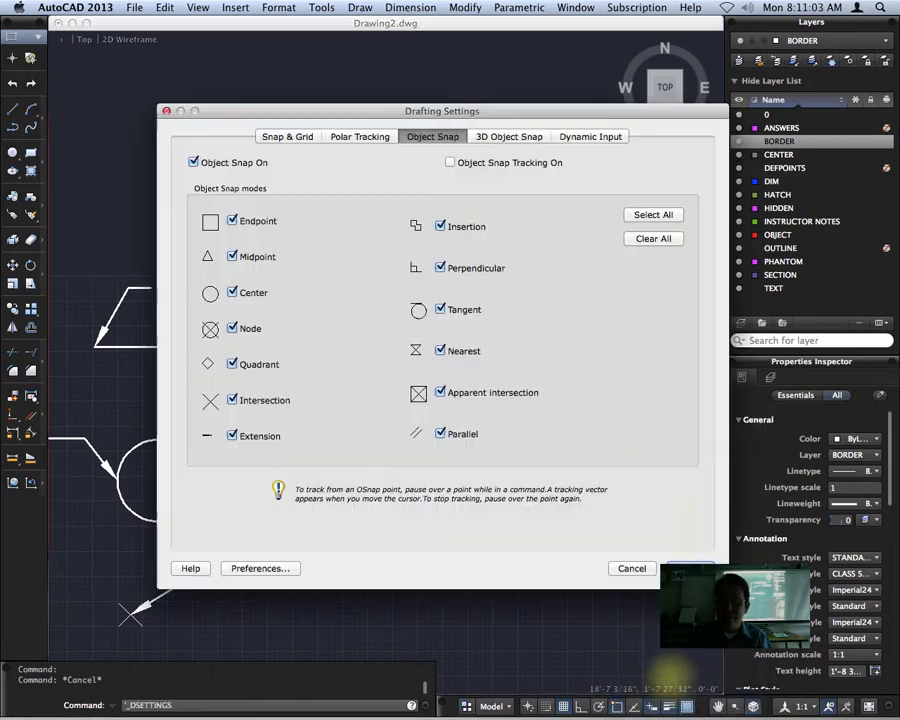
{"action": "left_click", "coordinate": [653, 238]}
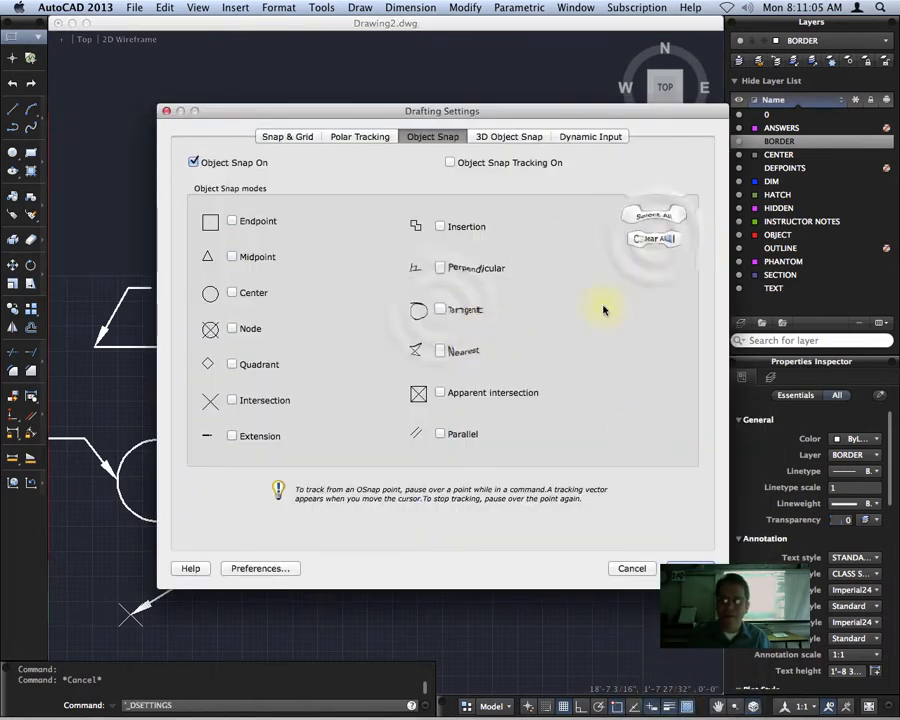
{"action": "left_click", "coordinate": [440, 310]}
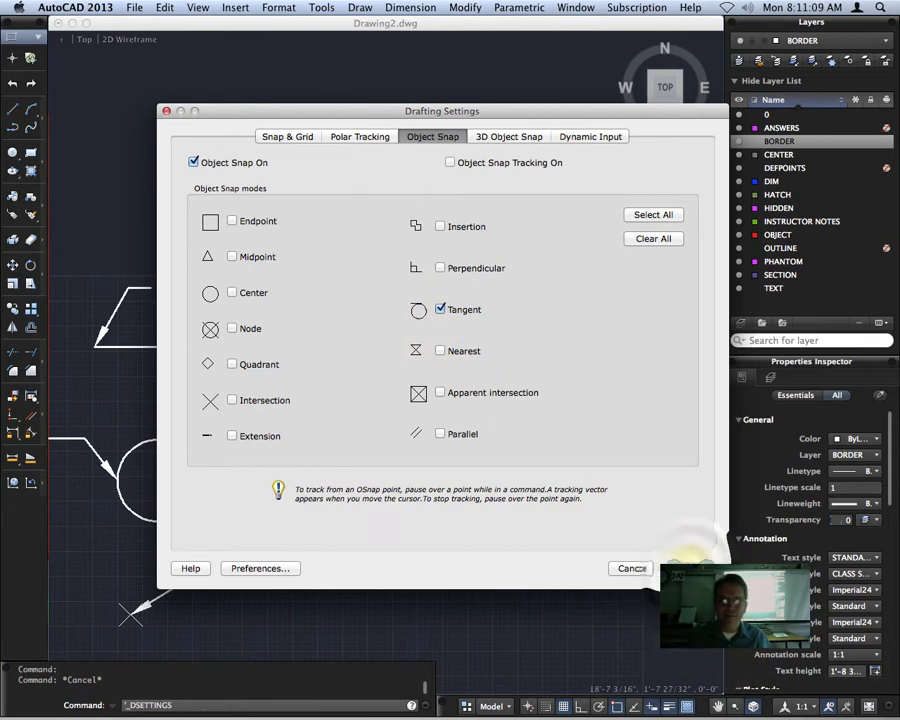
{"action": "left_click", "coordinate": [692, 566]}
Draw a line tangent to the circle's lower edge, rising to the right to a point below the "Center" label.
{"action": "left_click", "coordinate": [13, 110]}
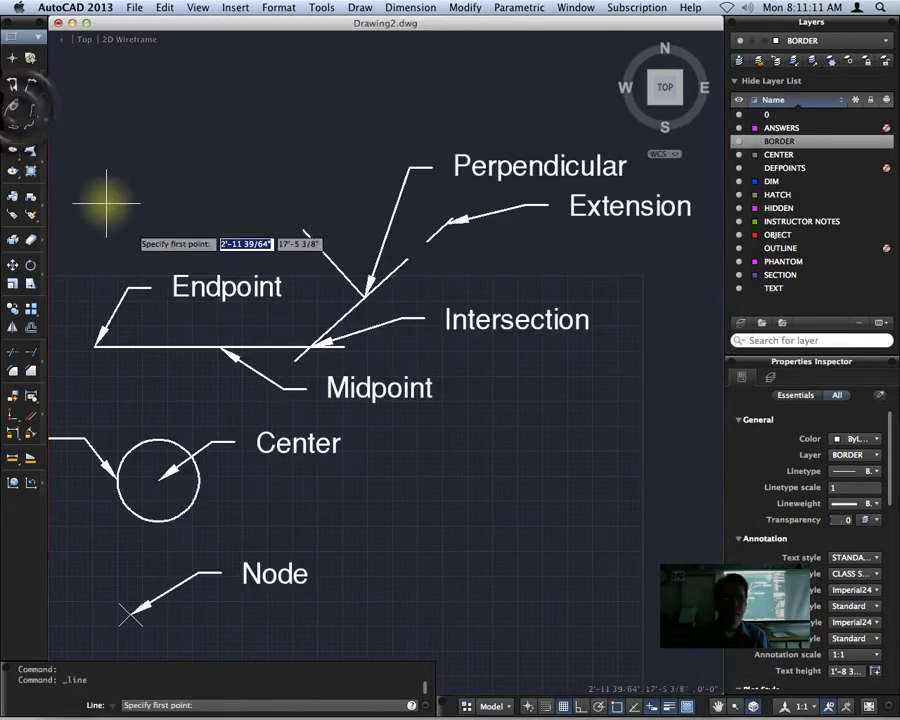
{"action": "left_click", "coordinate": [158, 524]}
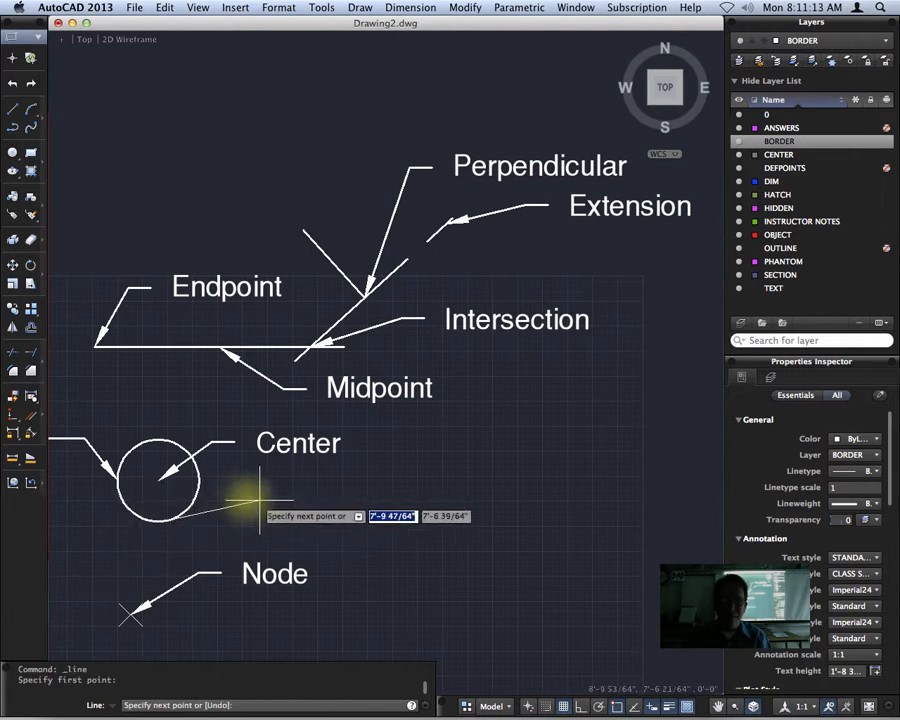
{"action": "left_click", "coordinate": [311, 486]}
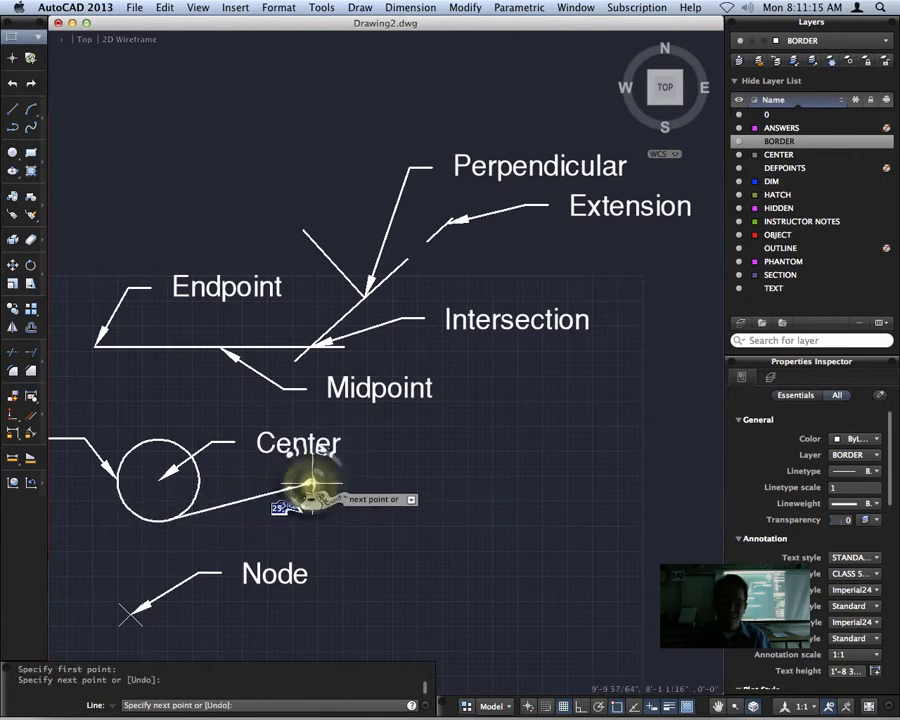
{"action": "key", "text": "Return"}
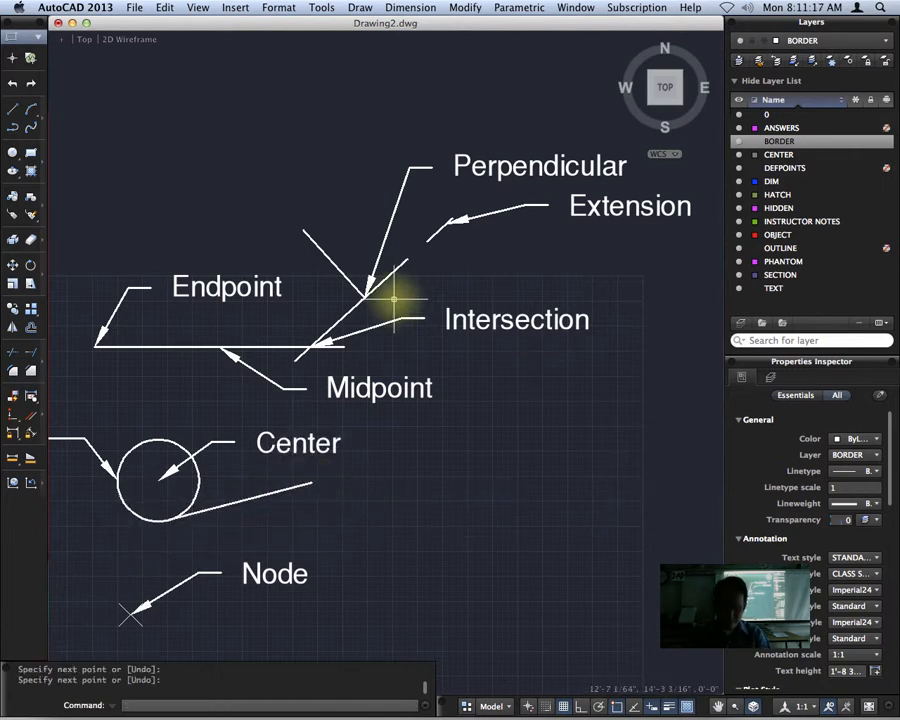
Add a multileader labelled "Tangent" with its arrow on the line's tangent point at the circle and its landing to the right.
{"action": "type", "text": "mlead"}
{"action": "key", "text": "Return"}
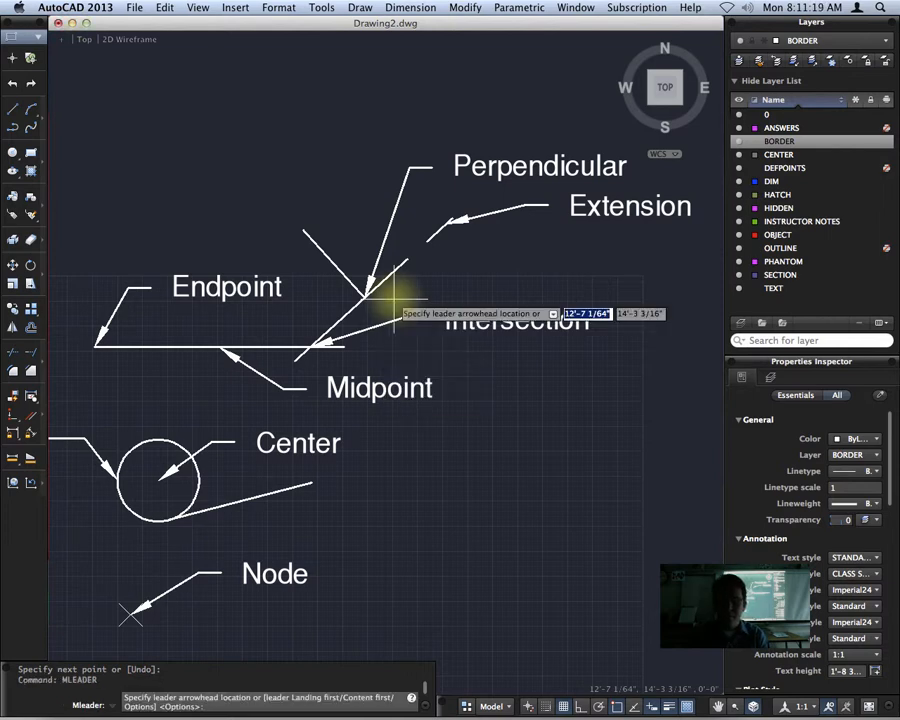
{"action": "left_click", "coordinate": [175, 518]}
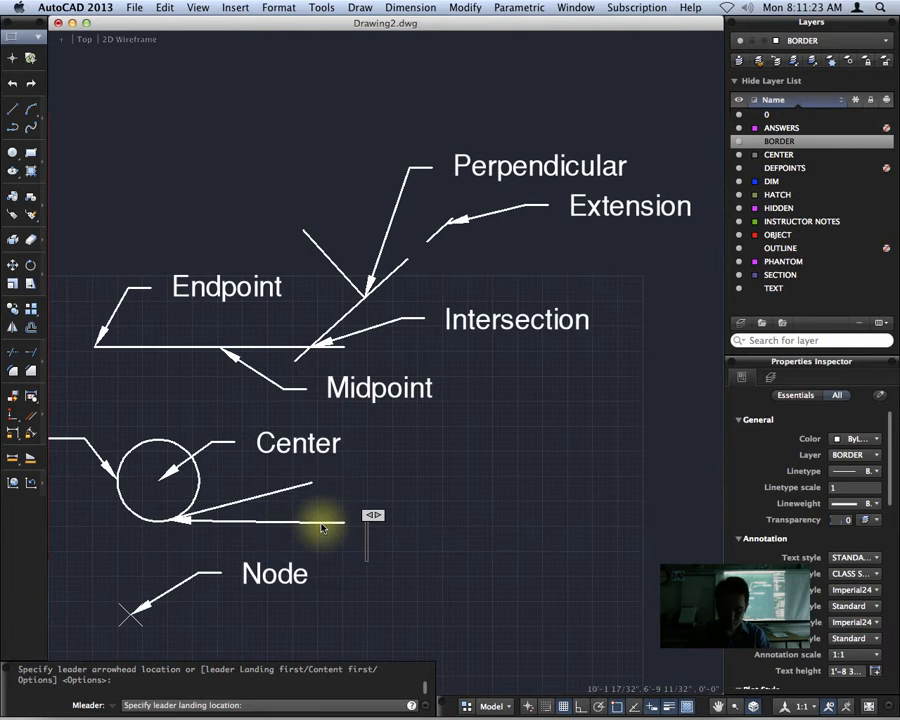
{"action": "left_click", "coordinate": [322, 527]}
{"action": "type", "text": "Tangent"}
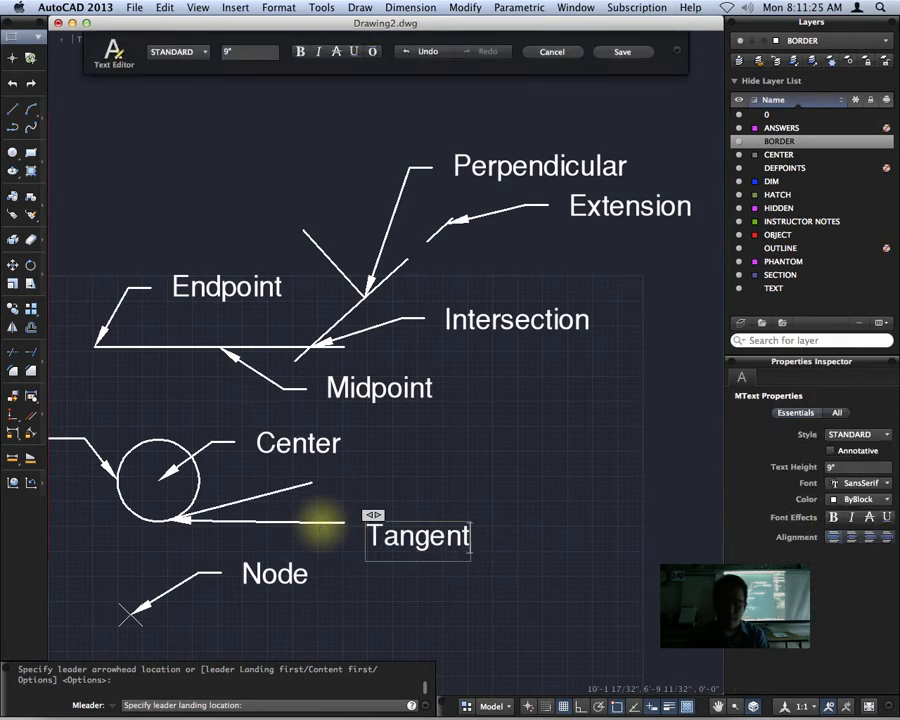
{"action": "left_click", "coordinate": [622, 51]}
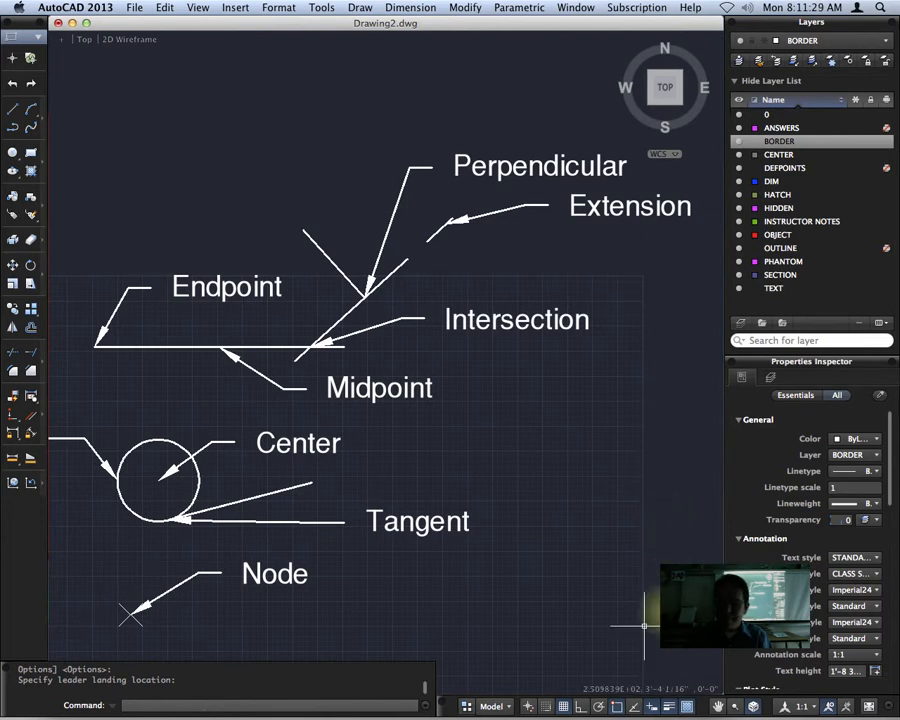
Enable all object snap modes again in the drafting settings.
{"action": "right_click", "coordinate": [620, 706]}
{"action": "left_click", "coordinate": [645, 692]}
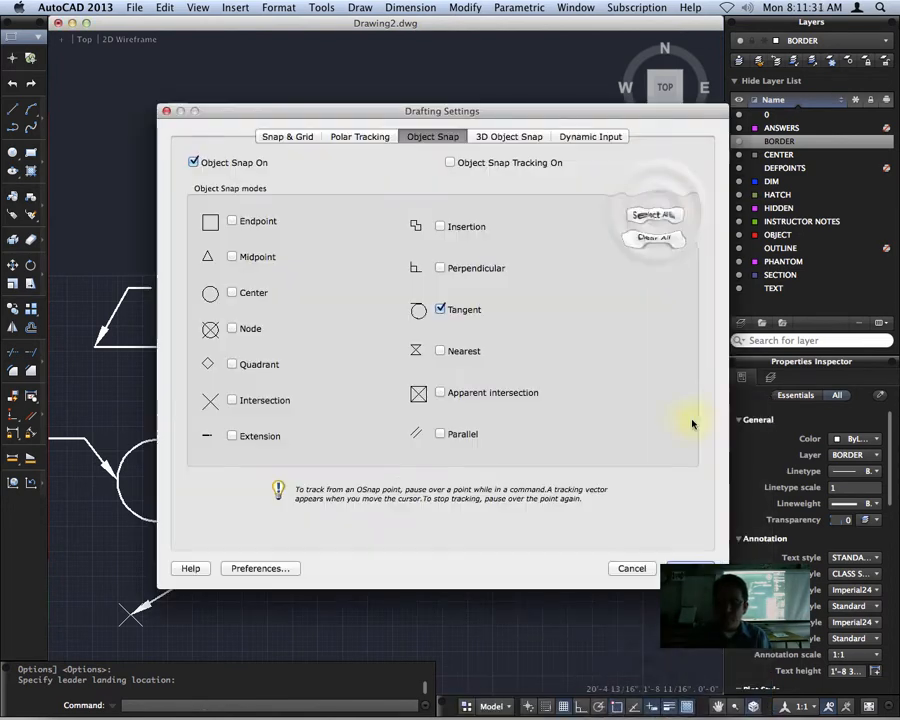
{"action": "left_click", "coordinate": [655, 216]}
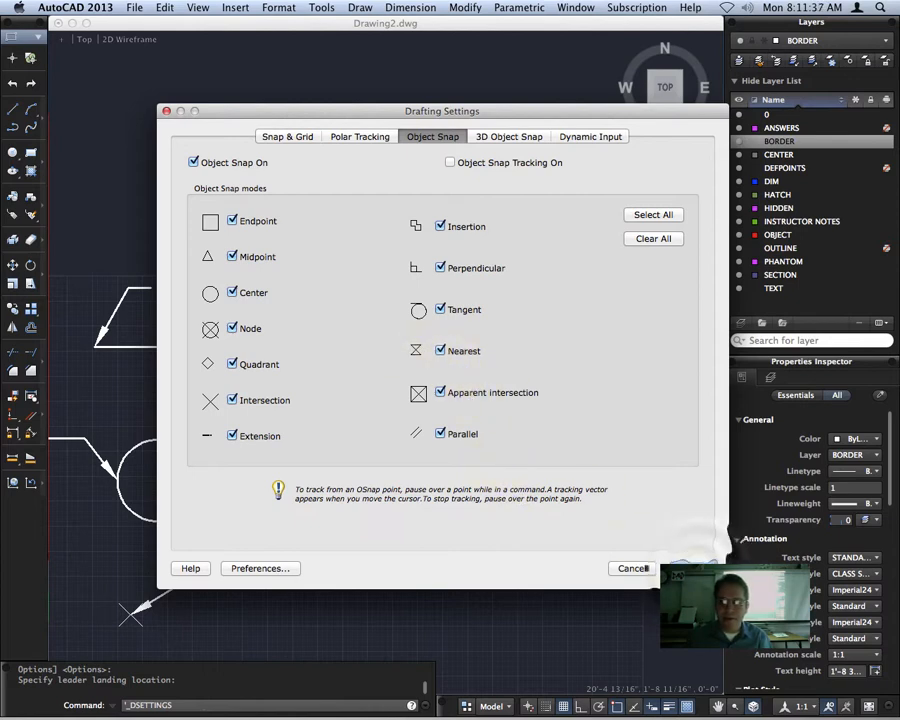
{"action": "left_click", "coordinate": [698, 566]}
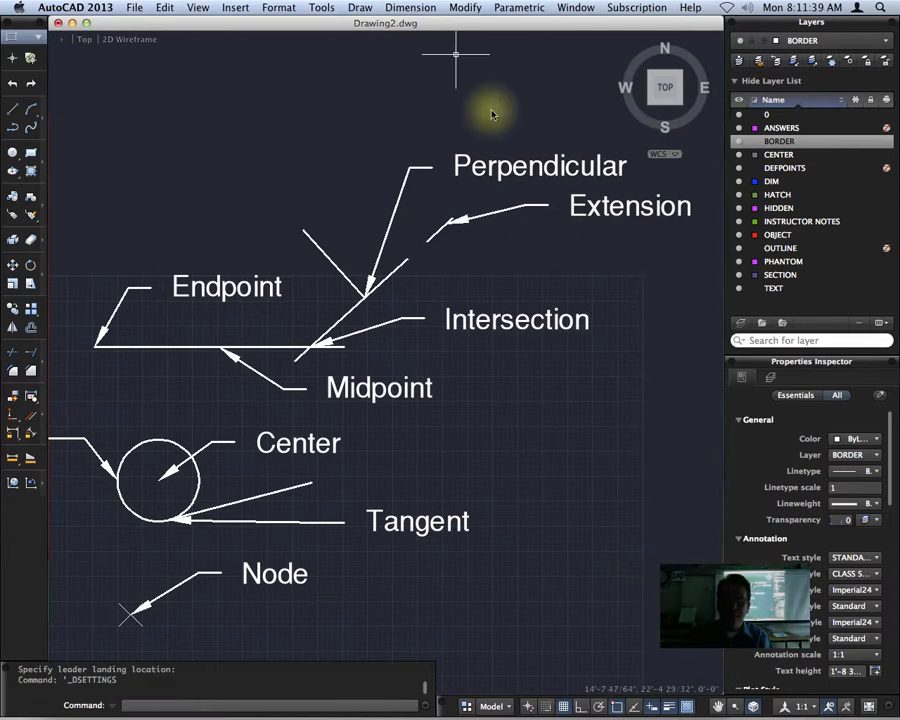
Draw a line from a nearest point on the tangent line, running right to a point above the "Tangent" label.
{"action": "left_click", "coordinate": [12, 109]}
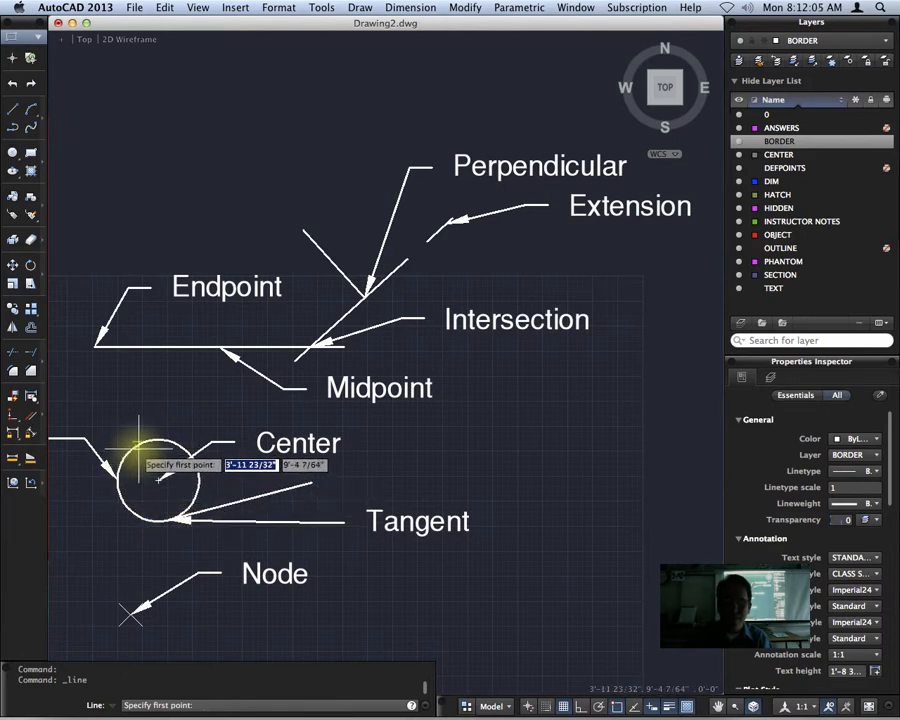
{"action": "left_click", "coordinate": [290, 487]}
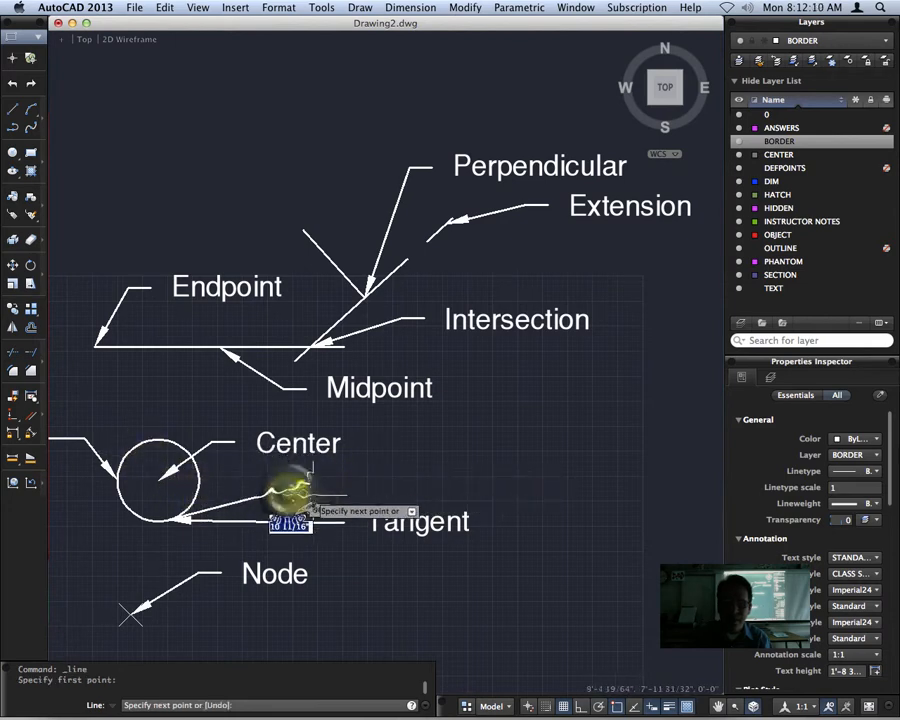
{"action": "left_click", "coordinate": [444, 485]}
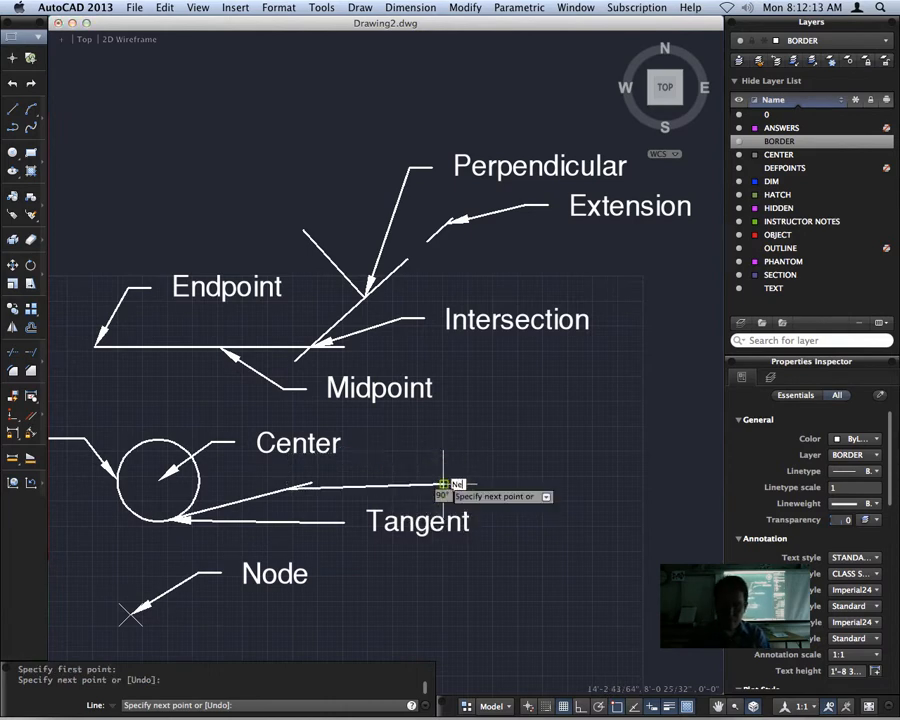
{"action": "type", "text": "Neares"}
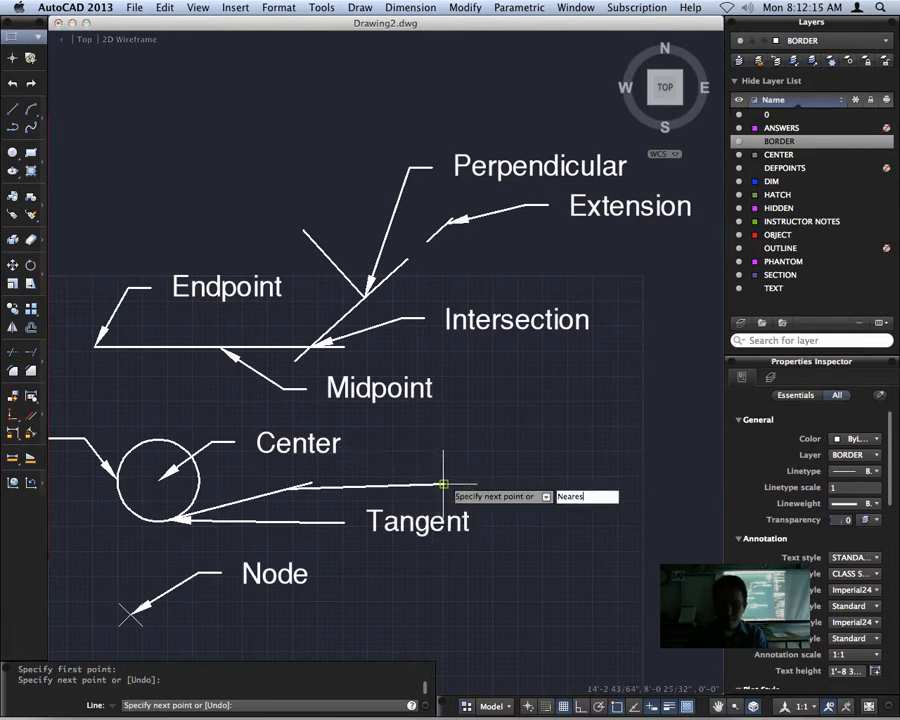
{"action": "key", "text": "Escape"}
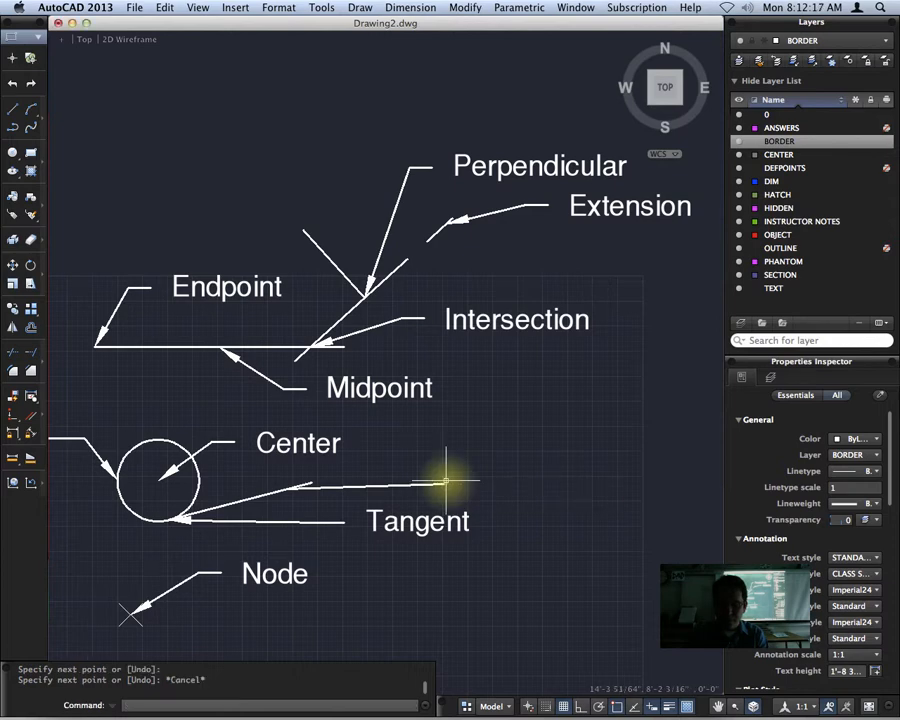
{"action": "left_click", "coordinate": [419, 488]}
{"action": "left_click", "coordinate": [416, 487]}
{"action": "key", "text": "Escape"}
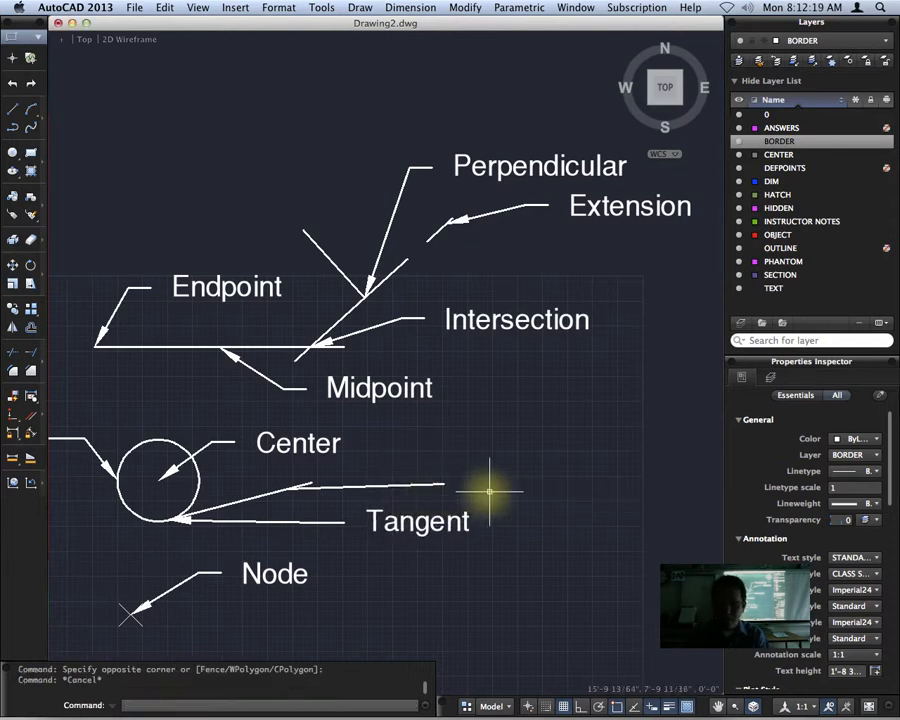
Add a multileader labelled "Nearest" with its arrow on the new line's starting point and its landing up to the right.
{"action": "type", "text": "mleade"}
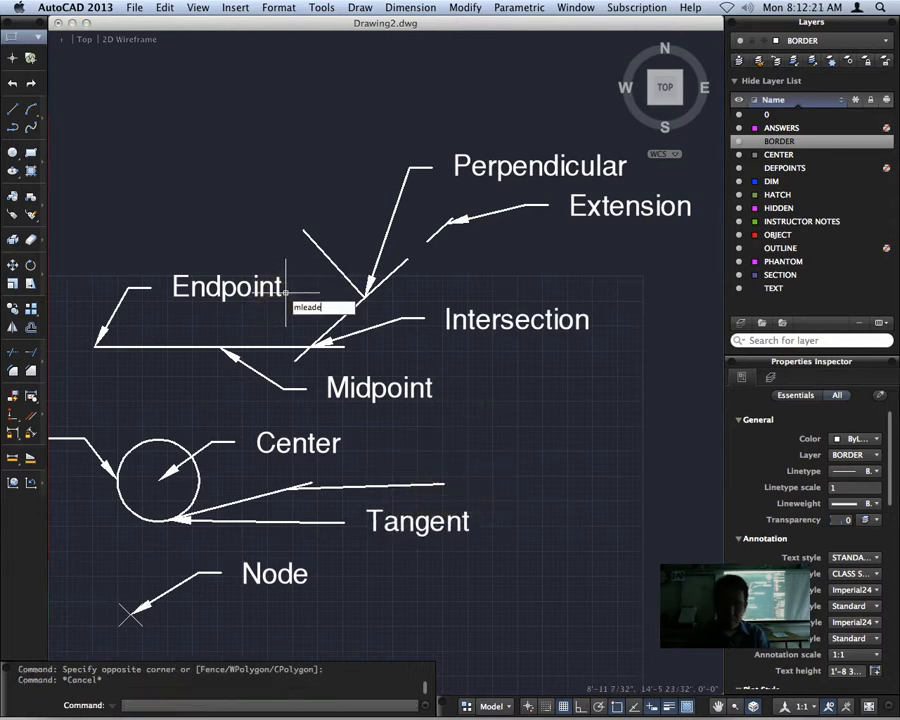
{"action": "type", "text": "r"}
{"action": "key", "text": "Return"}
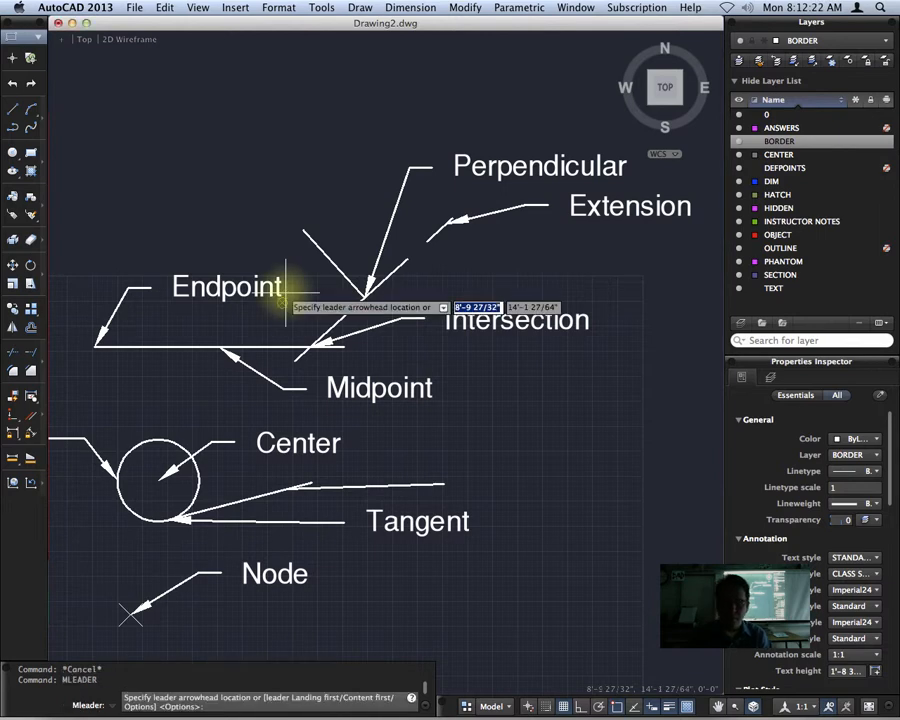
{"action": "left_click", "coordinate": [292, 490]}
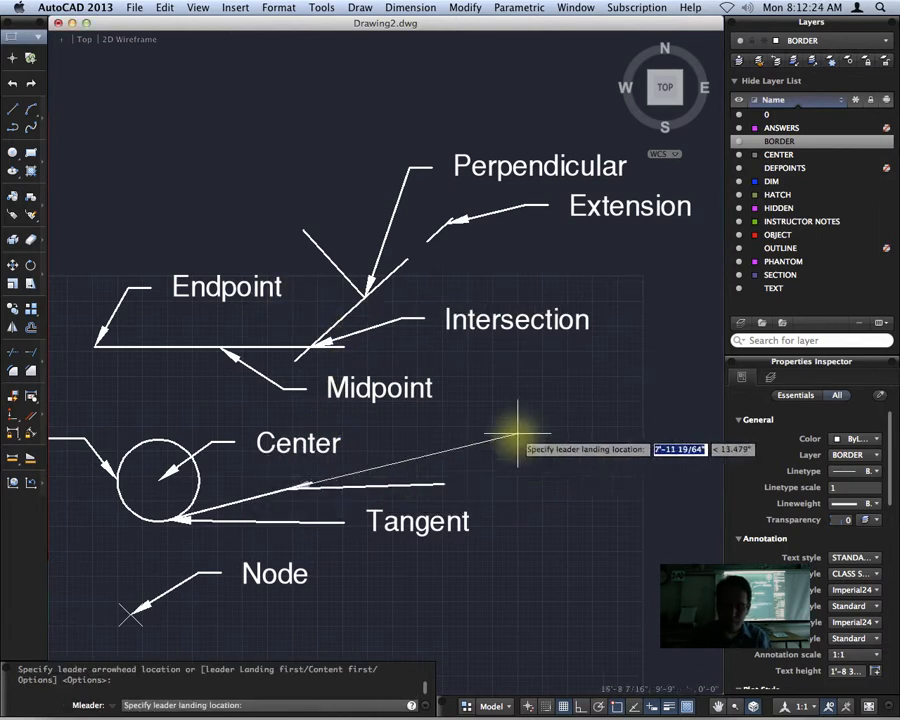
{"action": "left_click", "coordinate": [461, 468]}
{"action": "type", "text": "Nearest"}
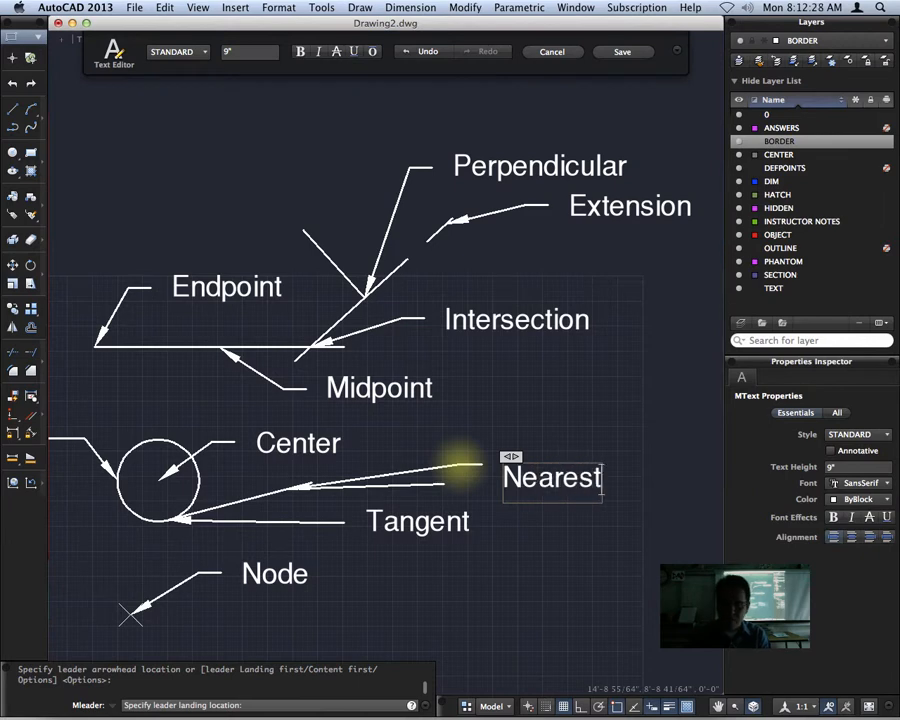
{"action": "left_click", "coordinate": [637, 51]}
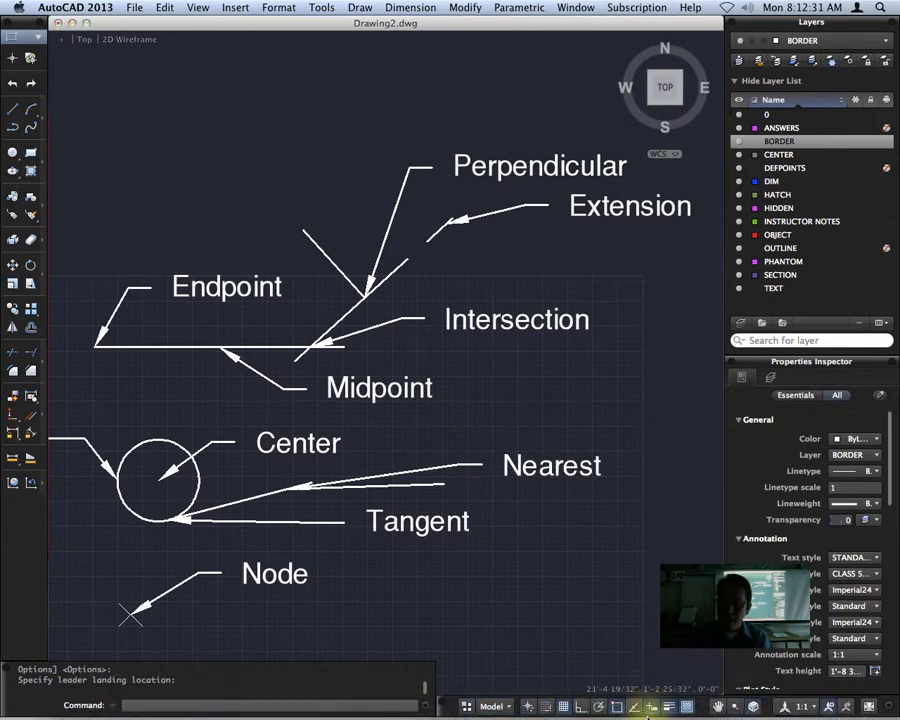
Review the object snap modes in the drafting settings.
{"action": "right_click", "coordinate": [619, 708]}
{"action": "left_click", "coordinate": [650, 689]}
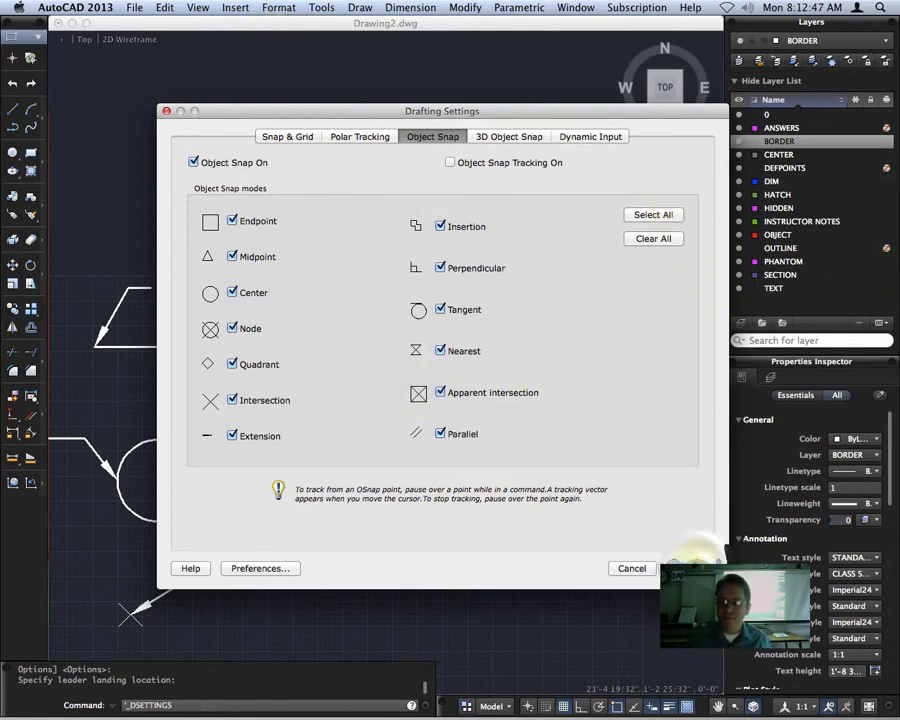
{"action": "left_click", "coordinate": [690, 567]}
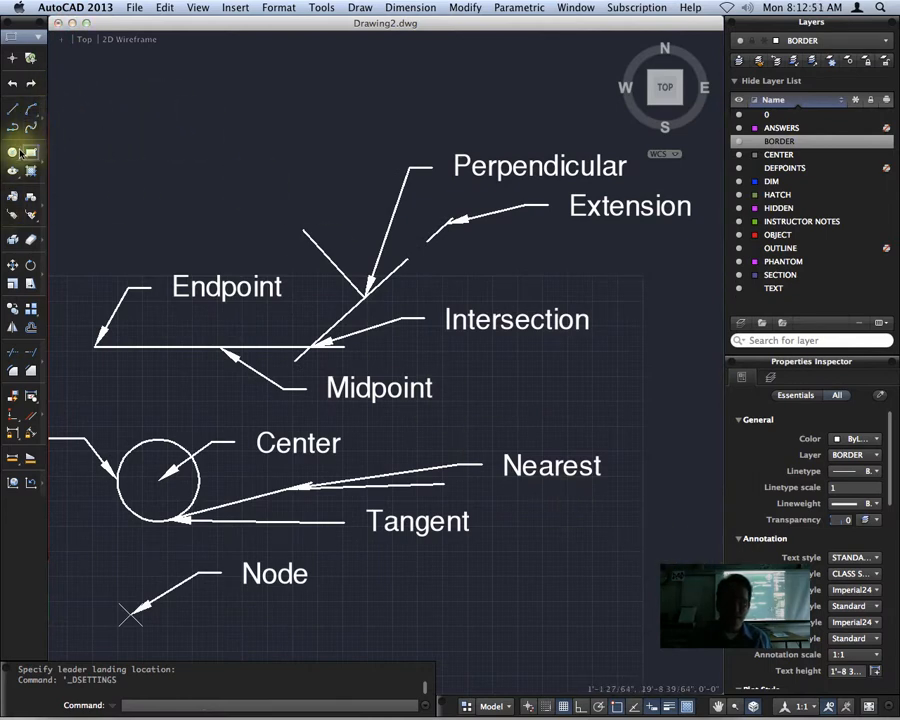
Draw a line just below the nearest-point line and parallel to it, enabling only the Parallel object snap, and end it below the "Nearest" label.
{"action": "left_click", "coordinate": [19, 112]}
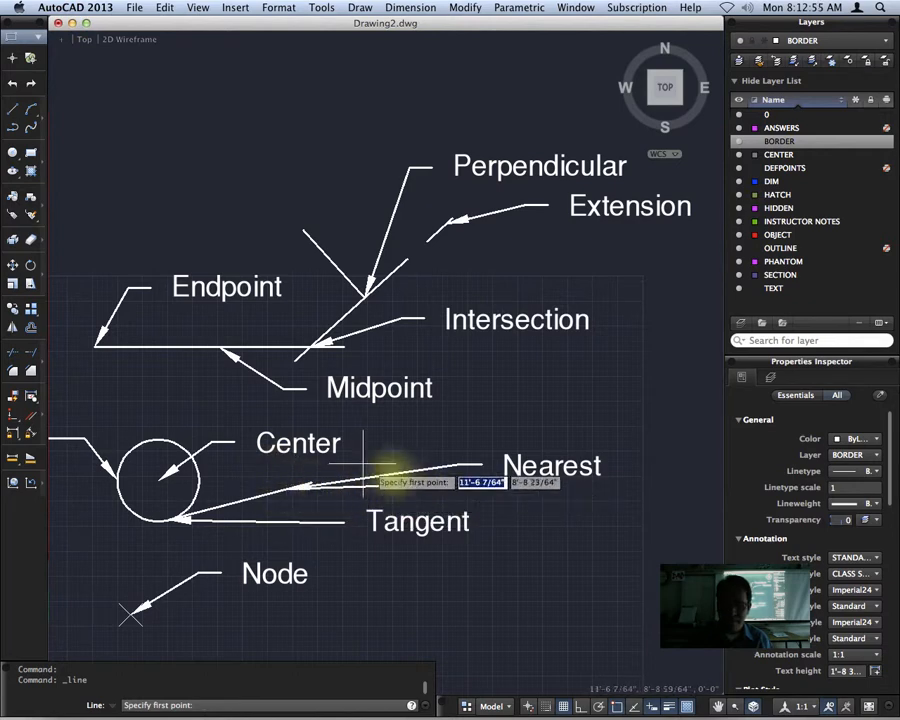
{"action": "left_click", "coordinate": [294, 508]}
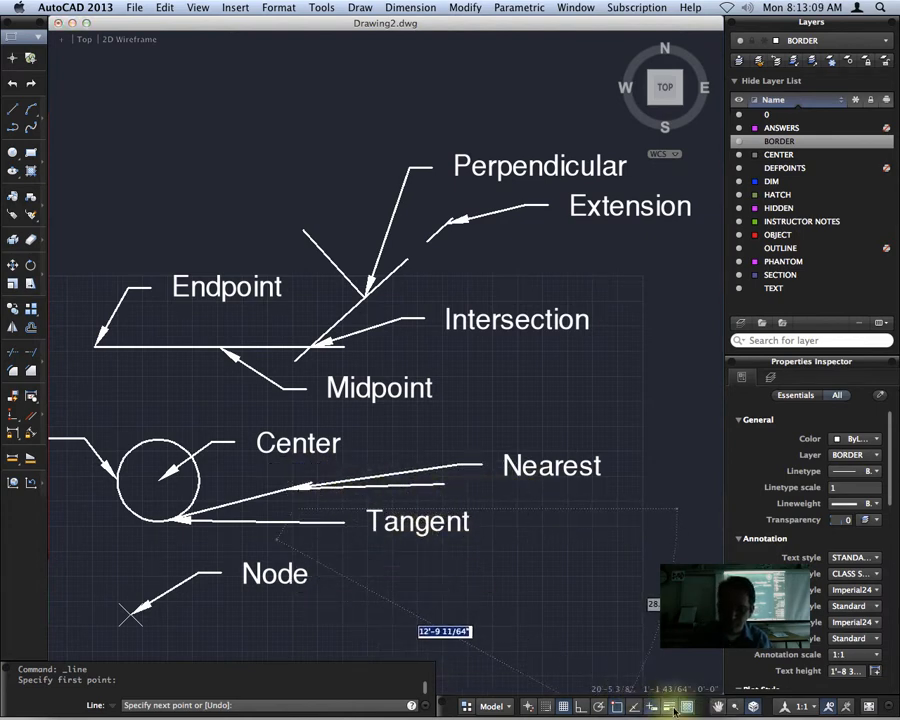
{"action": "right_click", "coordinate": [615, 709]}
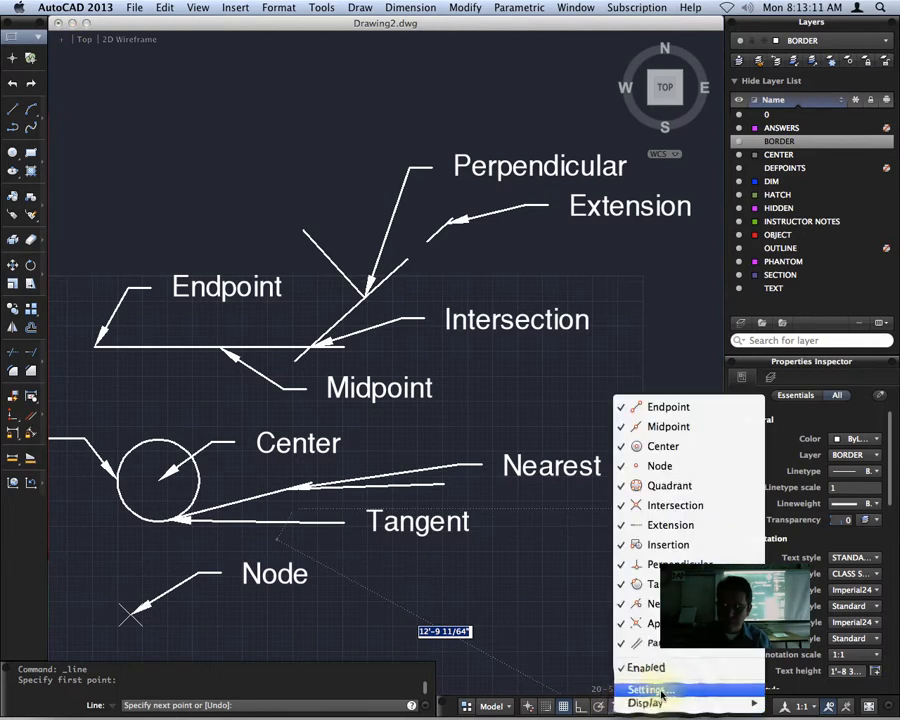
{"action": "left_click", "coordinate": [660, 690]}
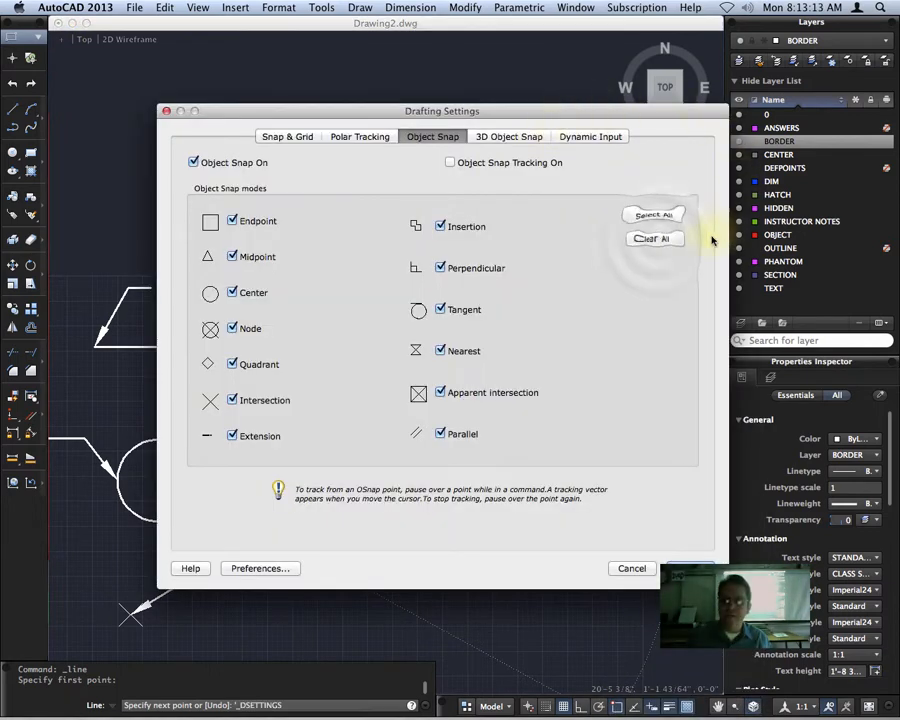
{"action": "left_click", "coordinate": [650, 238]}
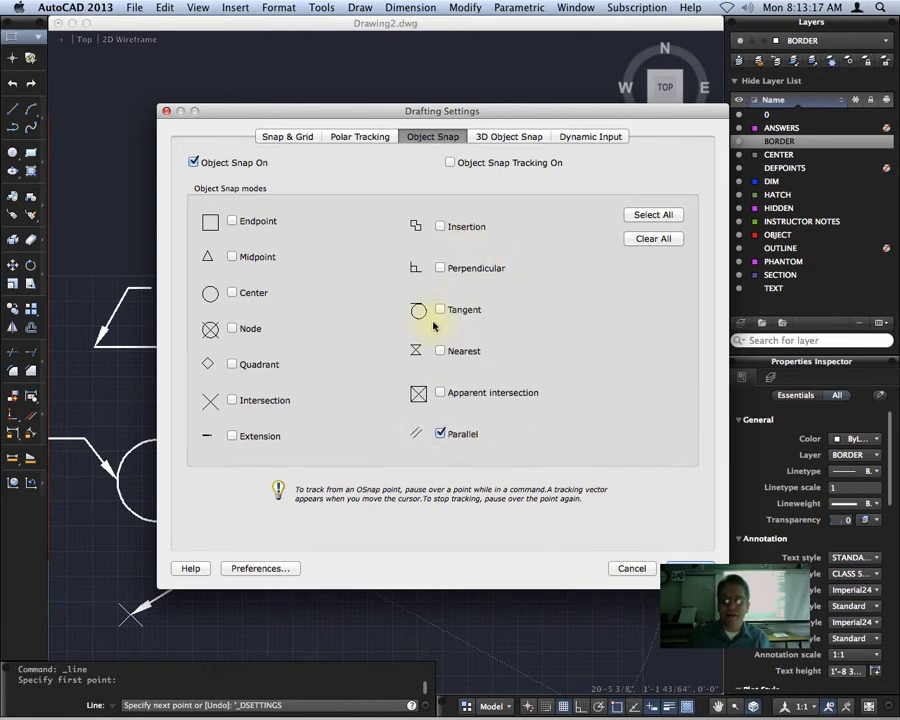
{"action": "left_click", "coordinate": [688, 568]}
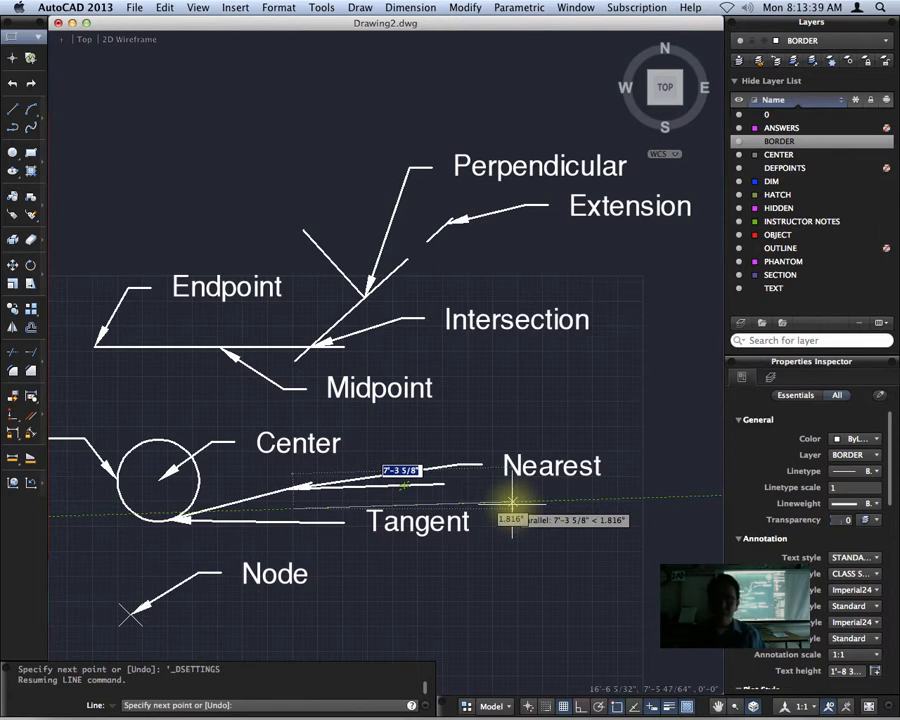
{"action": "left_click", "coordinate": [607, 497]}
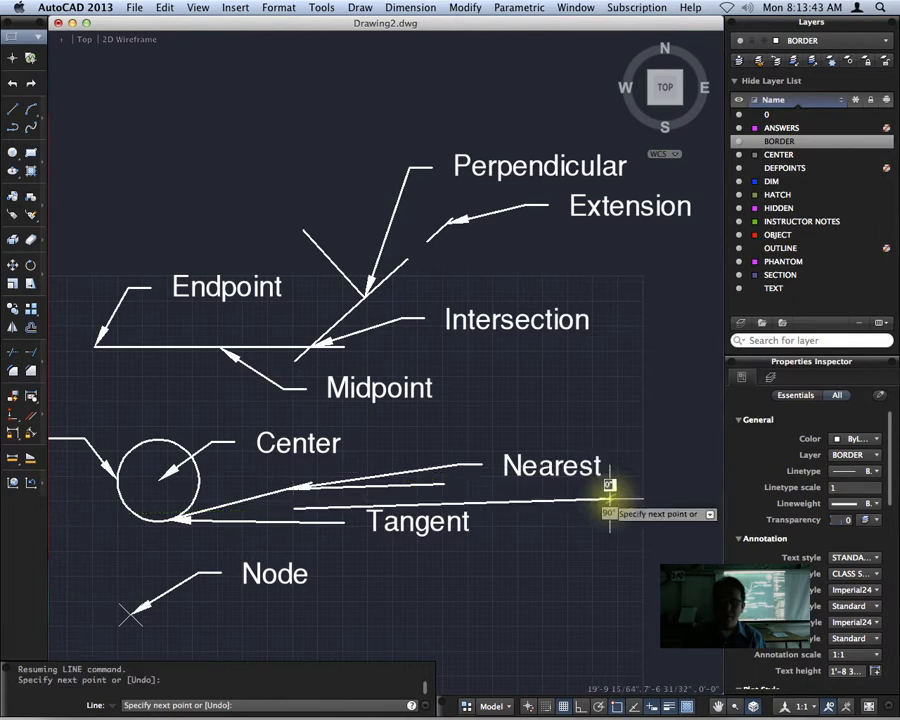
{"action": "key", "text": "Return"}
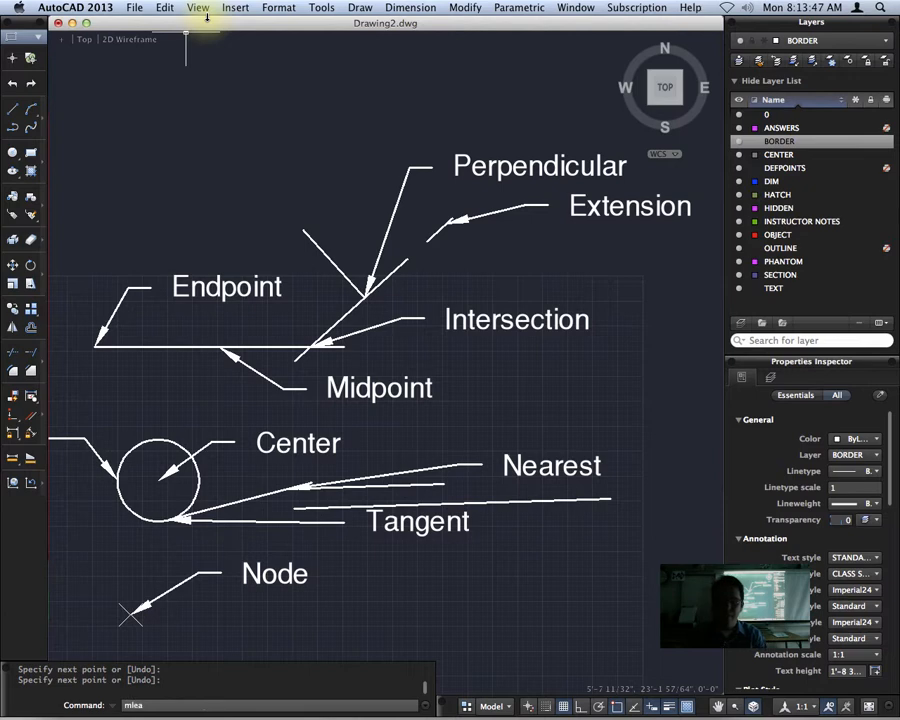
Add a multileader labelled "Parallel" with its arrow on the parallel line and its landing below to the right.
{"action": "key", "text": "Return"}
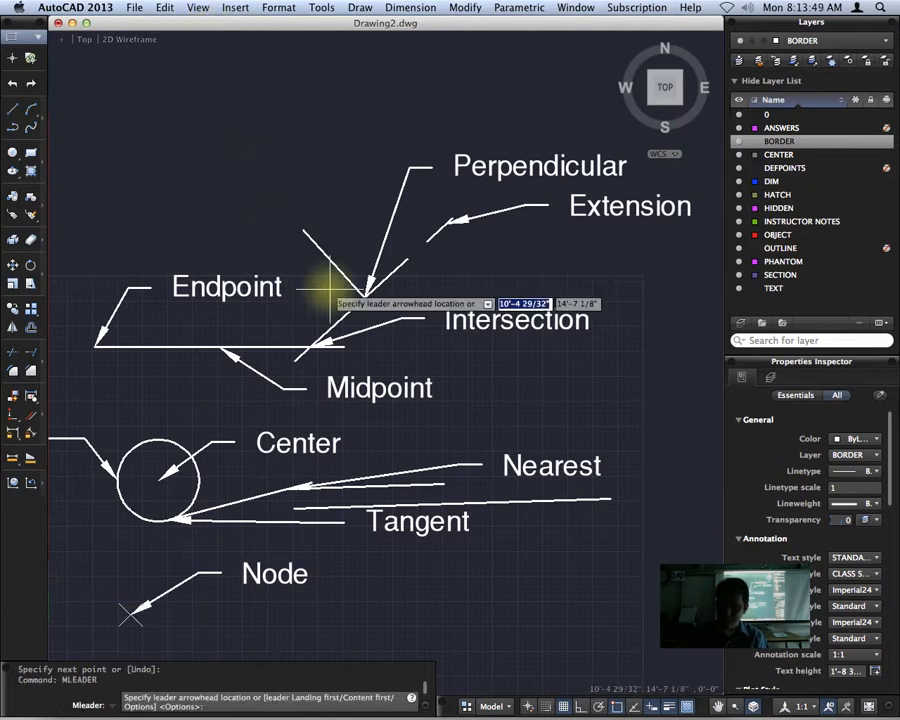
{"action": "left_click", "coordinate": [512, 505]}
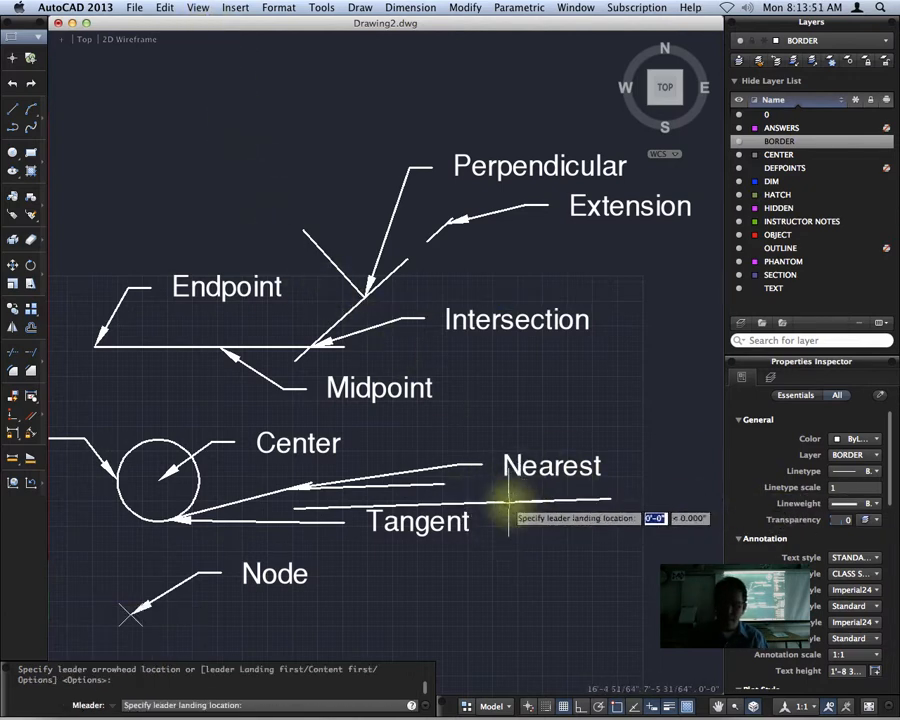
{"action": "left_click", "coordinate": [593, 549]}
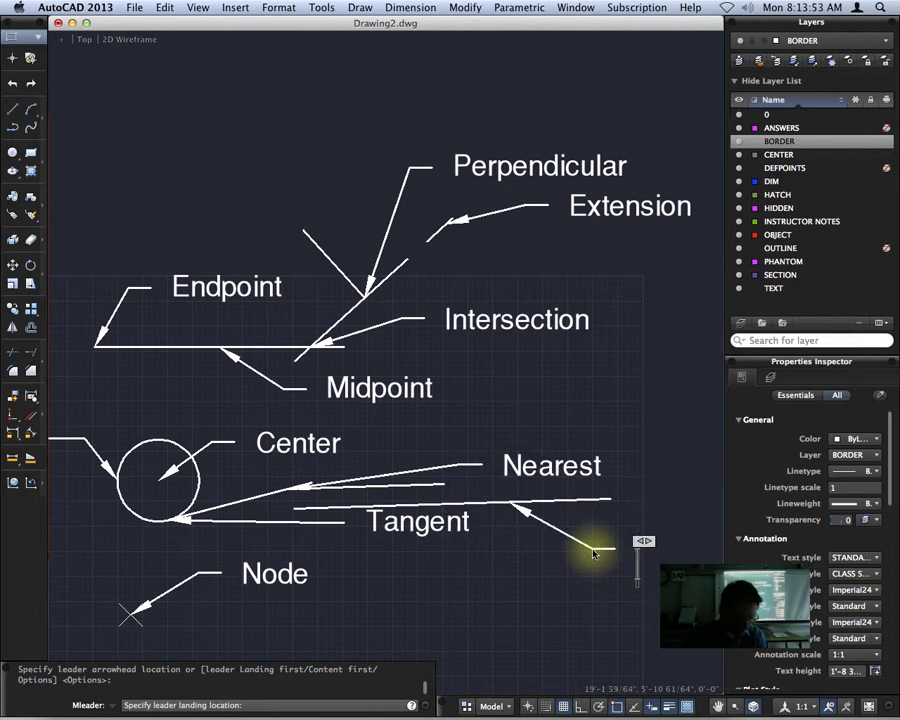
{"action": "type", "text": "Parallel"}
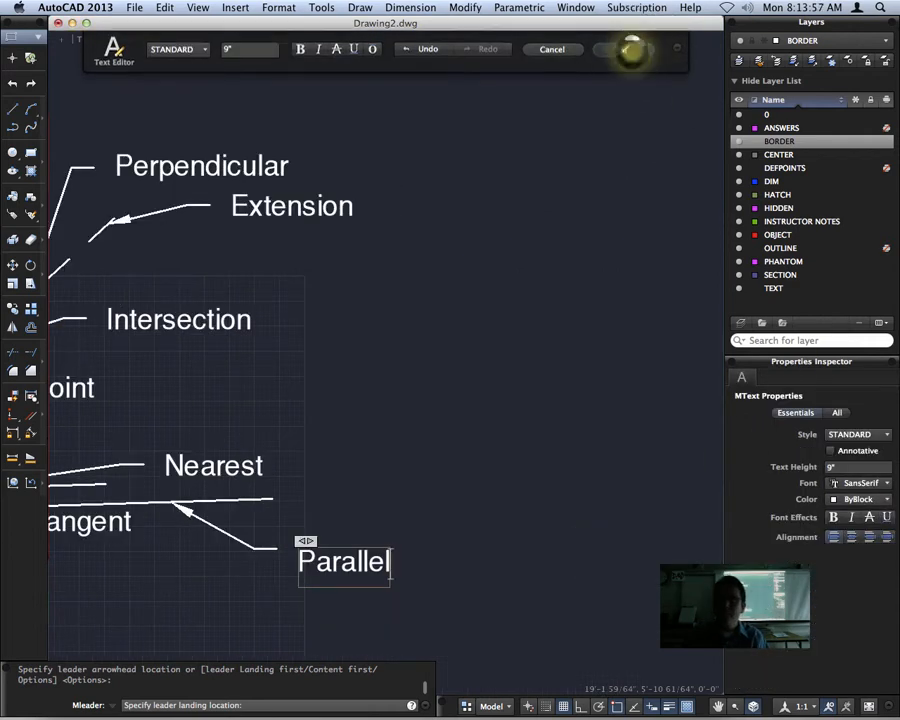
{"action": "left_click", "coordinate": [624, 51]}
{"action": "scroll", "coordinate": [532, 462], "scroll_direction": "down", "scroll_amount": 4}
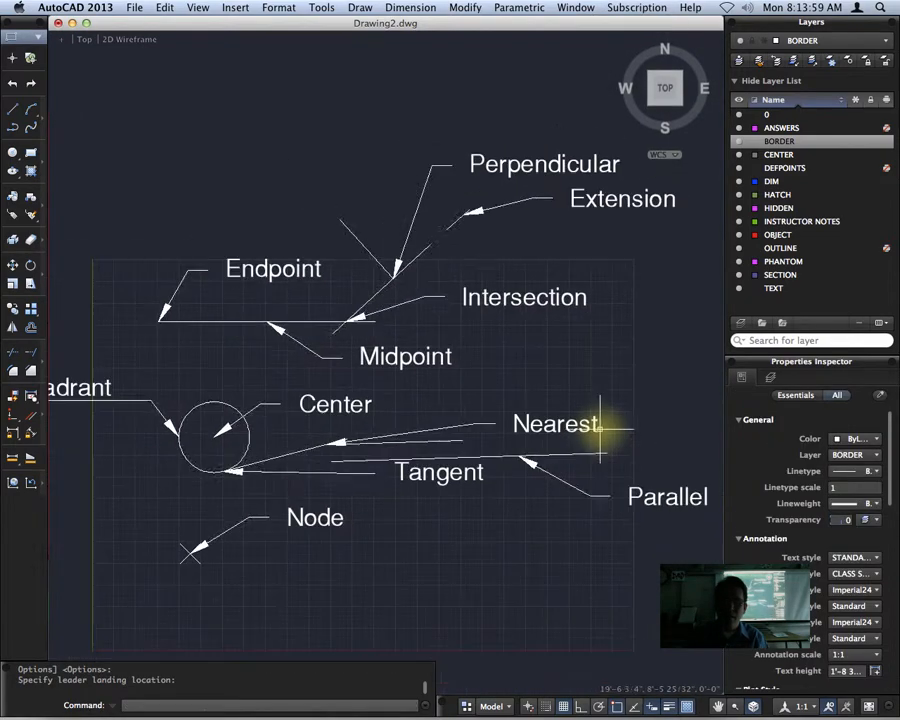
{"action": "scroll", "coordinate": [530, 470], "scroll_direction": "up", "scroll_amount": 3}
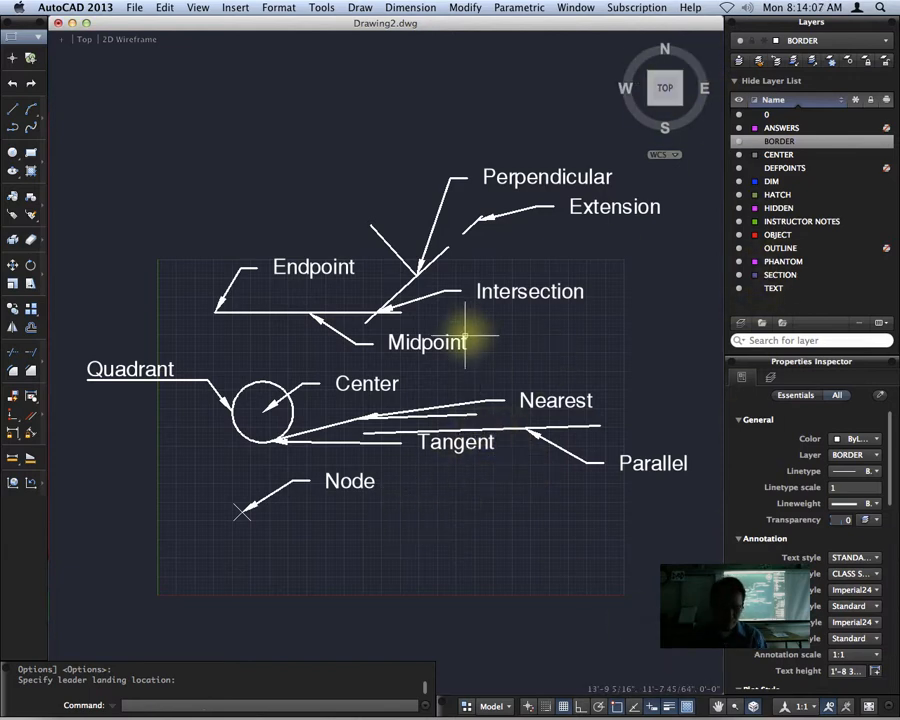
{"action": "key", "text": "super+Tab"}
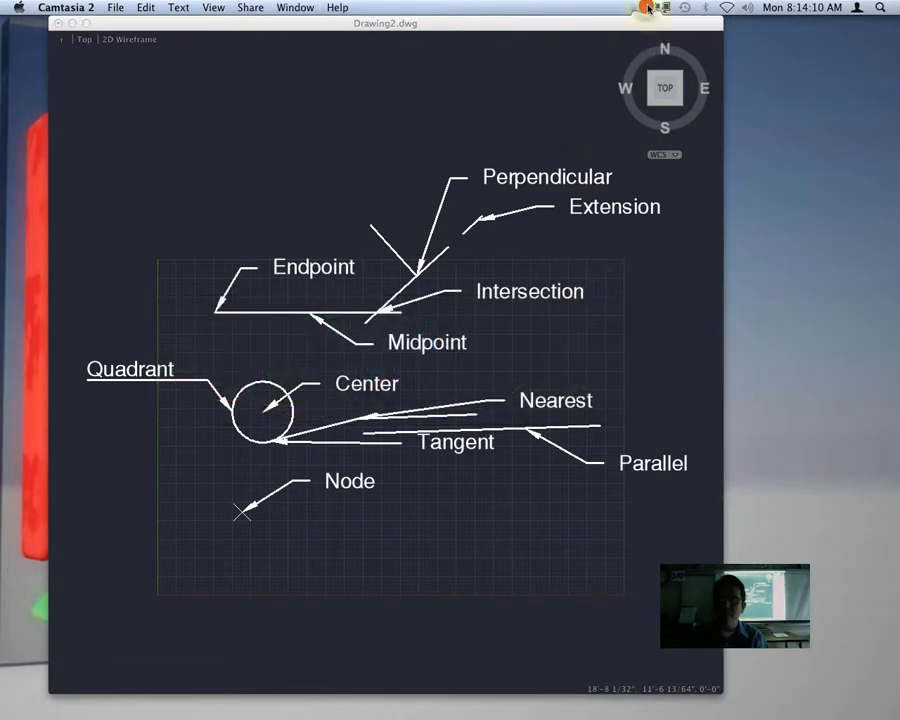
{"action": "left_click", "coordinate": [650, 9]}
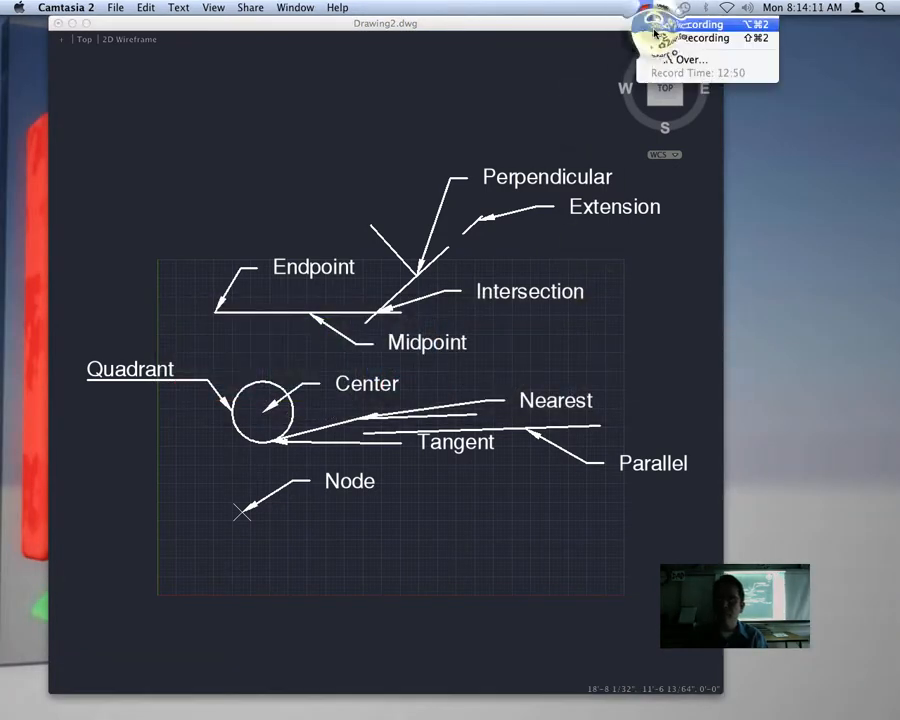